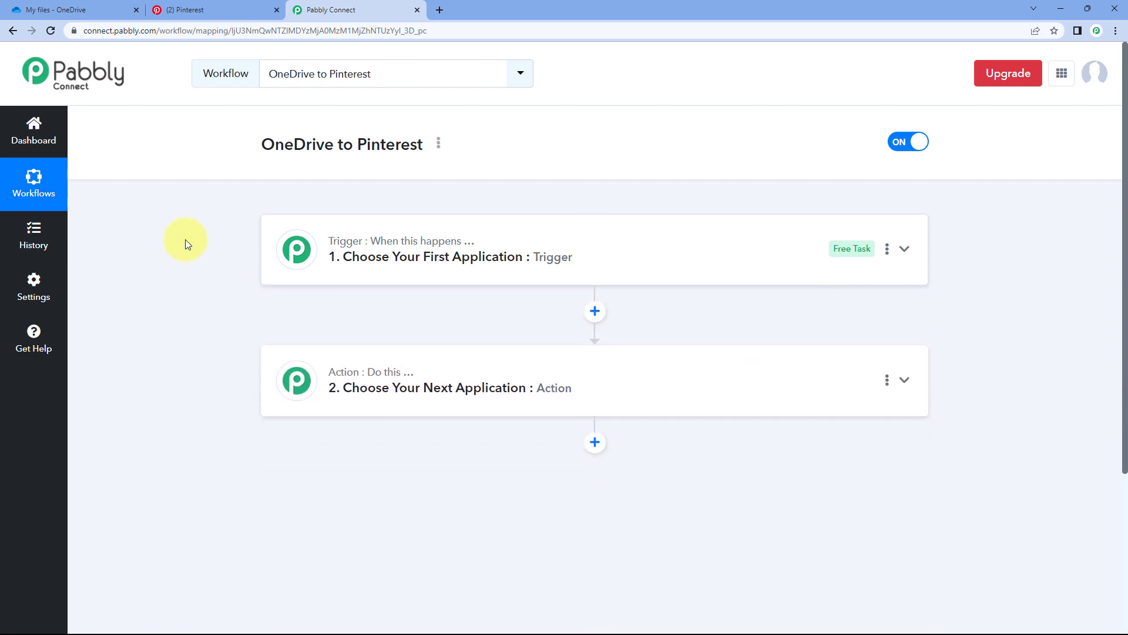
Expand the trigger step of the OneDrive to Pinterest workflow to show its application choices.
{"action": "scroll", "coordinate": [209, 232], "scroll_direction": "down", "scroll_amount": 1}
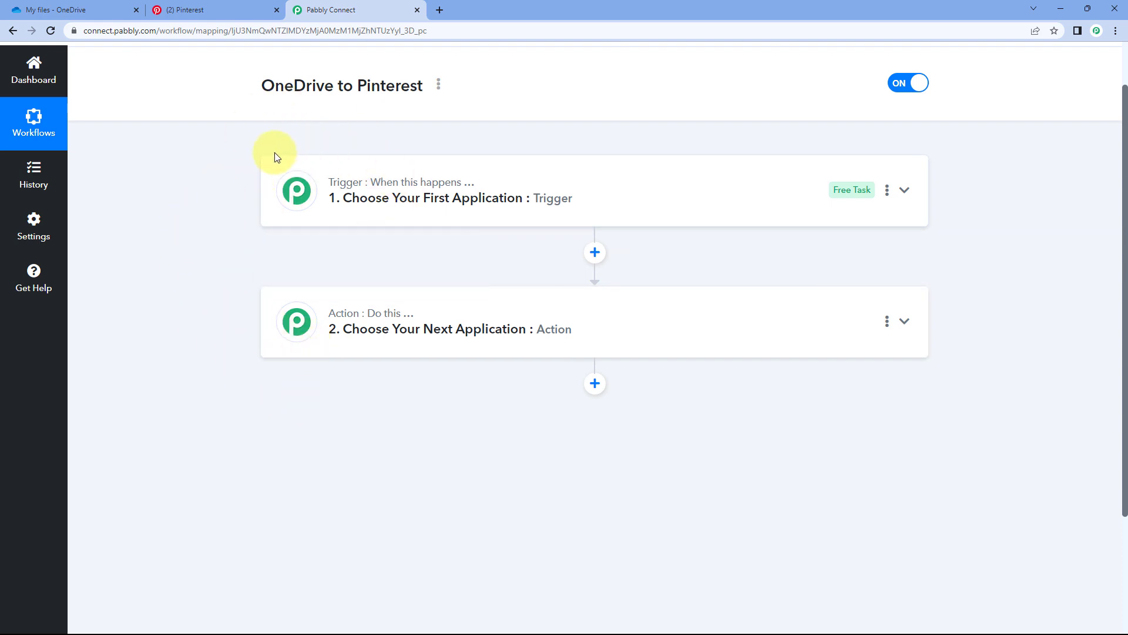
{"action": "mouse_move", "coordinate": [334, 184]}
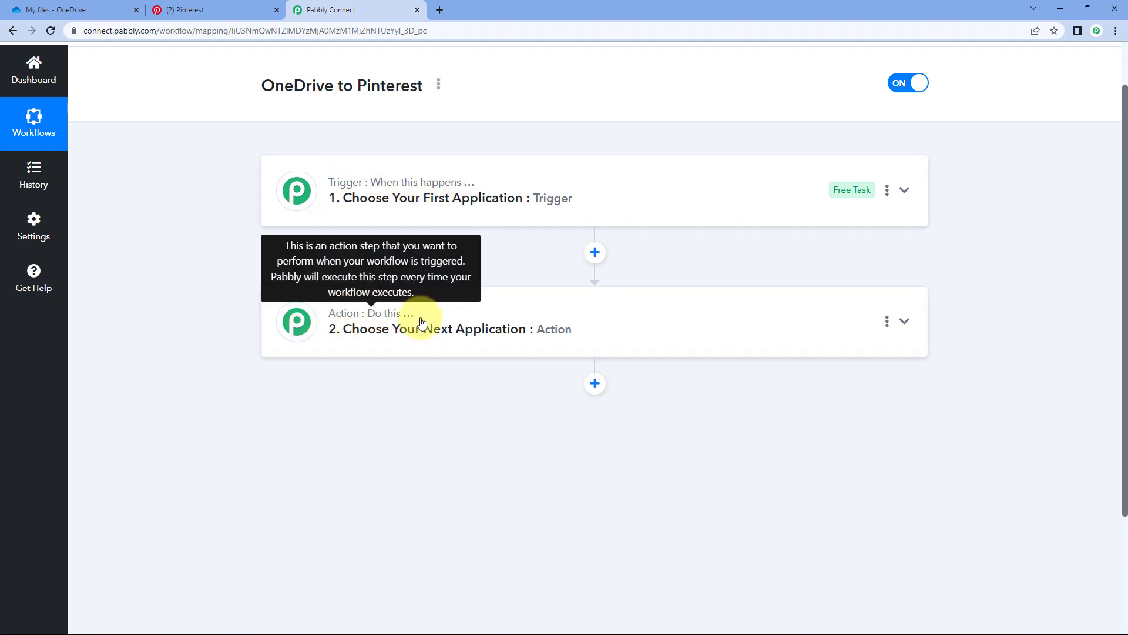
{"action": "left_click", "coordinate": [561, 179]}
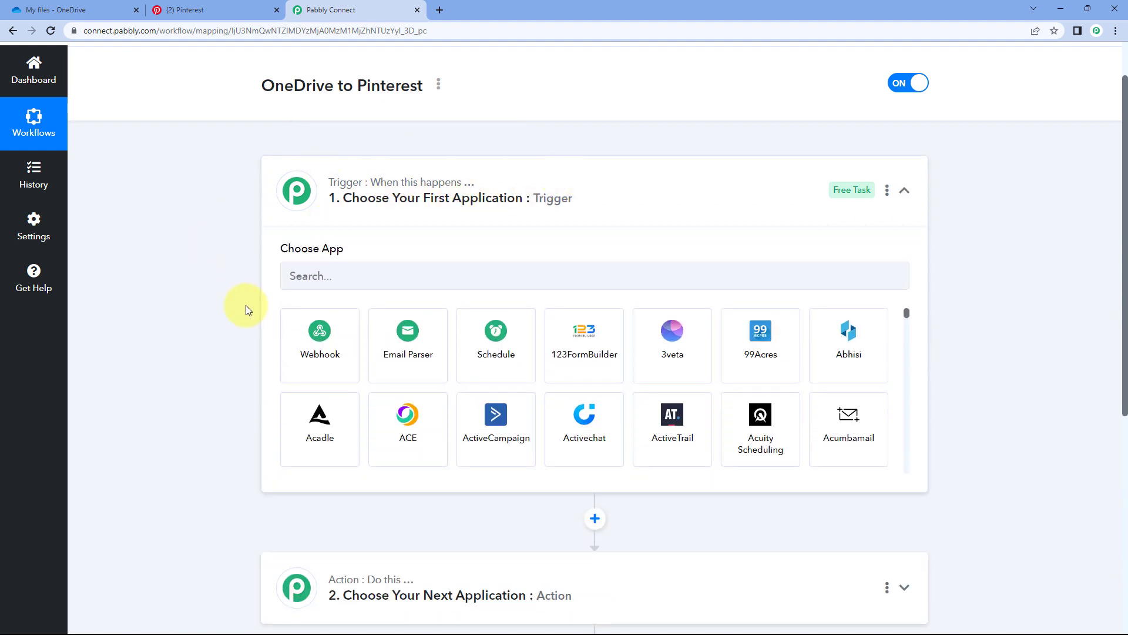
{"action": "scroll", "coordinate": [246, 305], "scroll_direction": "down", "scroll_amount": 1}
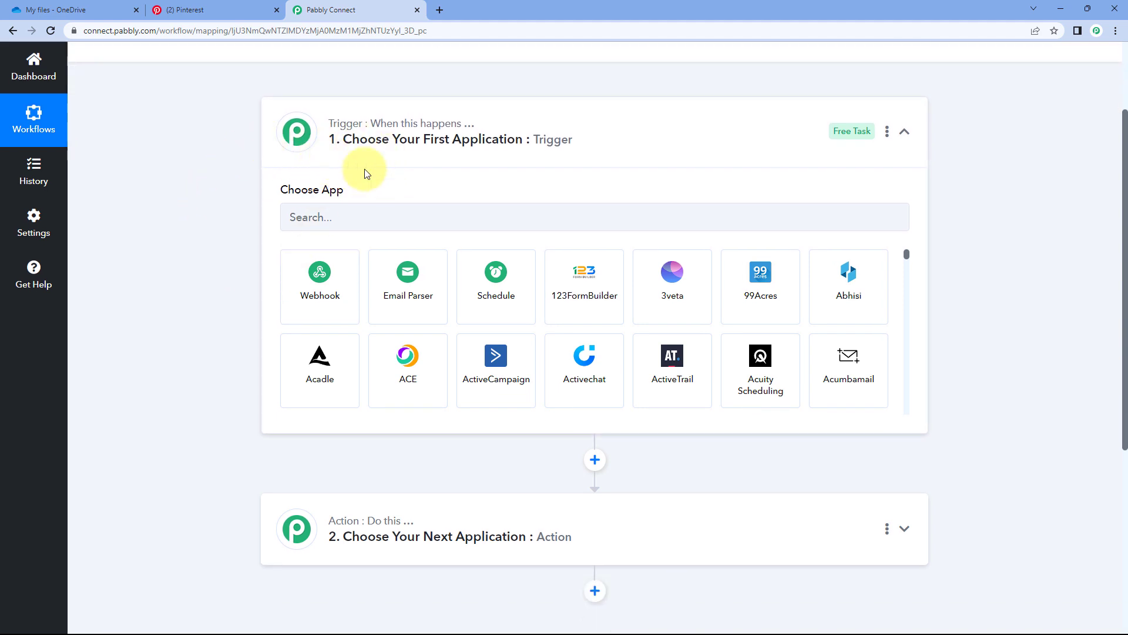
Switch to OneDrive, open the Pinterest folder in My files to view its contents, and return to Pabbly Connect.
{"action": "left_click", "coordinate": [73, 9]}
{"action": "scroll", "coordinate": [442, 309], "scroll_direction": "down", "scroll_amount": 9}
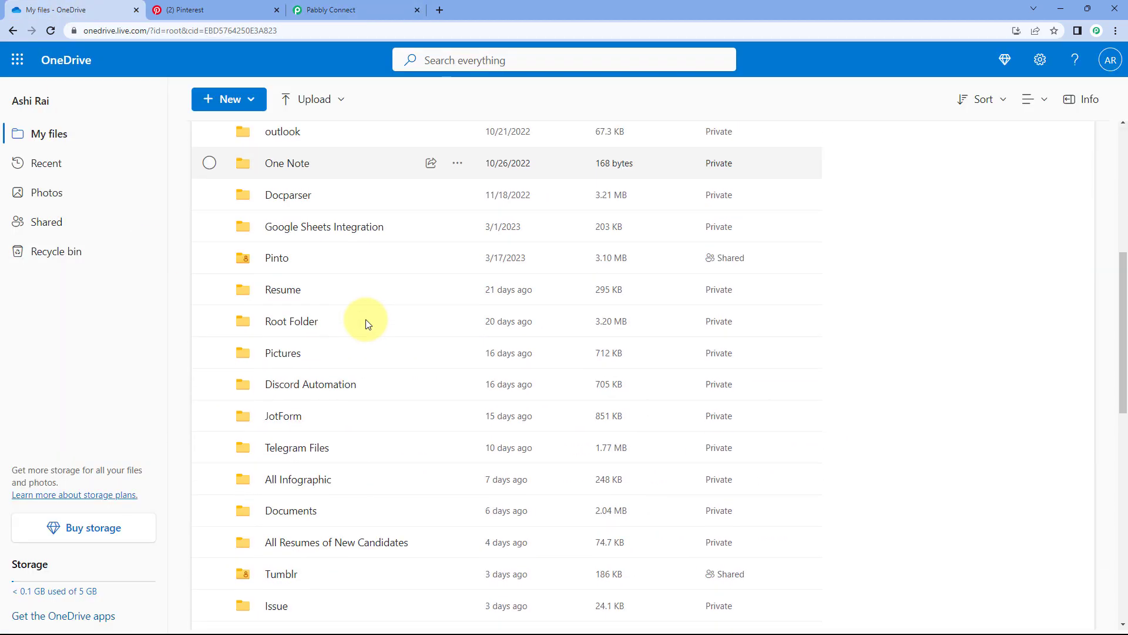
{"action": "scroll", "coordinate": [348, 343], "scroll_direction": "down", "scroll_amount": 4}
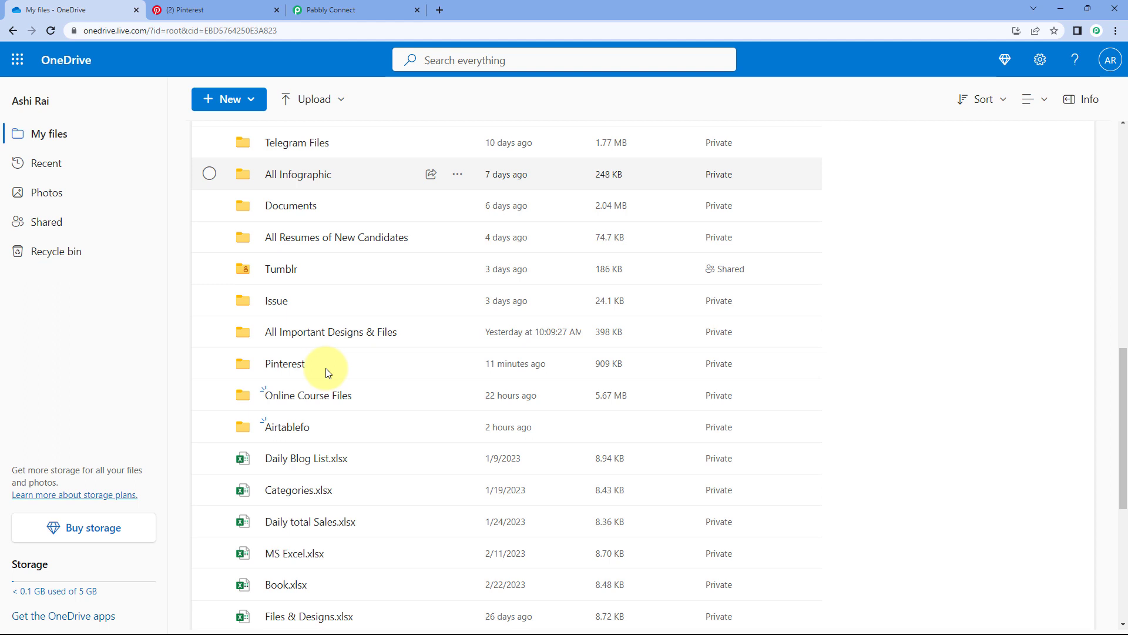
{"action": "left_click", "coordinate": [284, 363]}
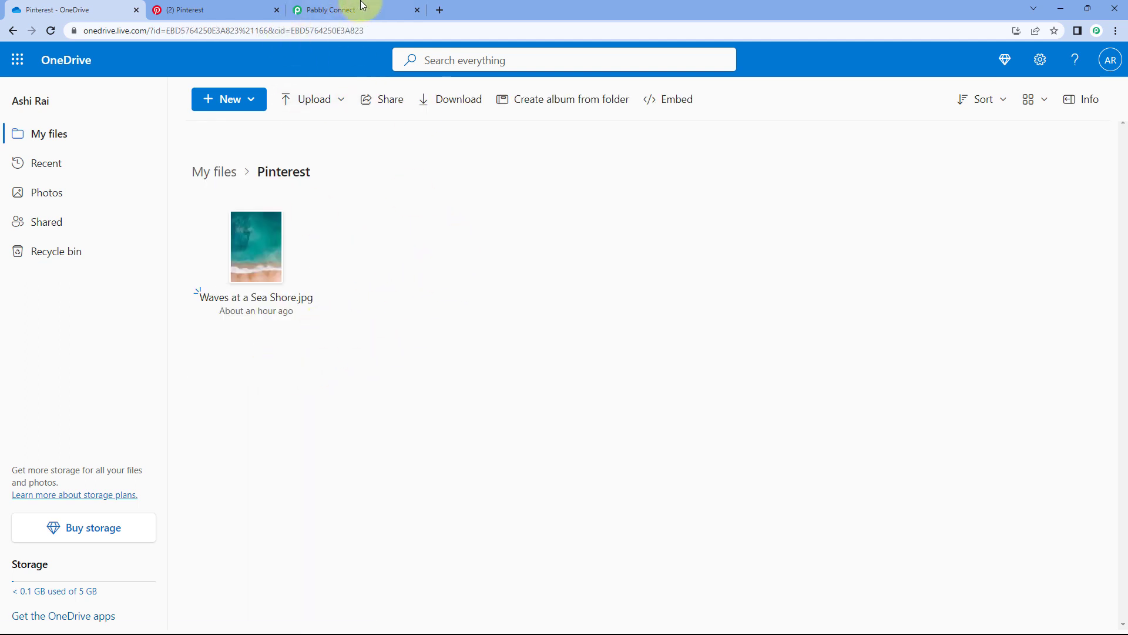
{"action": "left_click", "coordinate": [378, 7]}
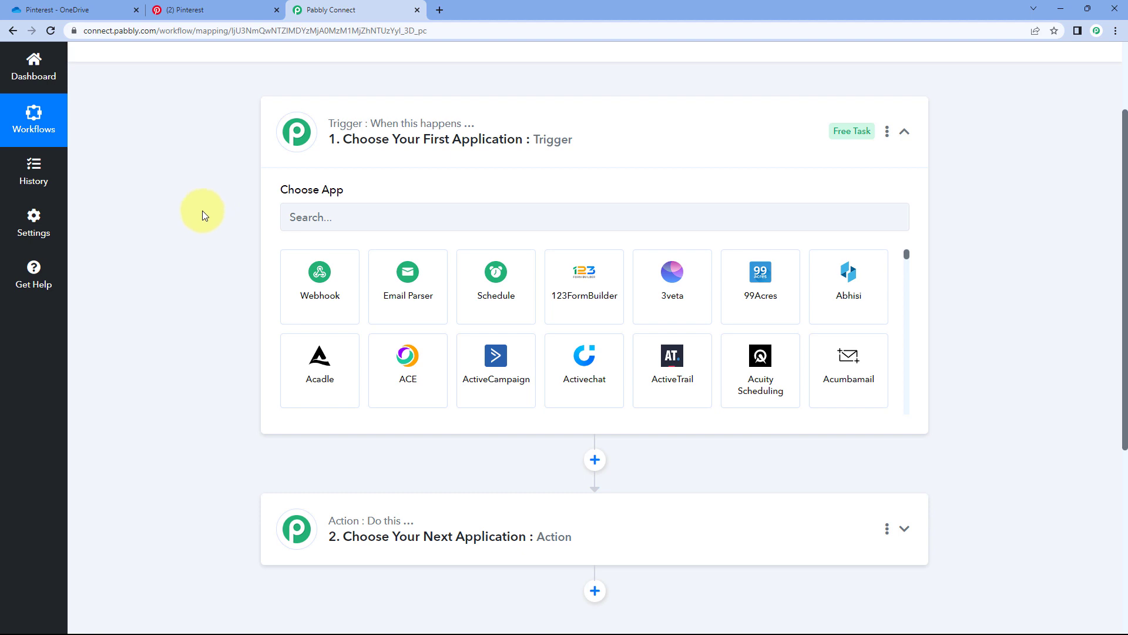
Switch to Pinterest to view the Nature board's pins and return to the Pabbly Connect workflow.
{"action": "scroll", "coordinate": [251, 290], "scroll_direction": "down", "scroll_amount": 2}
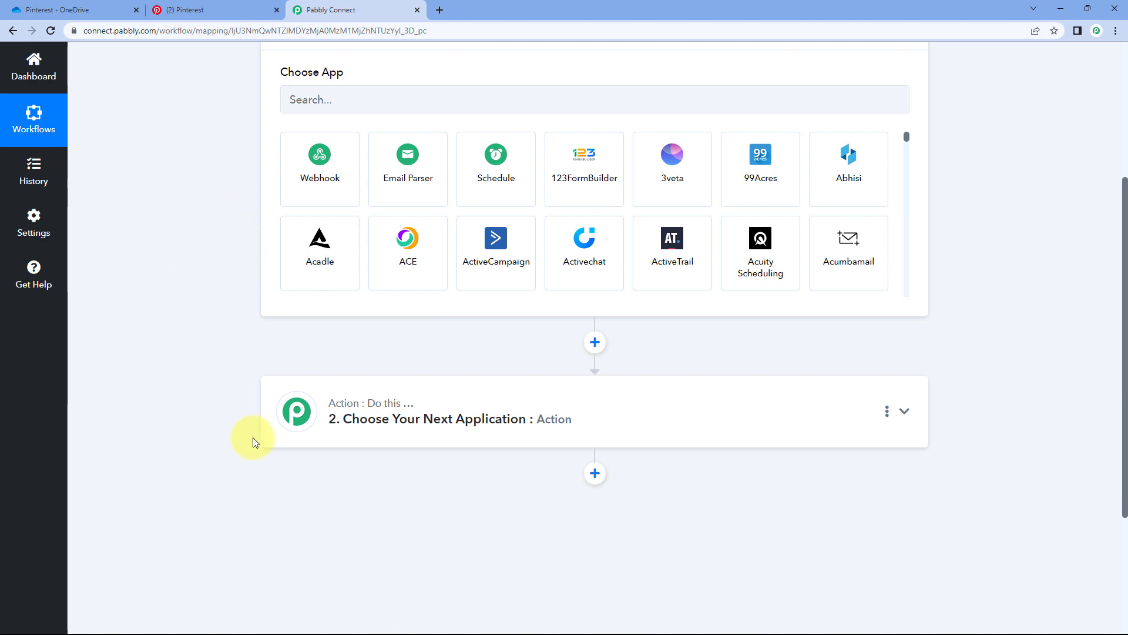
{"action": "left_click", "coordinate": [191, 10]}
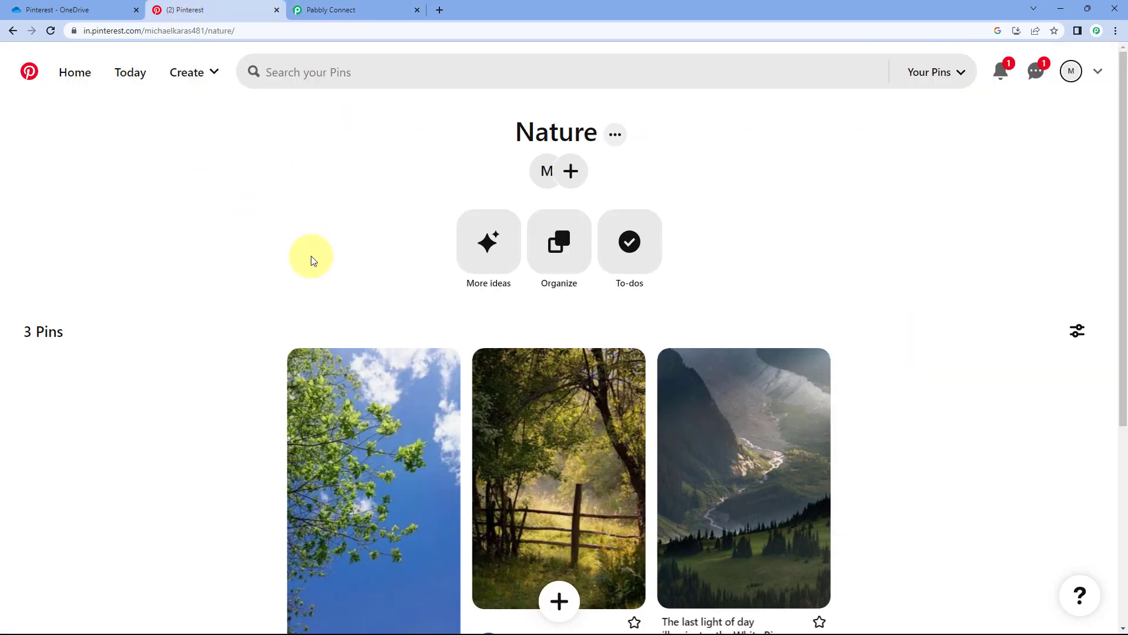
{"action": "left_click", "coordinate": [331, 10]}
{"action": "scroll", "coordinate": [216, 225], "scroll_direction": "up", "scroll_amount": 2}
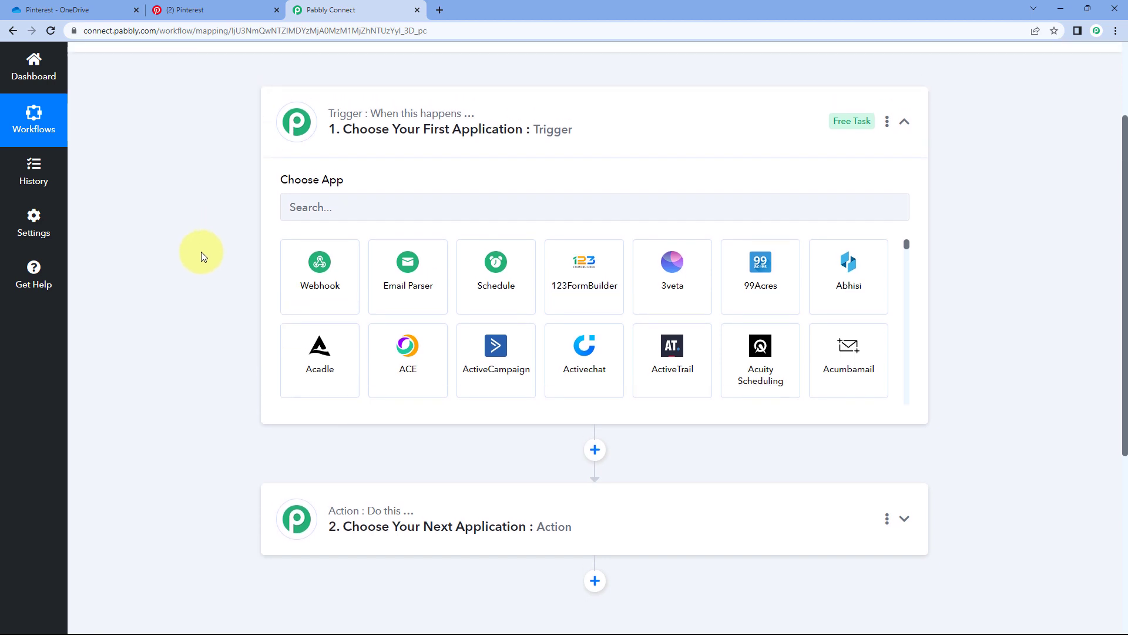
Set the trigger application to Microsoft OneDrive with New File as the trigger event.
{"action": "scroll", "coordinate": [176, 270], "scroll_direction": "up", "scroll_amount": 2}
{"action": "scroll", "coordinate": [156, 284], "scroll_direction": "down", "scroll_amount": 3}
{"action": "left_click", "coordinate": [316, 157]}
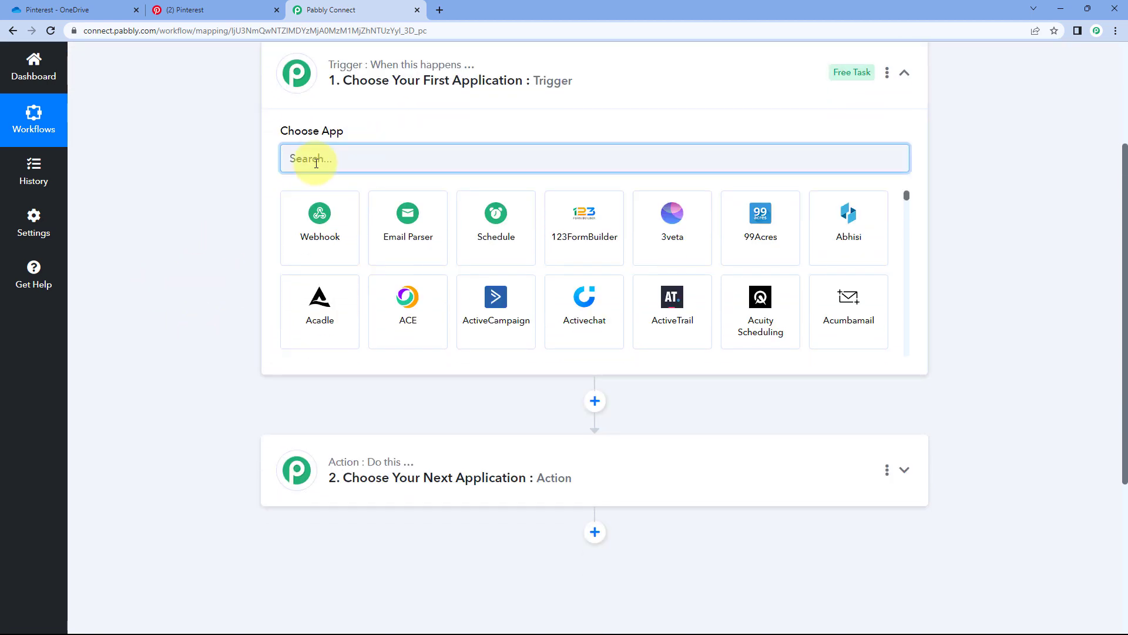
{"action": "type", "text": "OneDrive"}
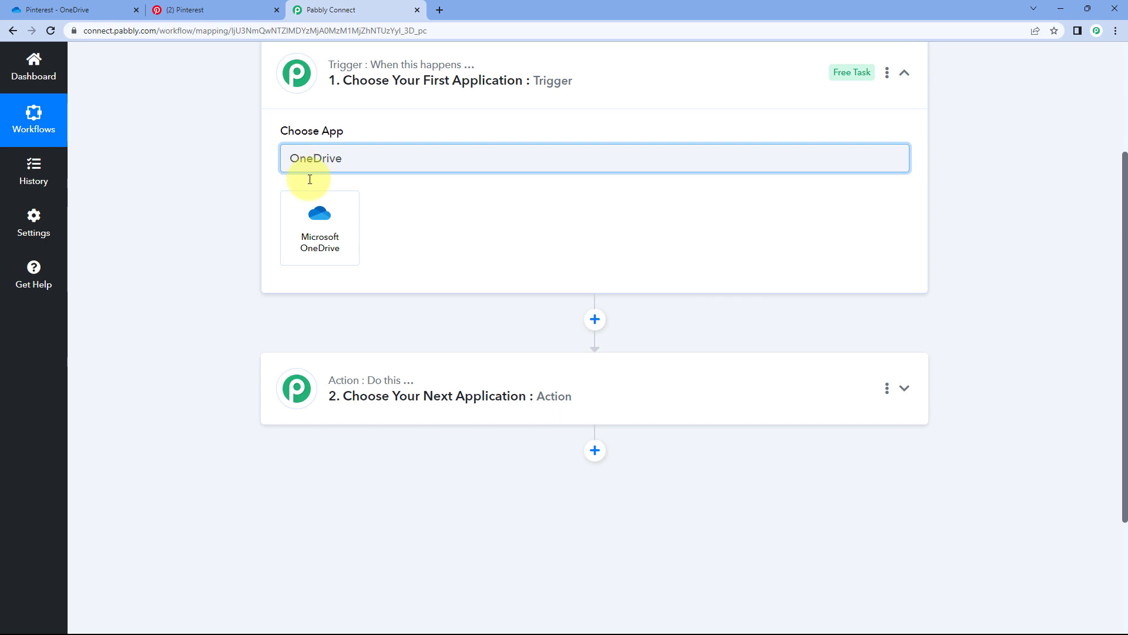
{"action": "left_click", "coordinate": [325, 220]}
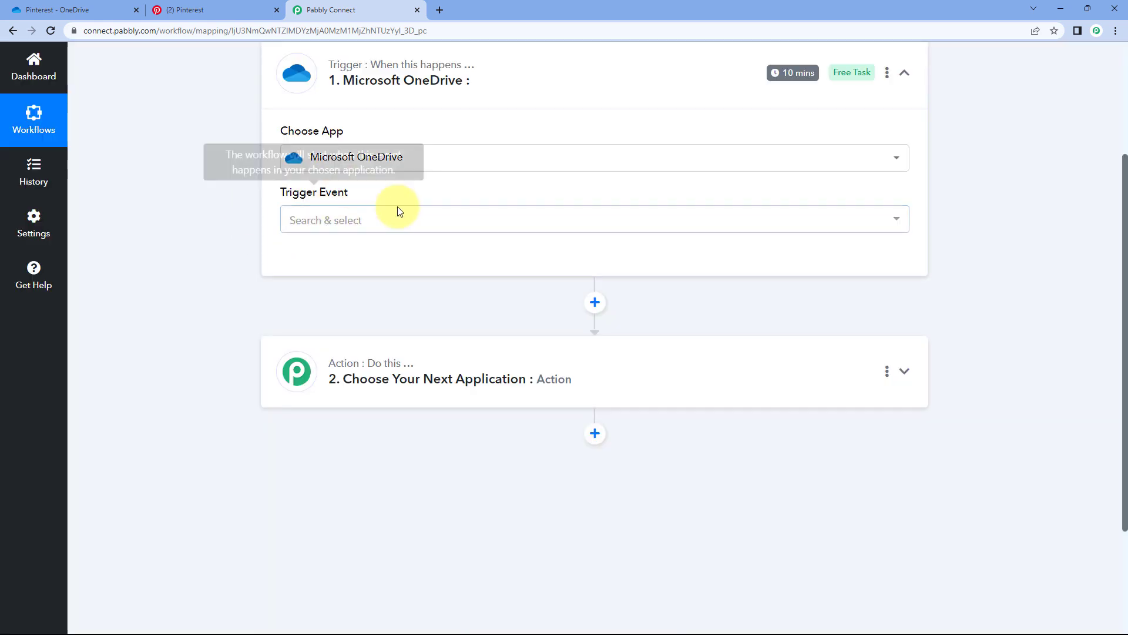
{"action": "left_click", "coordinate": [391, 222]}
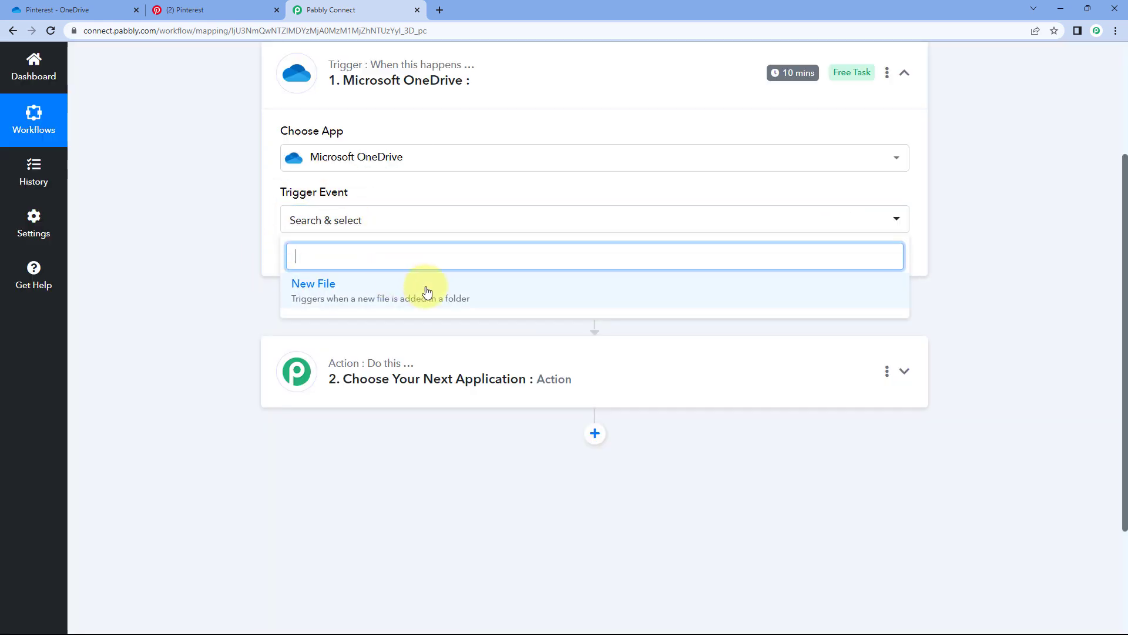
{"action": "left_click", "coordinate": [454, 291]}
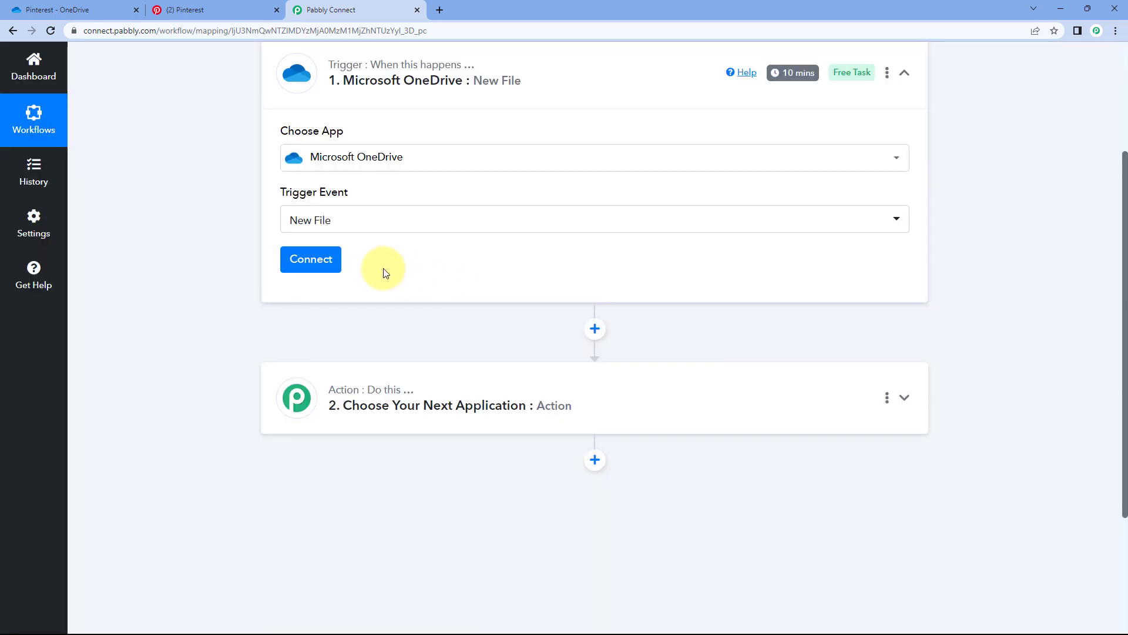
Add a new Microsoft OneDrive connection with the chosen Microsoft account and grant Pabbly Connect the requested permissions.
{"action": "left_click", "coordinate": [322, 259]}
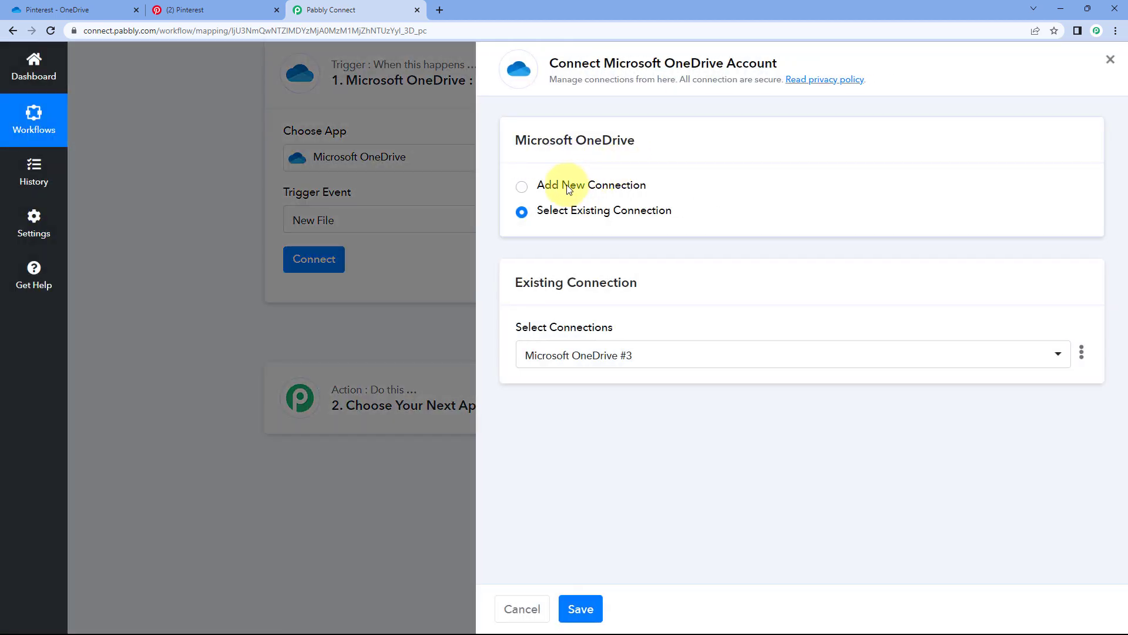
{"action": "left_click", "coordinate": [569, 188]}
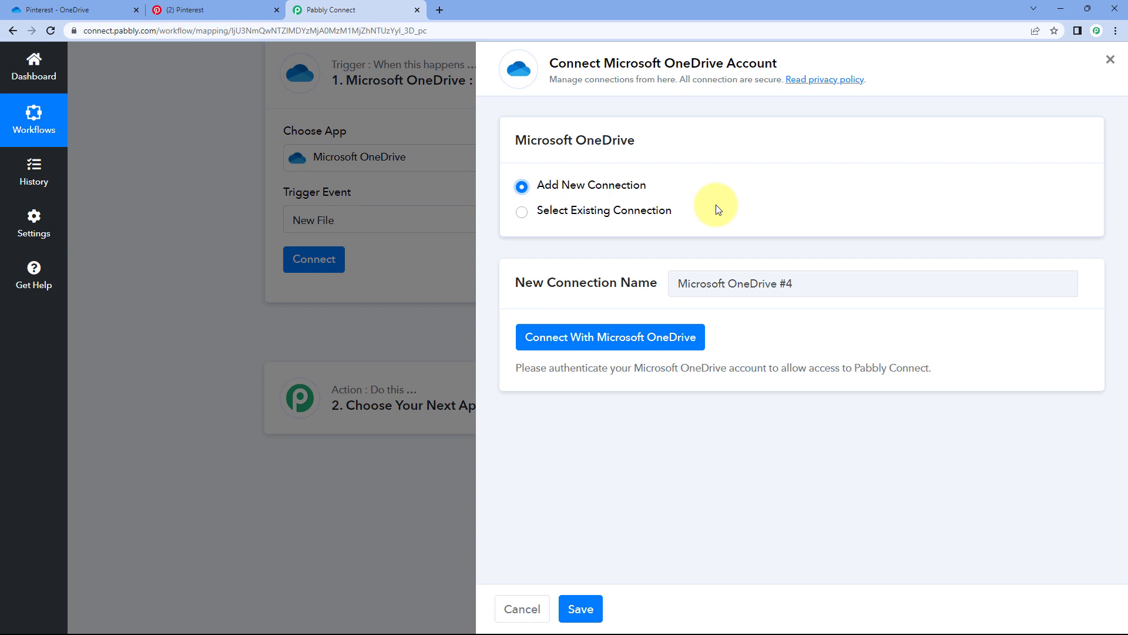
{"action": "left_click", "coordinate": [598, 332]}
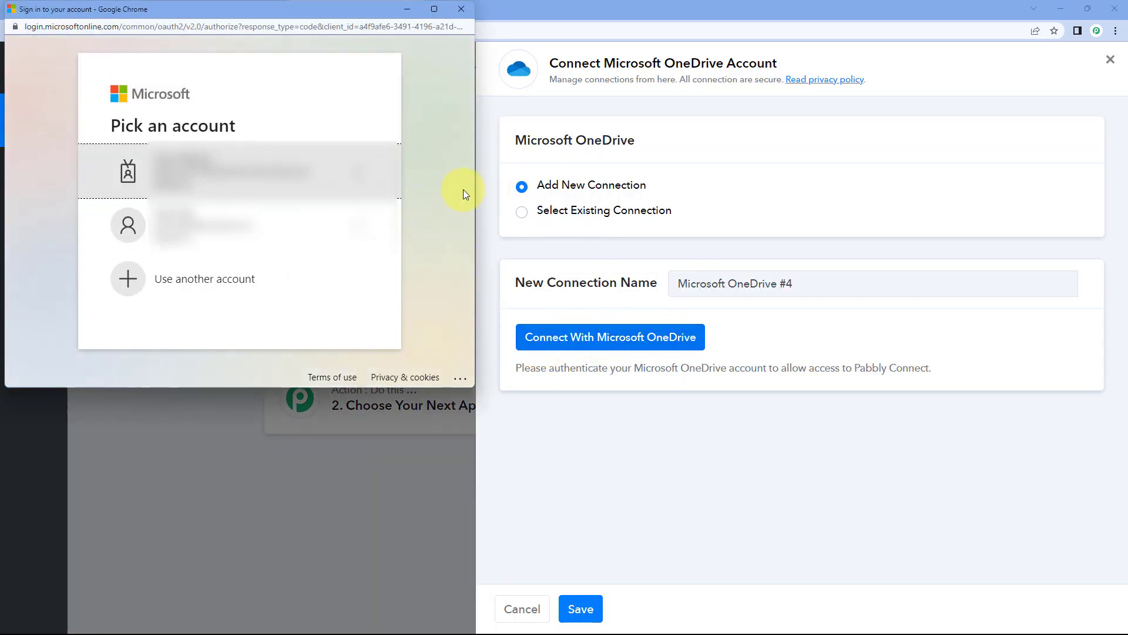
{"action": "left_click", "coordinate": [347, 222]}
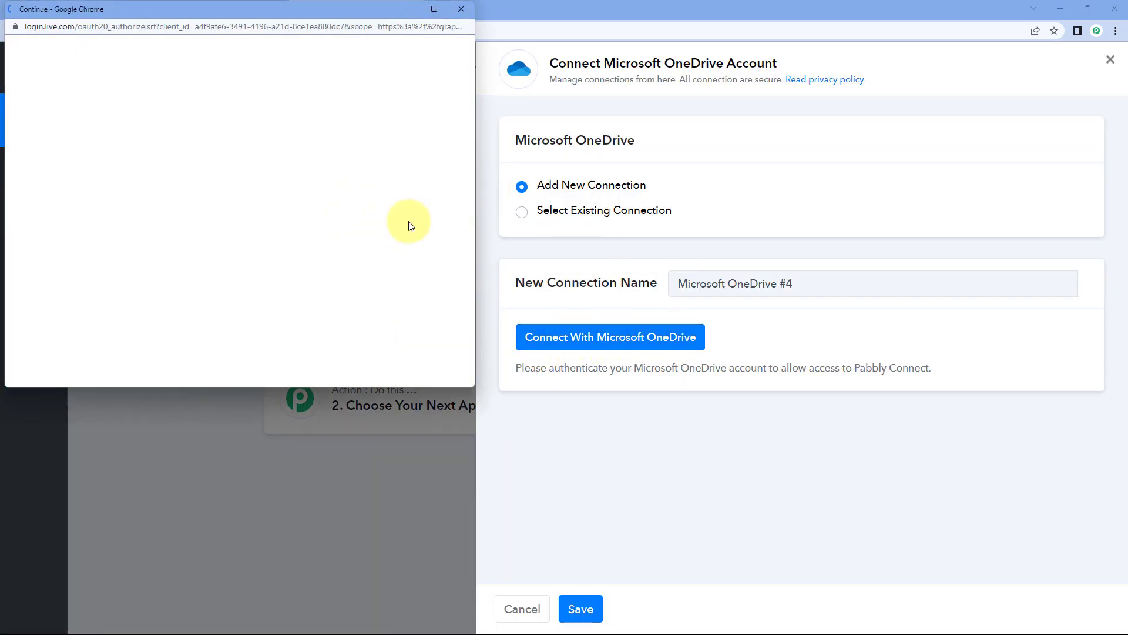
{"action": "scroll", "coordinate": [390, 210], "scroll_direction": "down", "scroll_amount": 4}
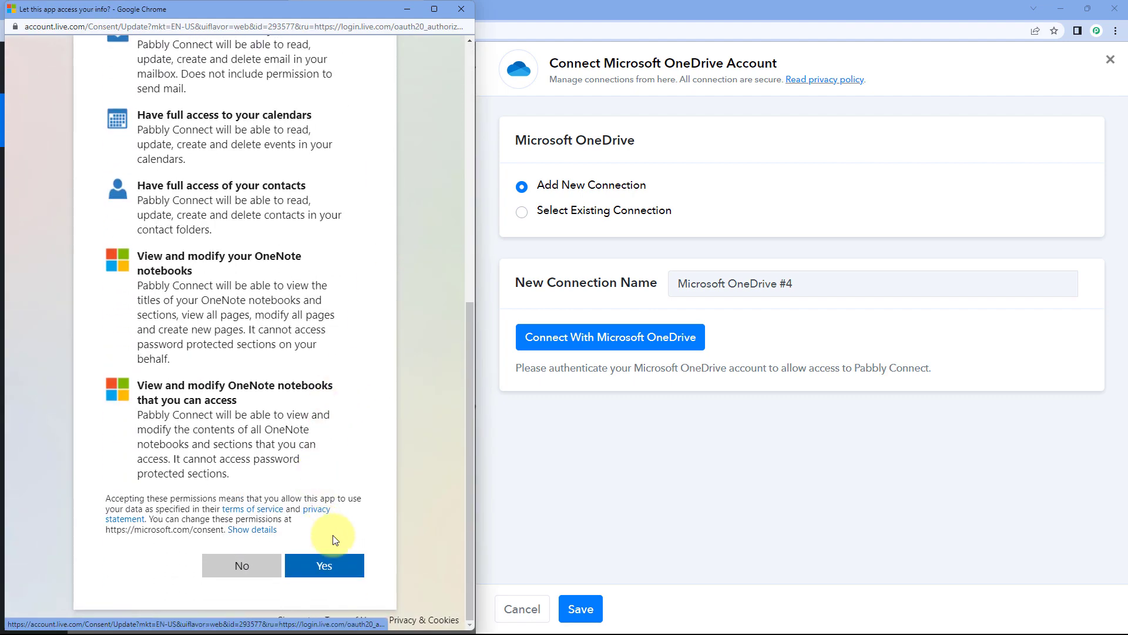
{"action": "left_click", "coordinate": [336, 567]}
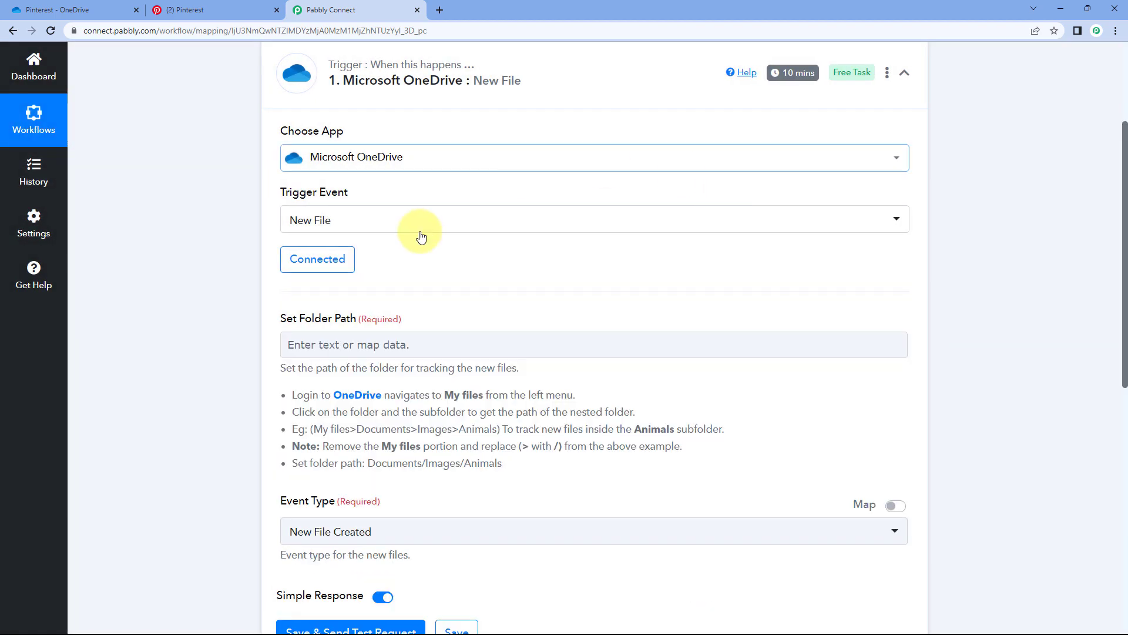
Compare the trigger's folder path instructions with the path of the Pinterest folder in OneDrive.
{"action": "scroll", "coordinate": [411, 247], "scroll_direction": "up", "scroll_amount": 1}
{"action": "scroll", "coordinate": [404, 264], "scroll_direction": "down", "scroll_amount": 2}
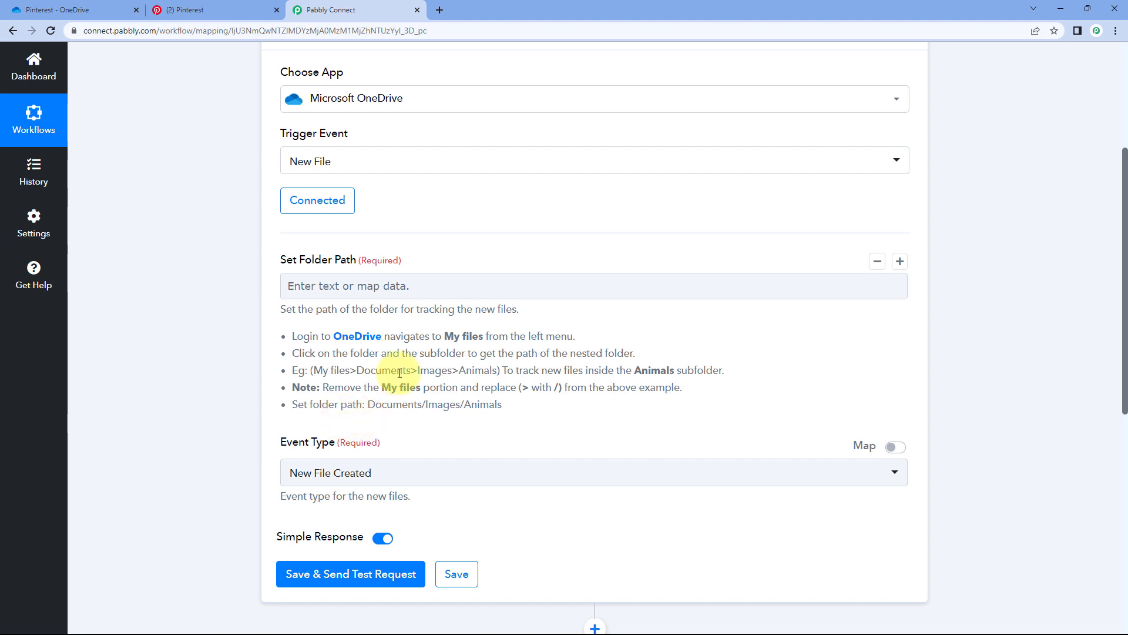
{"action": "left_click", "coordinate": [98, 7]}
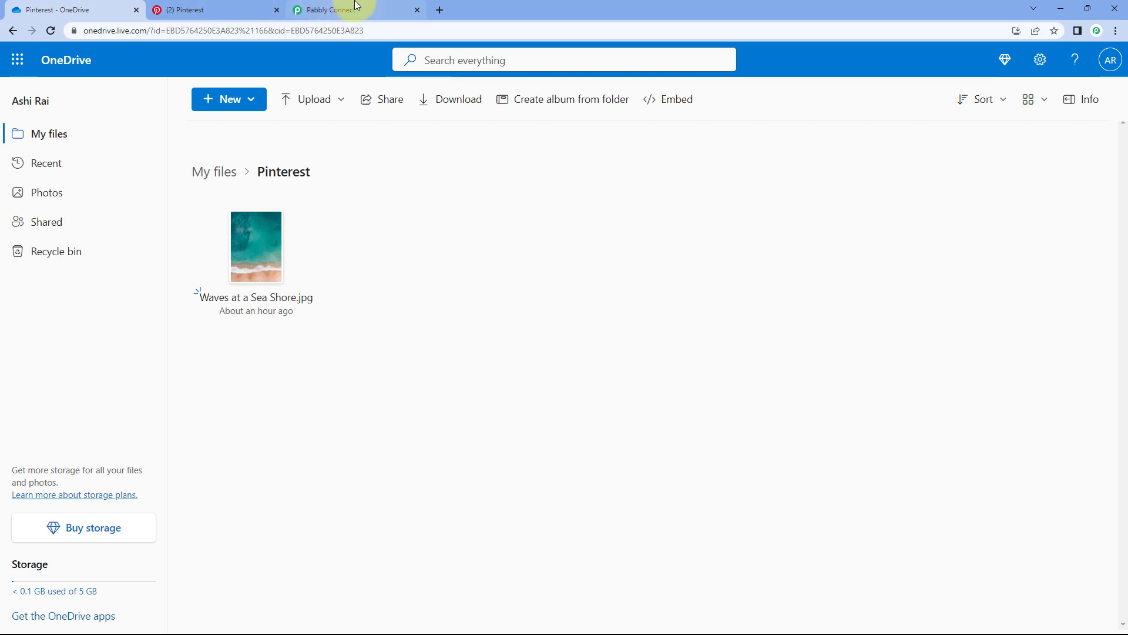
{"action": "left_click_drag", "start_coordinate": [320, 171], "coordinate": [257, 174]}
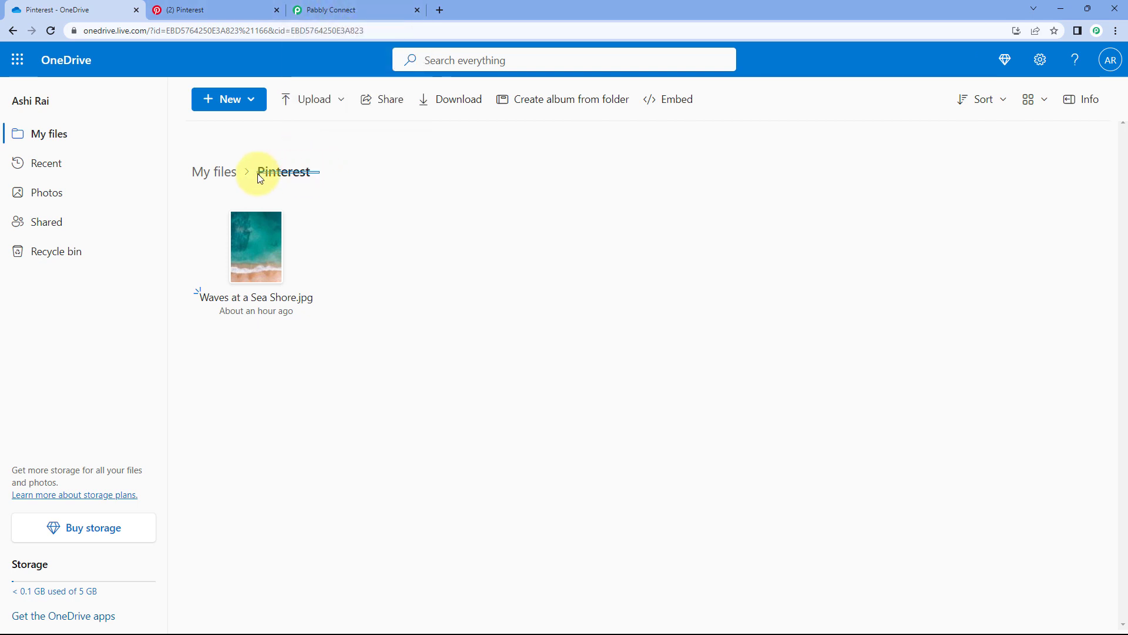
{"action": "left_click", "coordinate": [341, 10]}
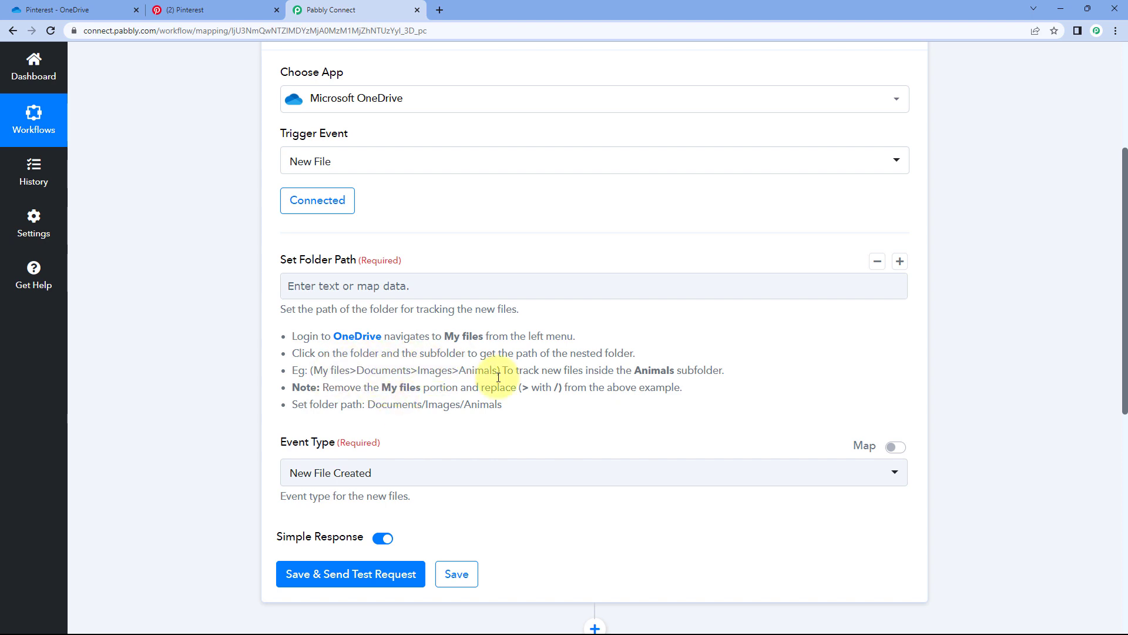
{"action": "left_click_drag", "start_coordinate": [316, 373], "coordinate": [348, 370]}
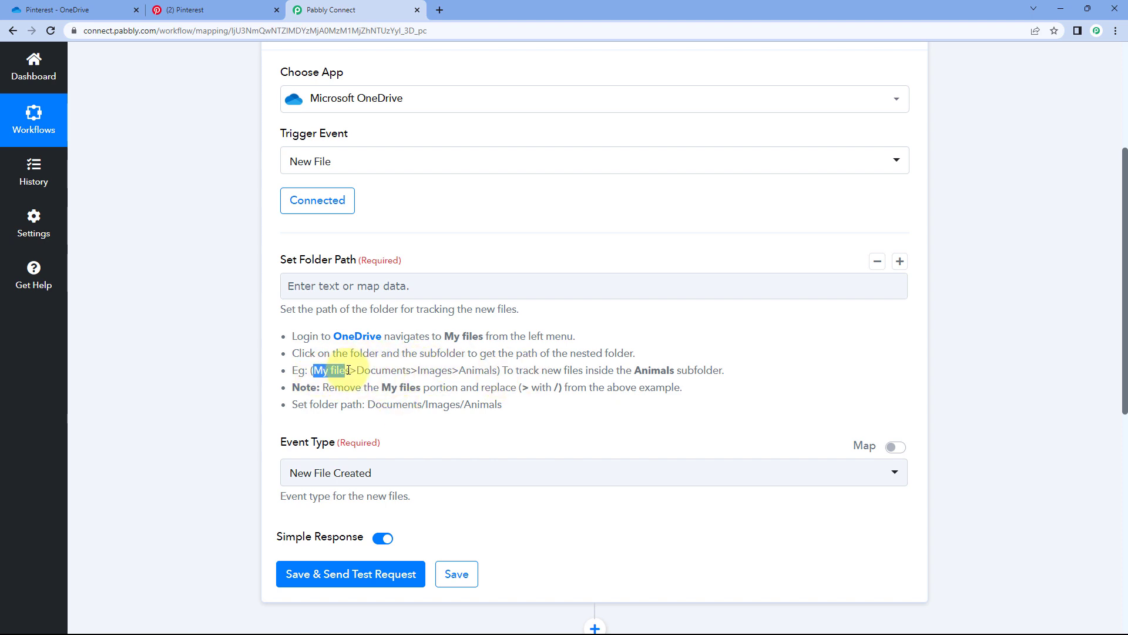
{"action": "left_click", "coordinate": [88, 9]}
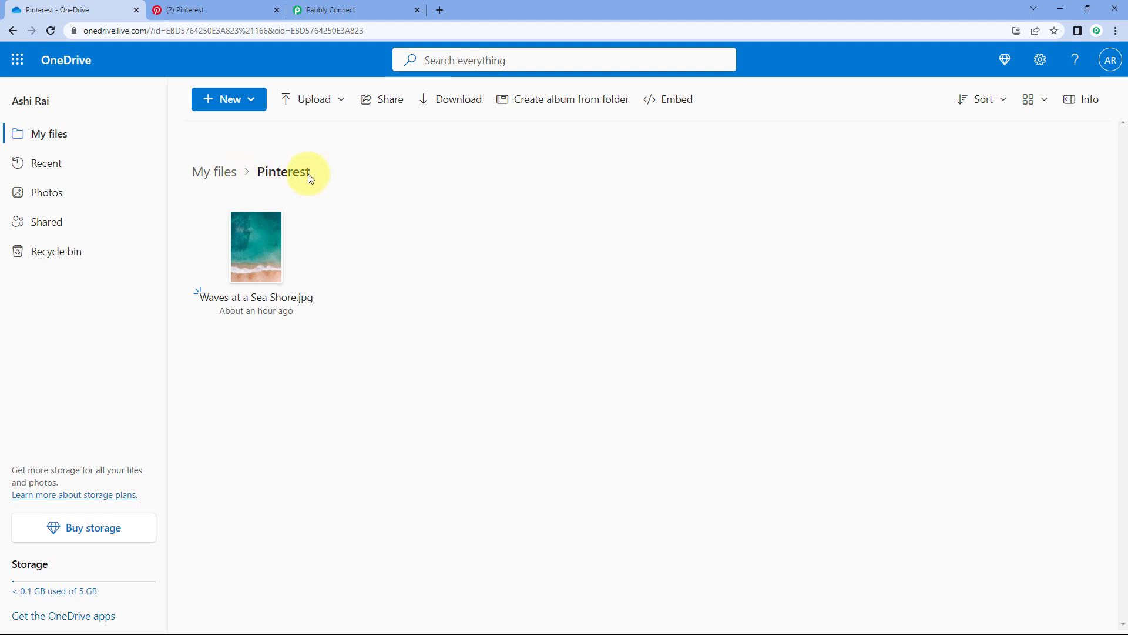
{"action": "left_click", "coordinate": [374, 4]}
Set the trigger's folder path to Pinterest and check it against the folder in OneDrive.
{"action": "left_click", "coordinate": [346, 282]}
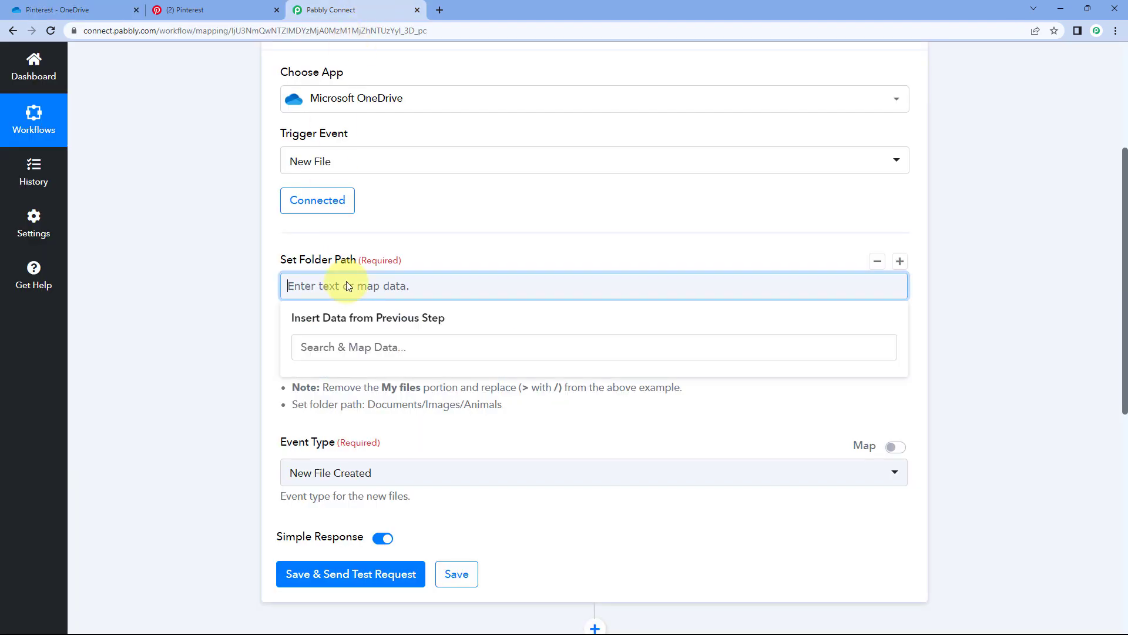
{"action": "left_click", "coordinate": [252, 354]}
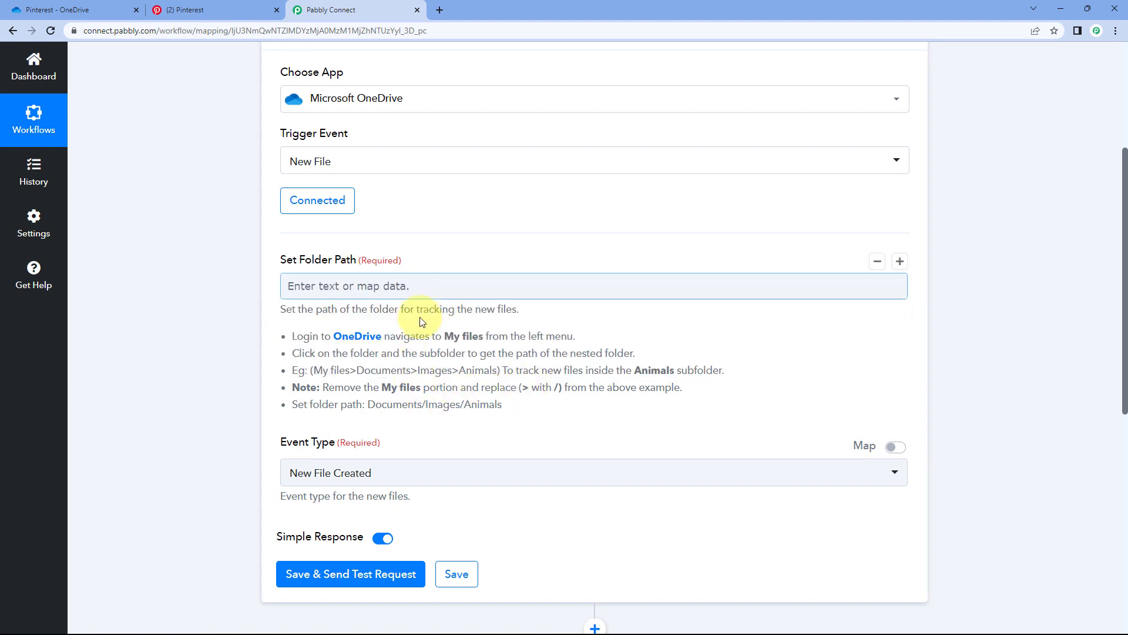
{"action": "left_click", "coordinate": [329, 288]}
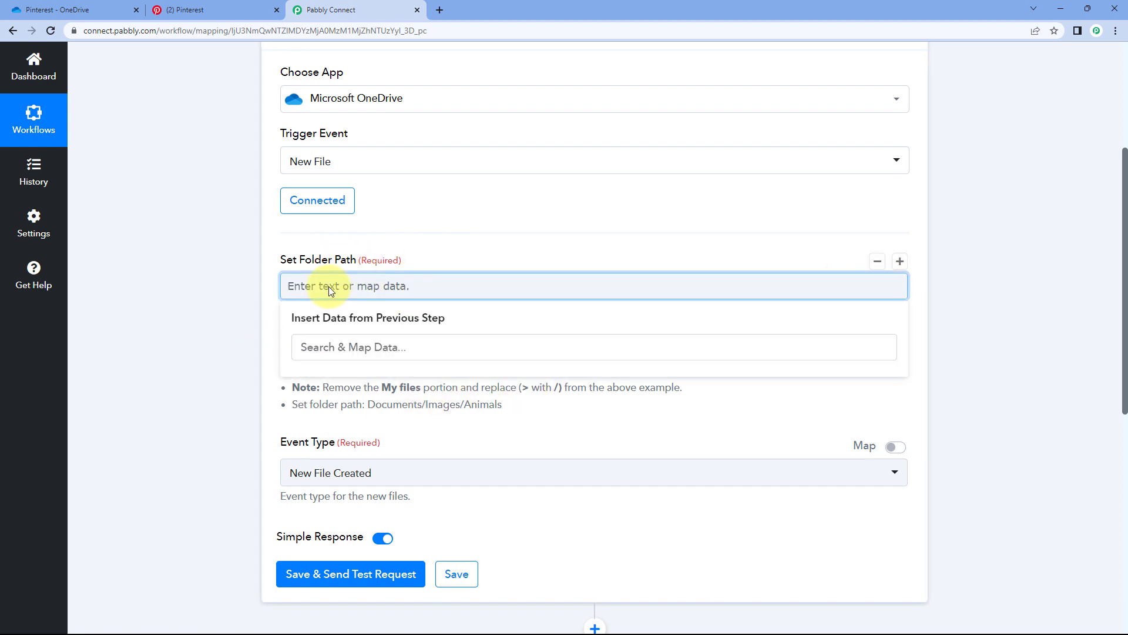
{"action": "type", "text": "Pinterest"}
{"action": "left_click", "coordinate": [453, 235]}
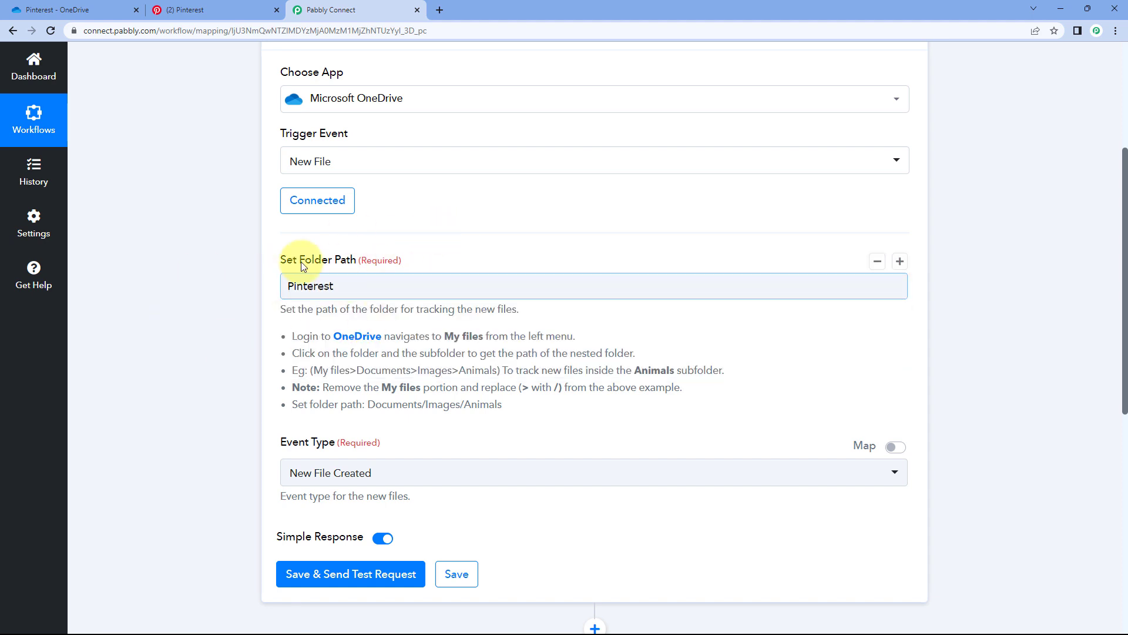
{"action": "left_click", "coordinate": [61, 3]}
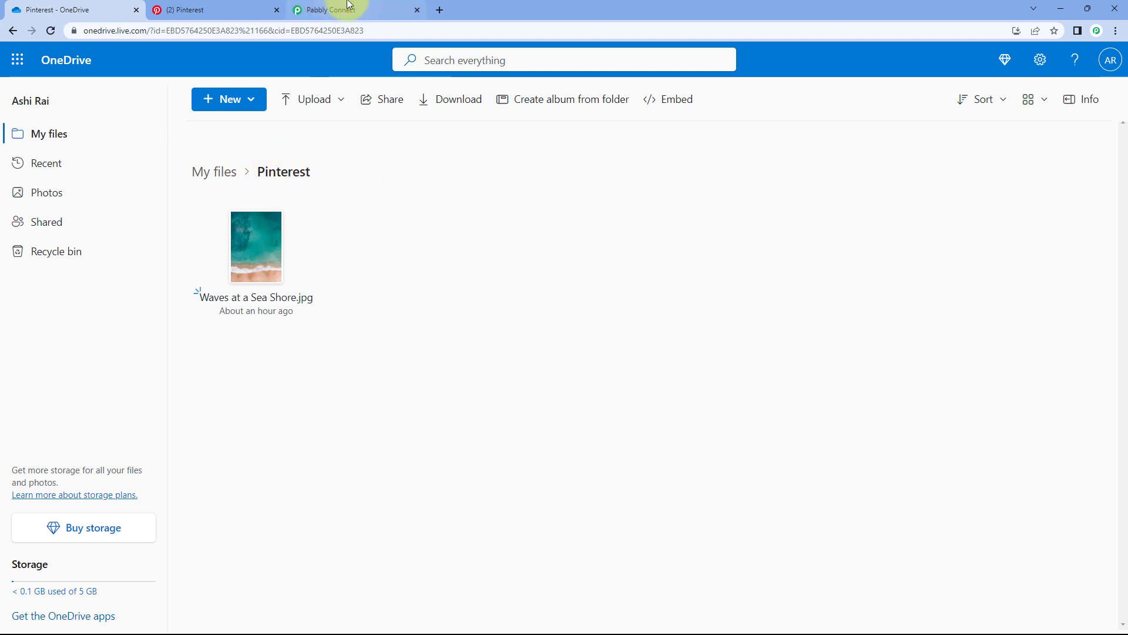
{"action": "left_click", "coordinate": [330, 9]}
Set the trigger's event type to New File Created and review the trigger settings.
{"action": "scroll", "coordinate": [211, 319], "scroll_direction": "up", "scroll_amount": 1}
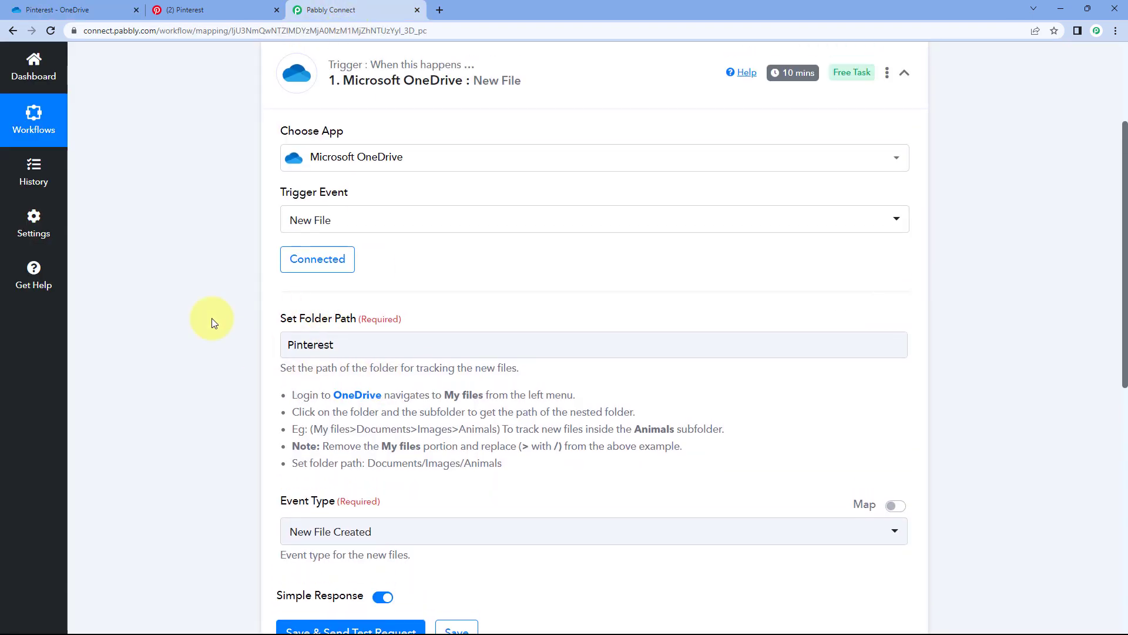
{"action": "scroll", "coordinate": [246, 312], "scroll_direction": "down", "scroll_amount": 3}
{"action": "left_click", "coordinate": [457, 355]}
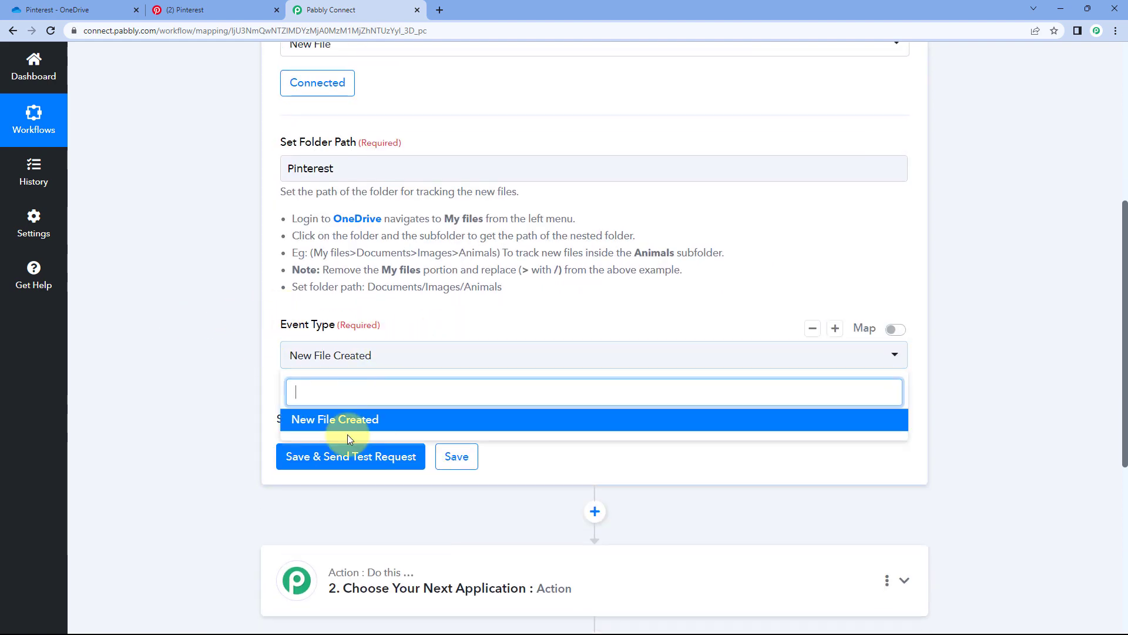
{"action": "left_click", "coordinate": [346, 418]}
{"action": "scroll", "coordinate": [432, 328], "scroll_direction": "up", "scroll_amount": 2}
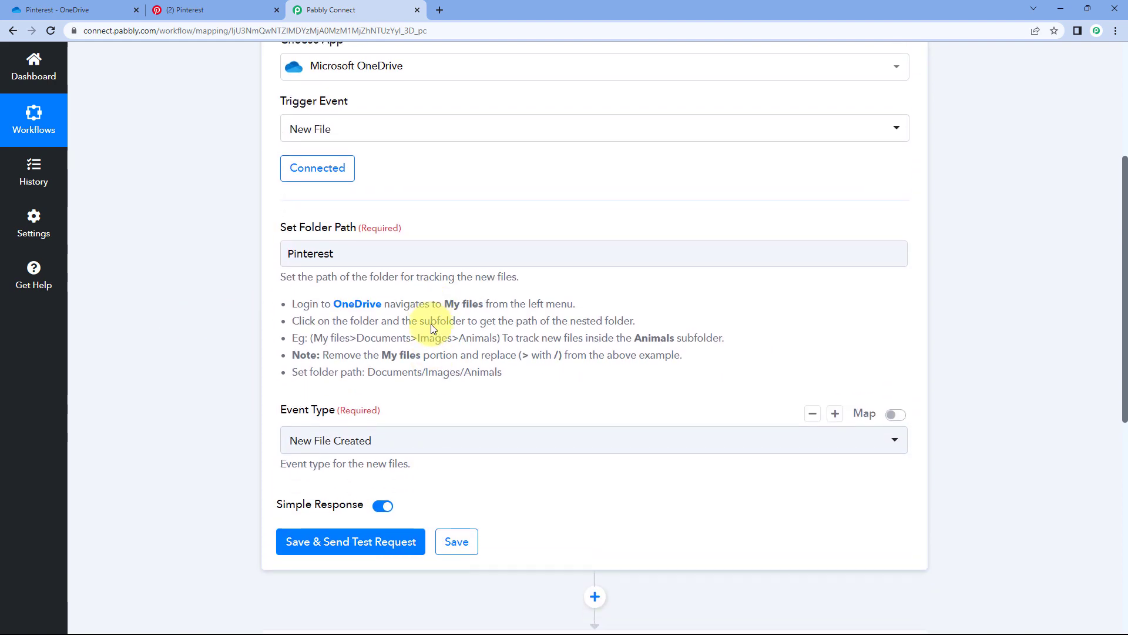
{"action": "scroll", "coordinate": [428, 320], "scroll_direction": "down", "scroll_amount": 3}
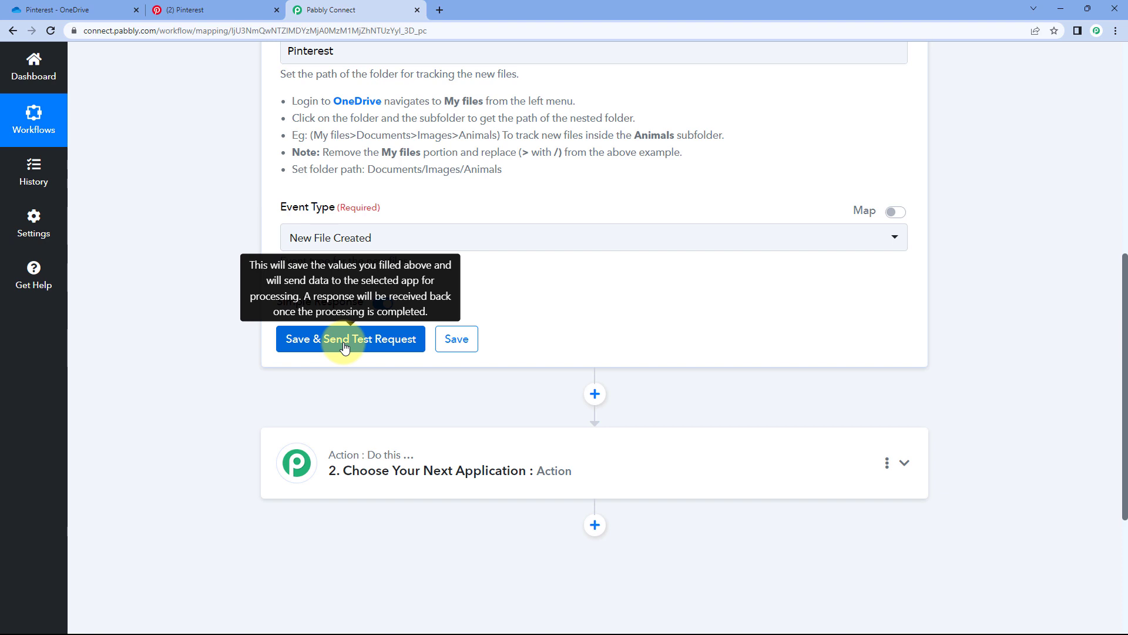
{"action": "scroll", "coordinate": [352, 329], "scroll_direction": "up", "scroll_amount": 1}
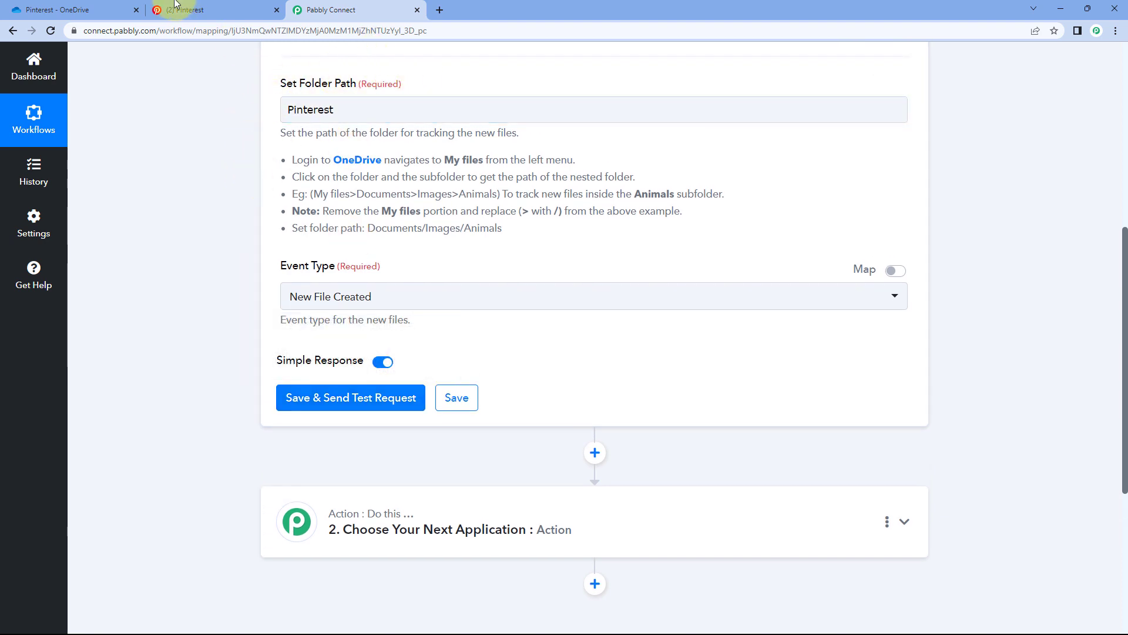
Preview the Waves at a Sea Shore.jpg image in OneDrive's Pinterest folder and close the preview.
{"action": "left_click", "coordinate": [112, 9]}
{"action": "left_click", "coordinate": [255, 252]}
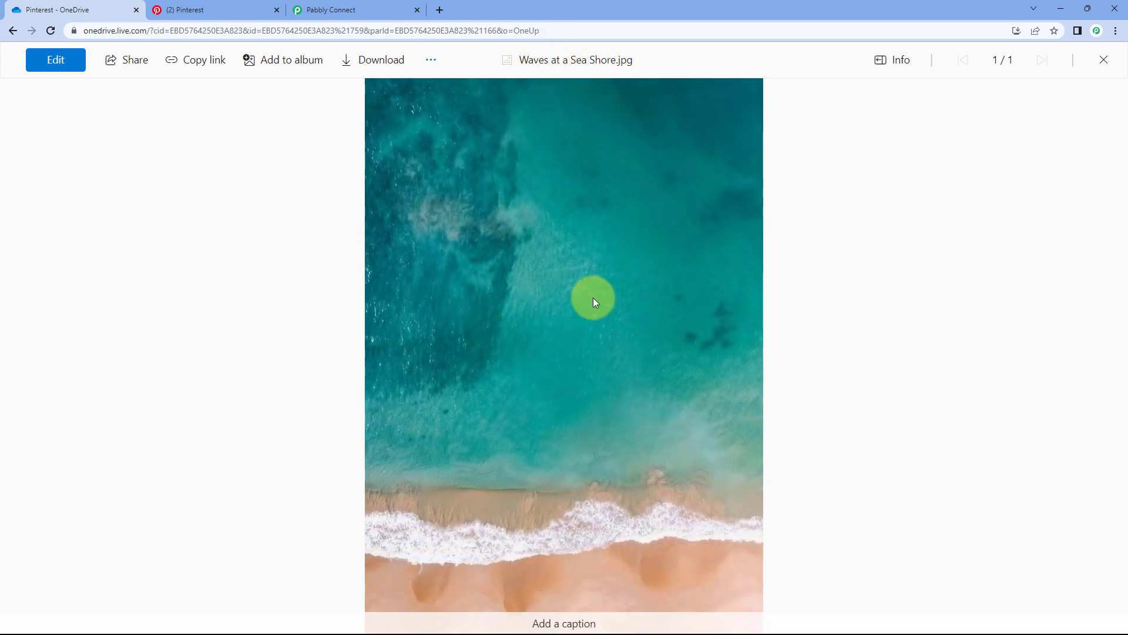
{"action": "left_click", "coordinate": [1103, 61]}
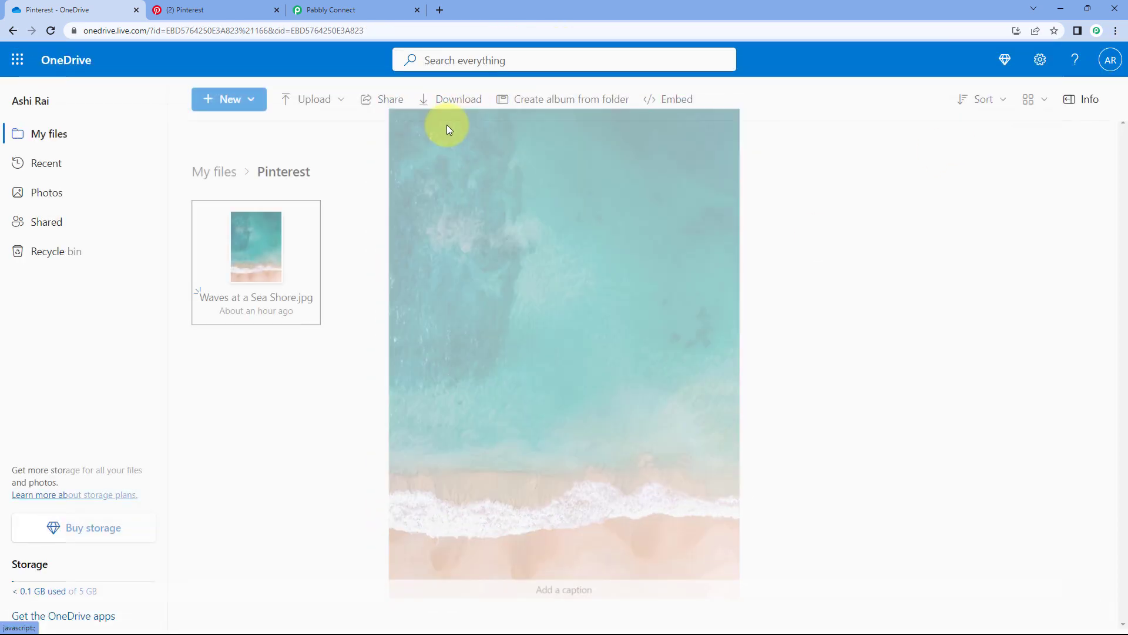
Save the trigger in Pabbly Connect with a test request and examine the received file details, including the file name.
{"action": "left_click", "coordinate": [309, 15]}
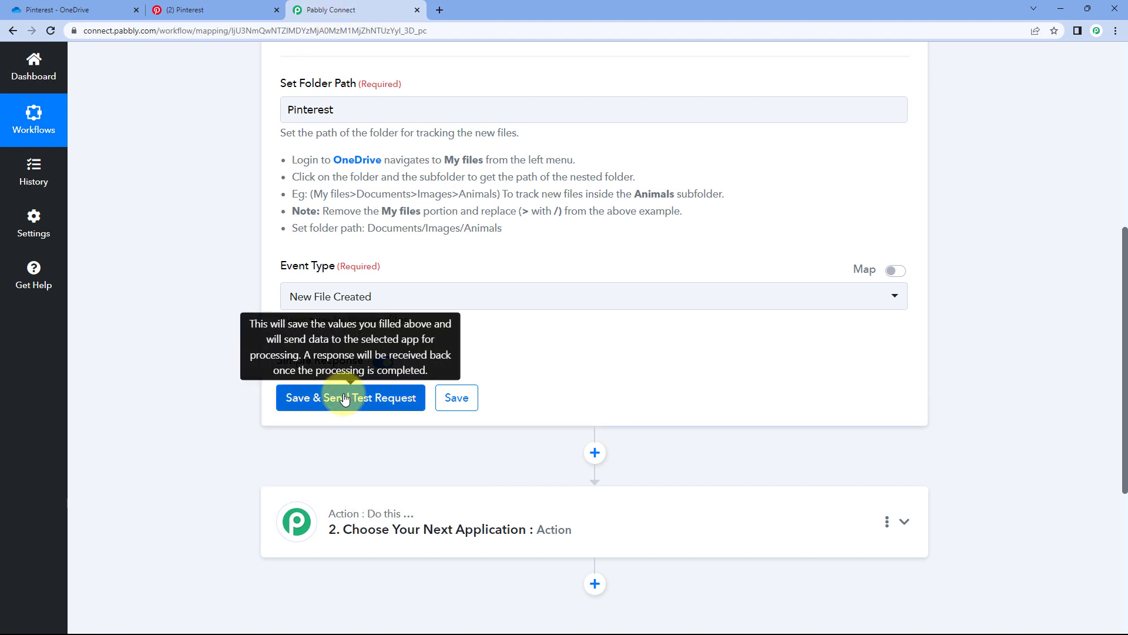
{"action": "left_click", "coordinate": [303, 397]}
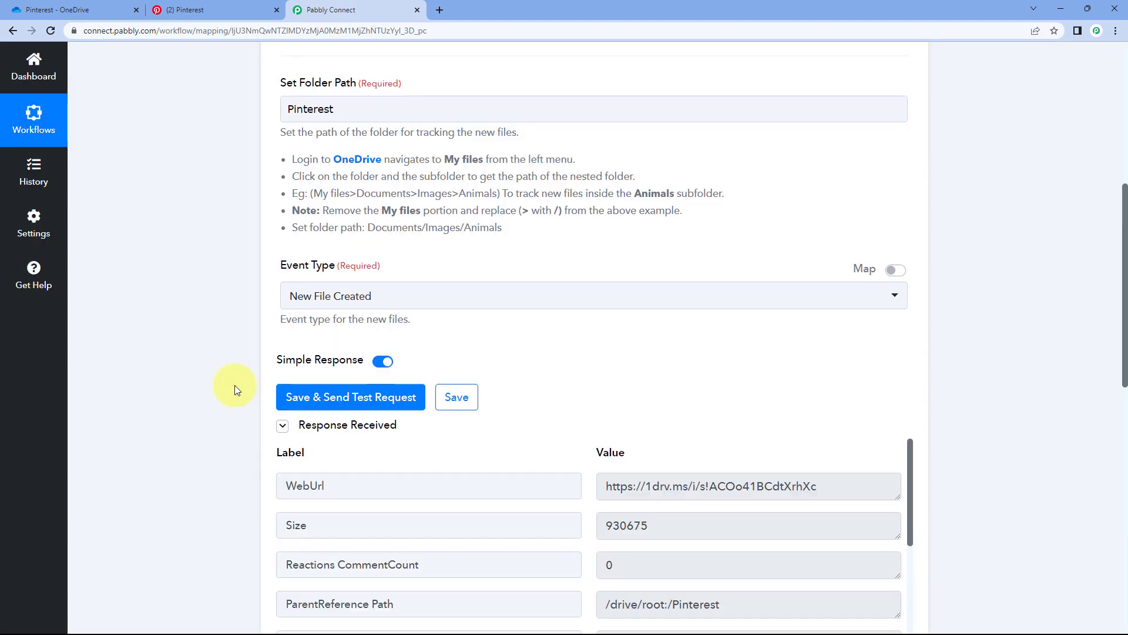
{"action": "scroll", "coordinate": [234, 386], "scroll_direction": "down", "scroll_amount": 4}
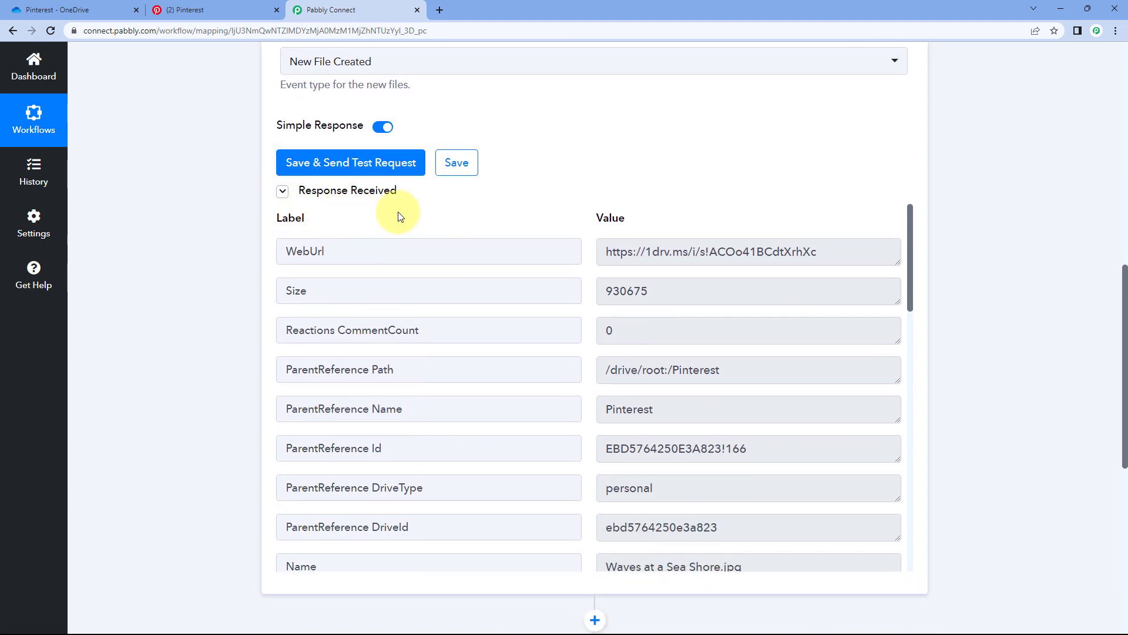
{"action": "scroll", "coordinate": [566, 212], "scroll_direction": "down", "scroll_amount": 1}
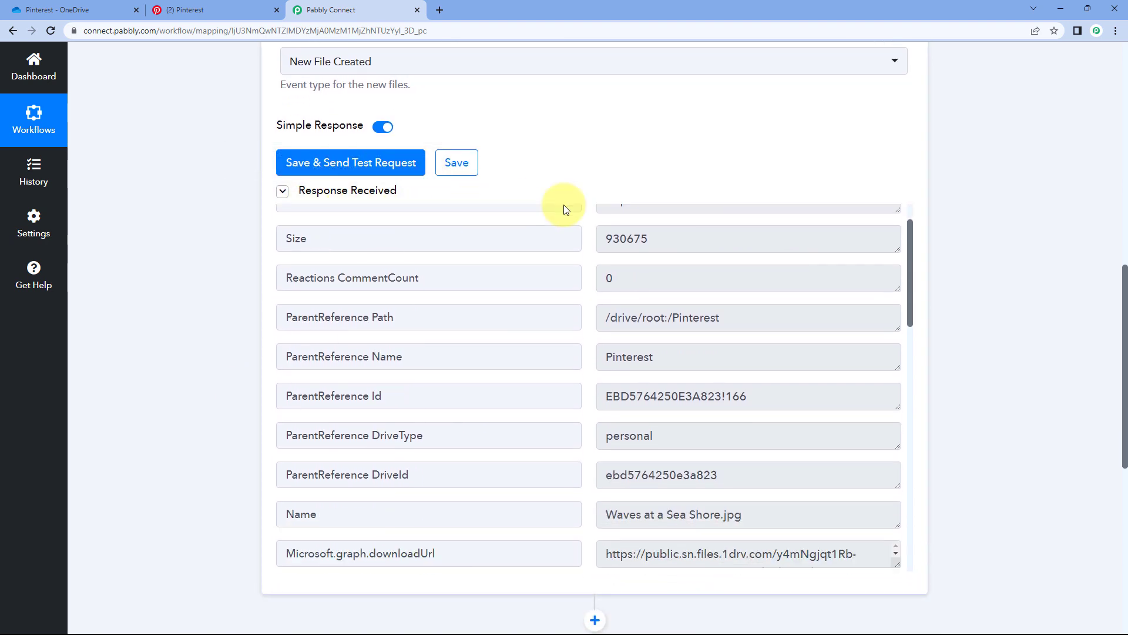
{"action": "scroll", "coordinate": [564, 157], "scroll_direction": "down", "scroll_amount": 1}
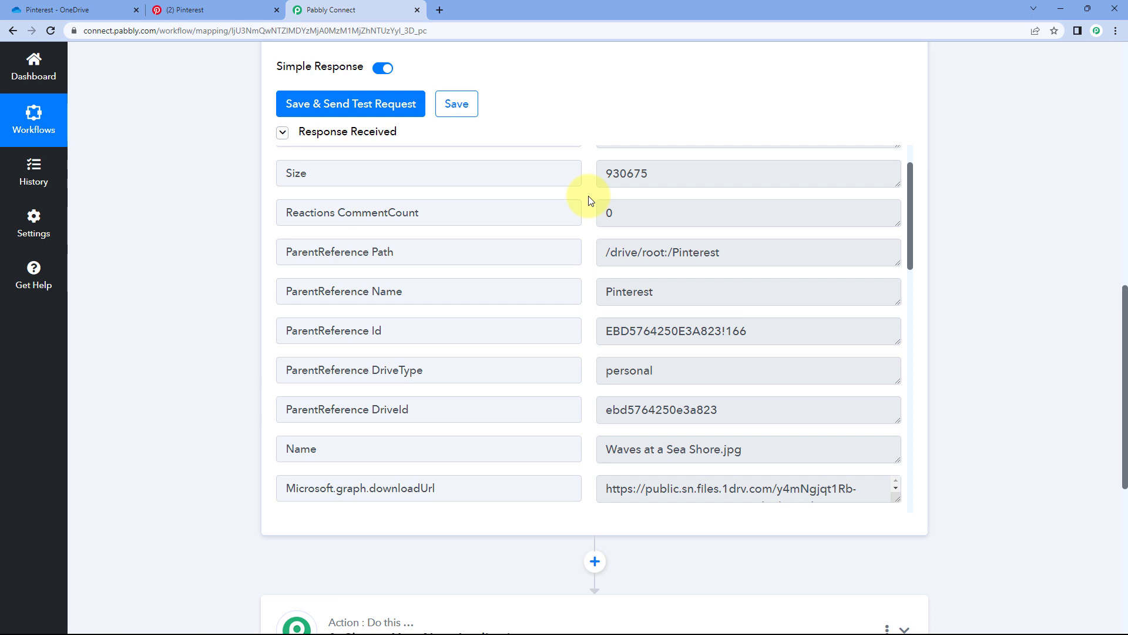
{"action": "scroll", "coordinate": [590, 201], "scroll_direction": "down", "scroll_amount": 5}
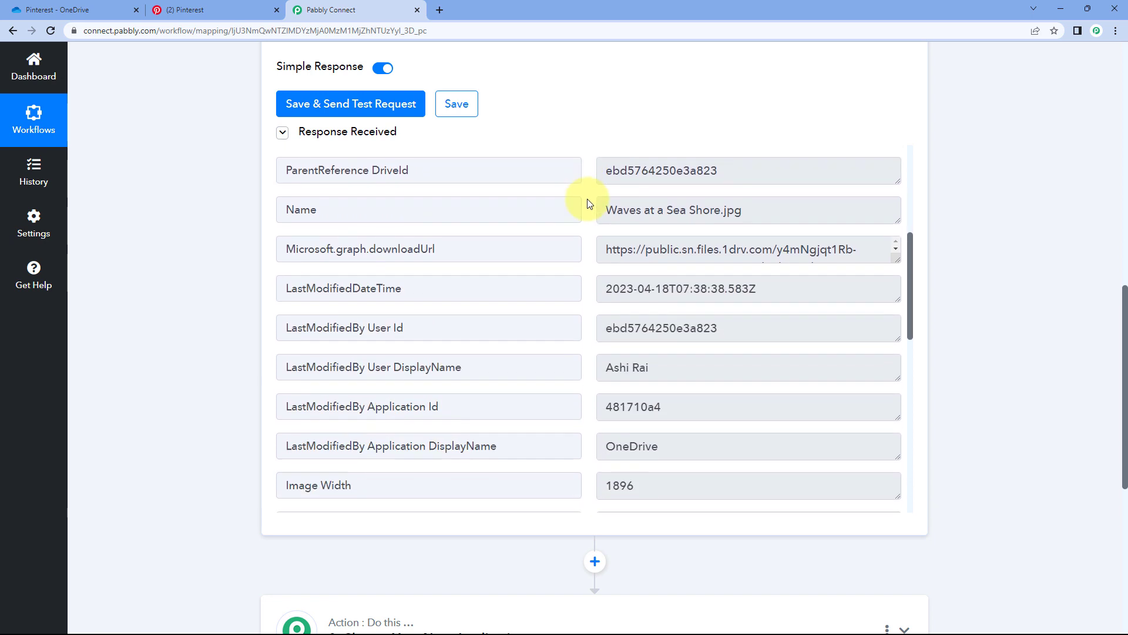
{"action": "scroll", "coordinate": [587, 202], "scroll_direction": "down", "scroll_amount": 1}
{"action": "scroll", "coordinate": [580, 221], "scroll_direction": "up", "scroll_amount": 1}
{"action": "left_click_drag", "start_coordinate": [603, 218], "coordinate": [751, 222]}
{"action": "left_click", "coordinate": [750, 221]}
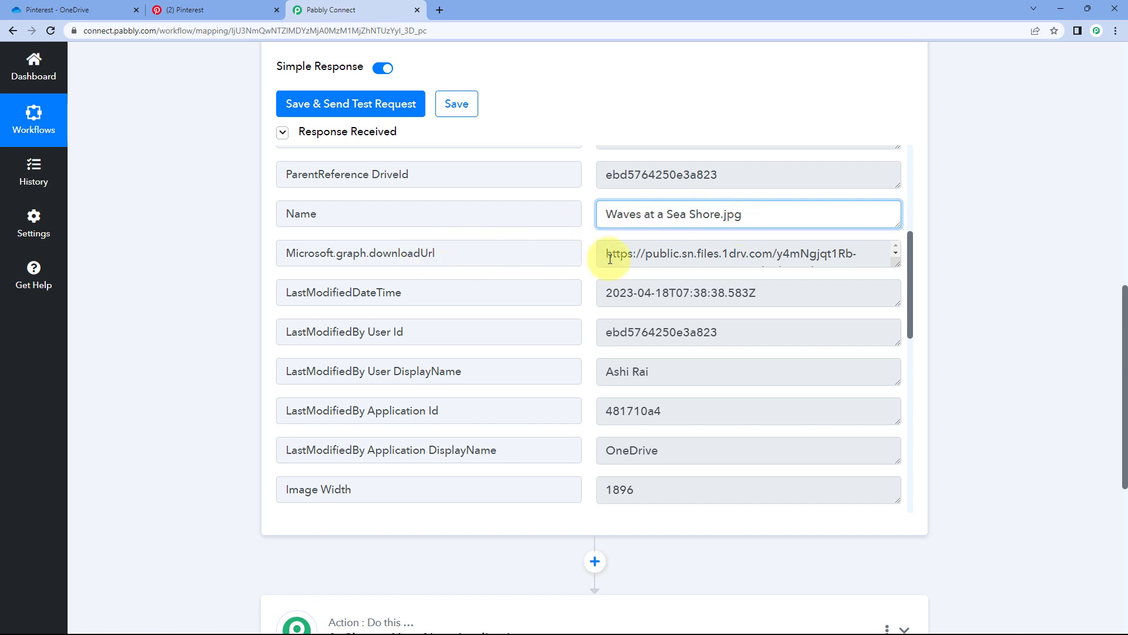
Load the response's Microsoft.graph.downloadUrl link in a new browser tab and open the downloaded image.
{"action": "left_click_drag", "start_coordinate": [604, 253], "coordinate": [882, 274]}
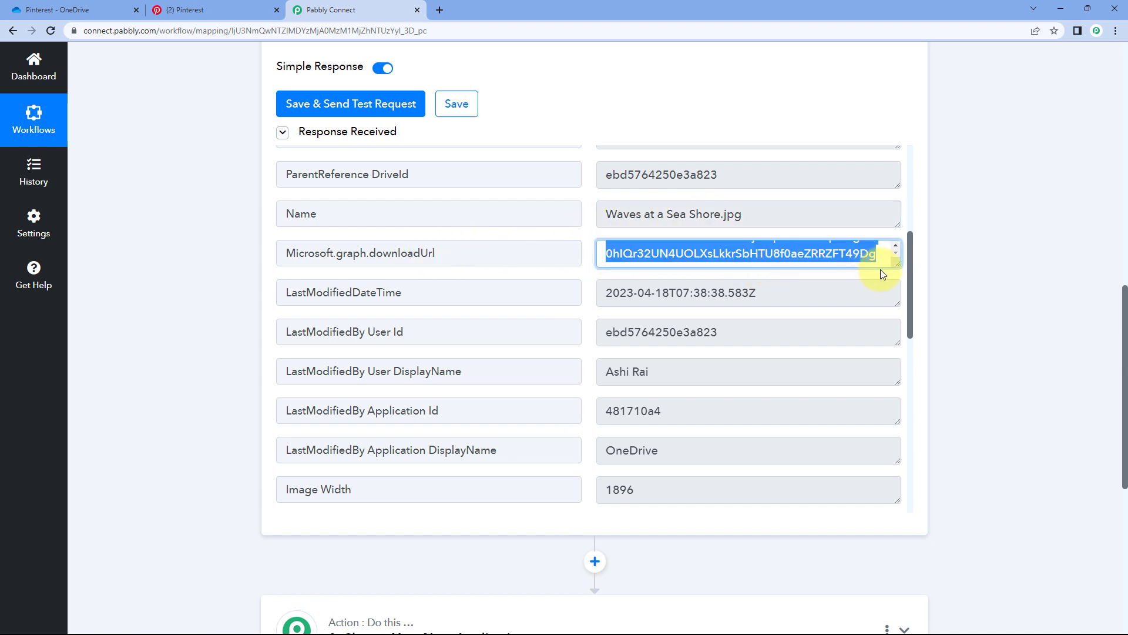
{"action": "left_click", "coordinate": [444, 8]}
{"action": "key", "text": "ctrl+v"}
{"action": "key", "text": "Return"}
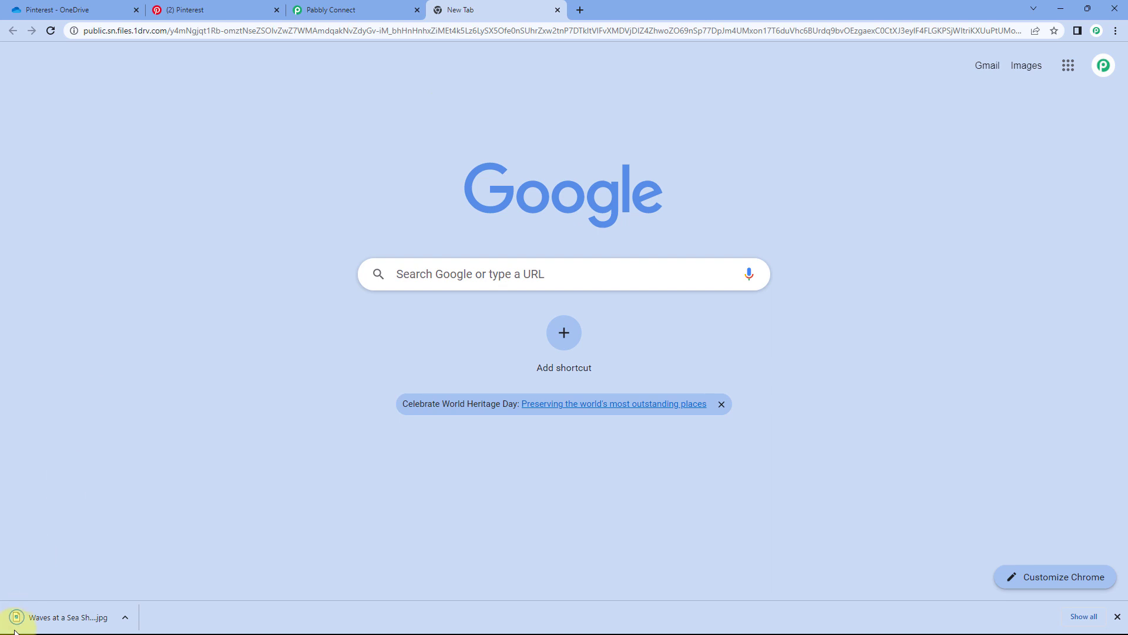
{"action": "left_click", "coordinate": [18, 622]}
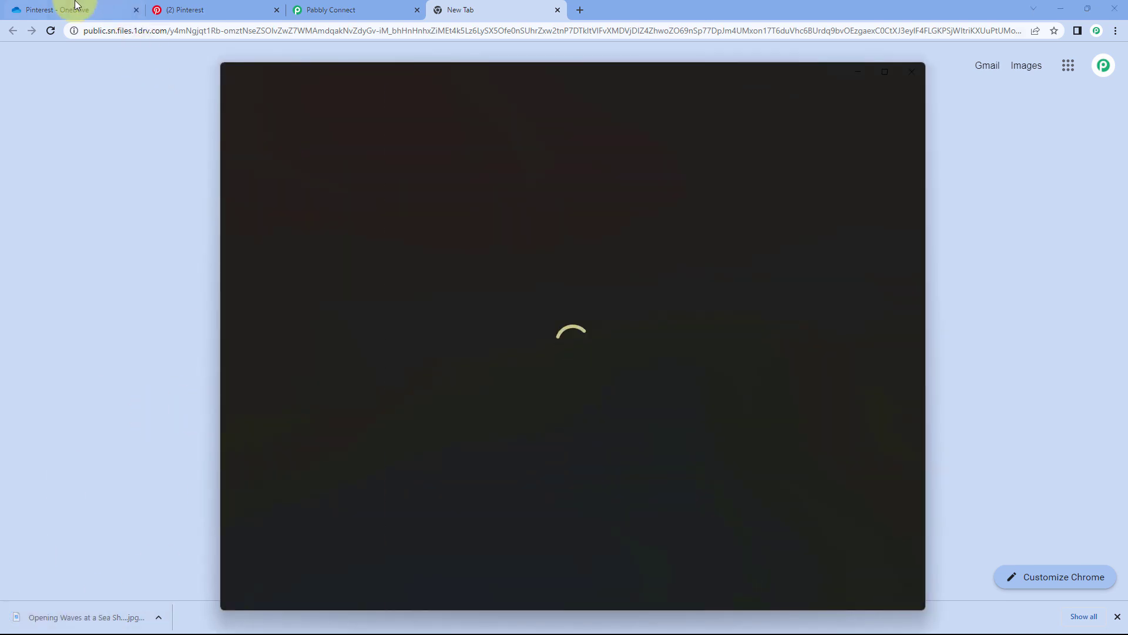
Compare the downloaded image with the original in OneDrive, and close the image and its extra browser tab.
{"action": "left_click", "coordinate": [75, 3]}
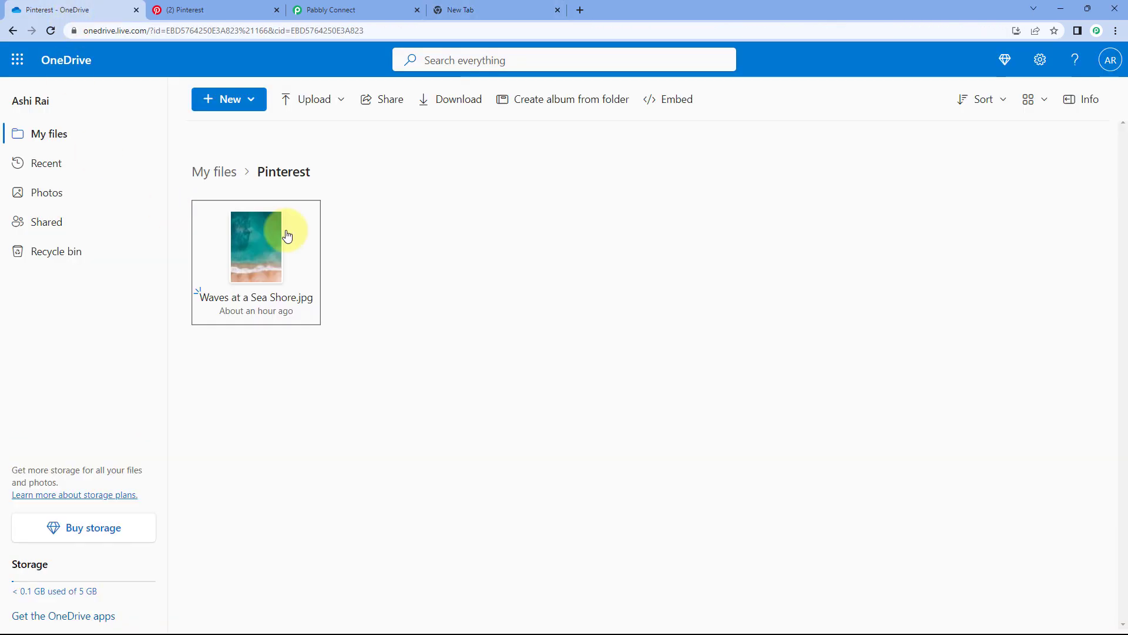
{"action": "left_click", "coordinate": [471, 7]}
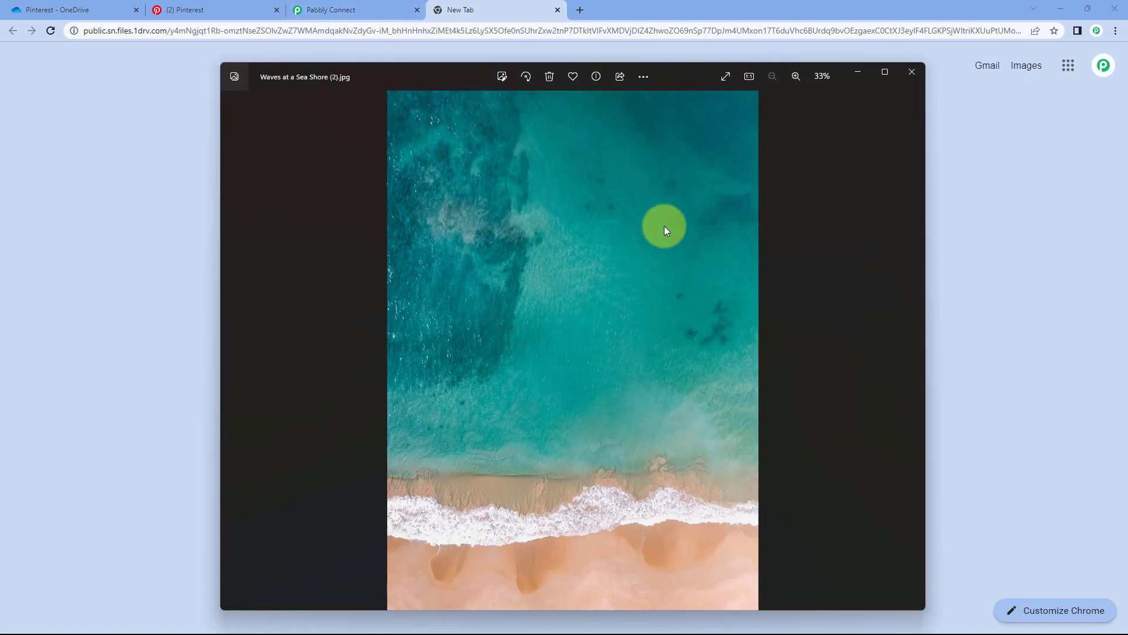
{"action": "left_click", "coordinate": [912, 76]}
{"action": "left_click", "coordinate": [326, 9]}
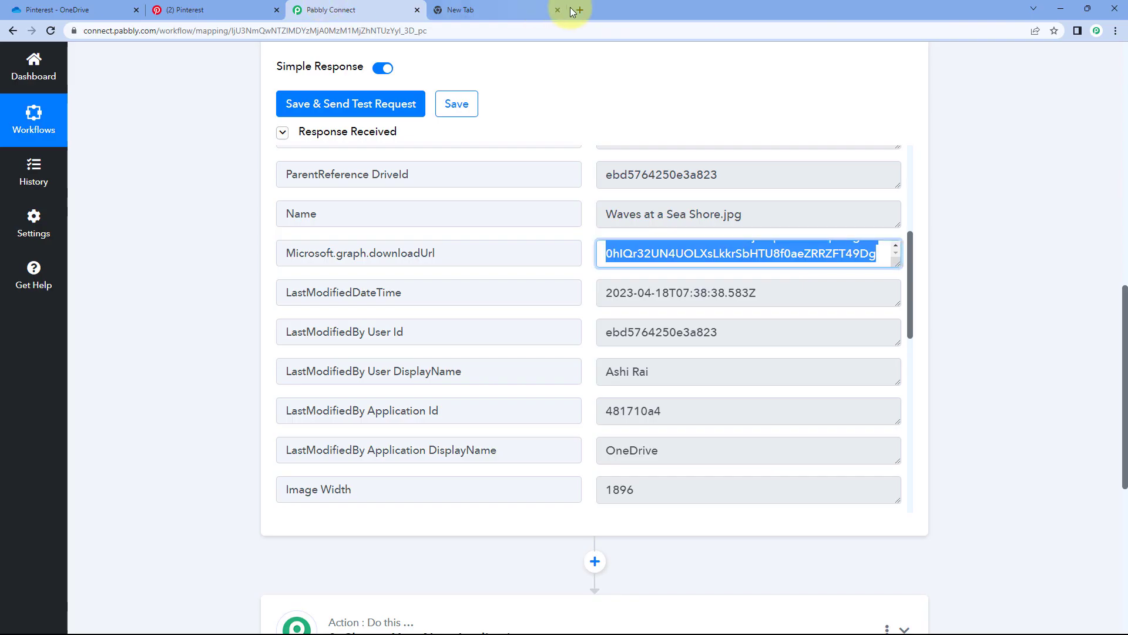
{"action": "left_click", "coordinate": [558, 10]}
{"action": "left_click", "coordinate": [589, 140]}
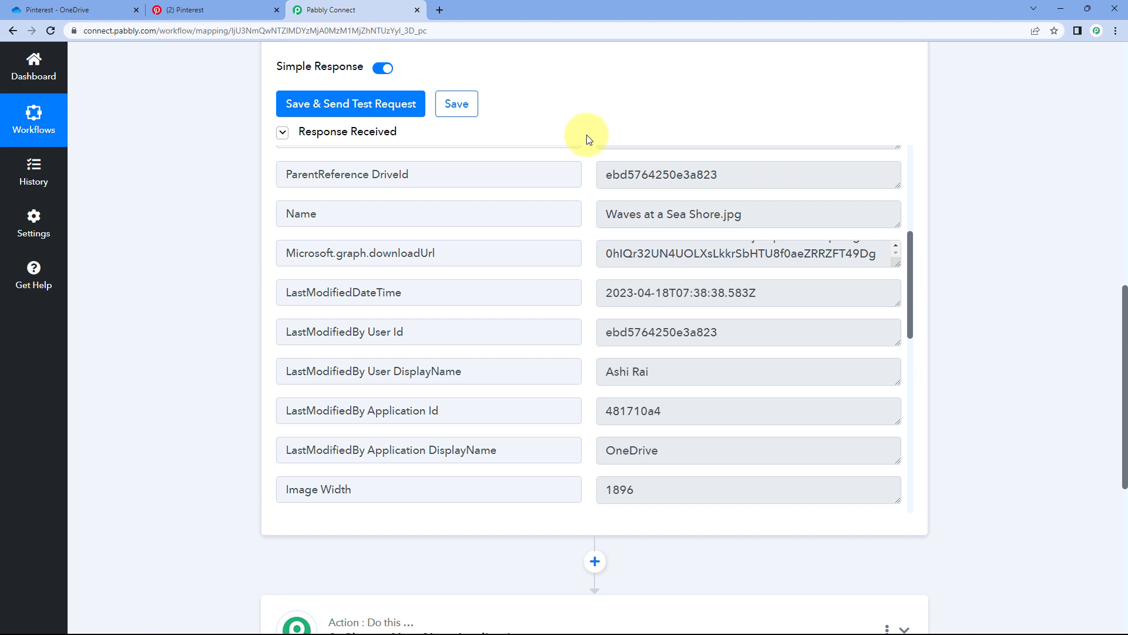
Set the action application to Pinterest with Create Pin as the action event.
{"action": "scroll", "coordinate": [598, 182], "scroll_direction": "up", "scroll_amount": 2}
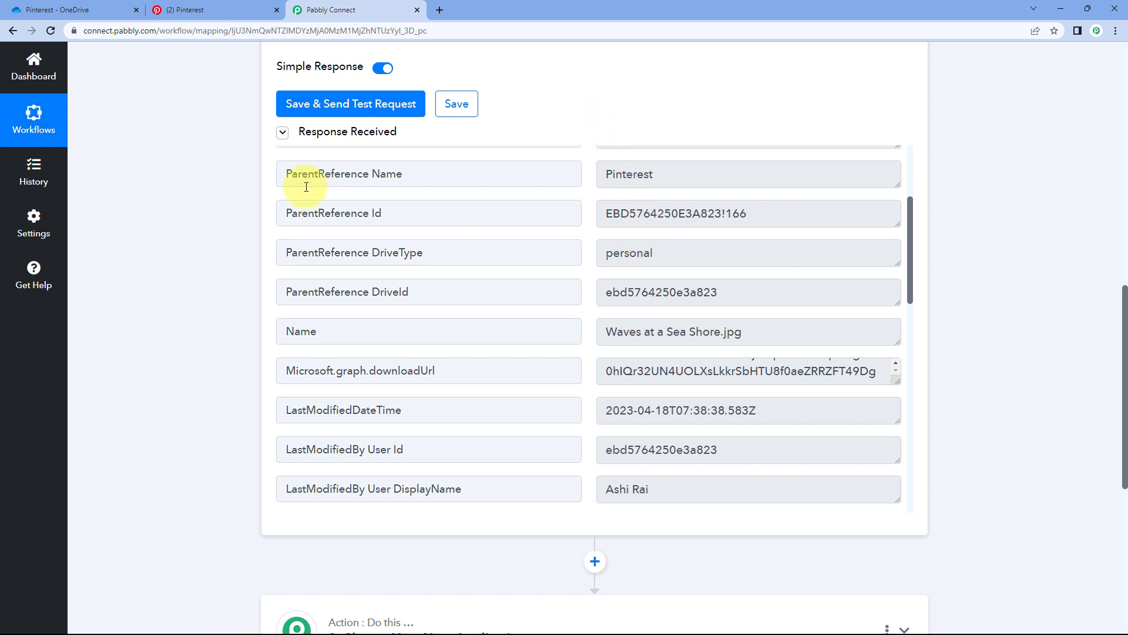
{"action": "scroll", "coordinate": [231, 241], "scroll_direction": "down", "scroll_amount": 7}
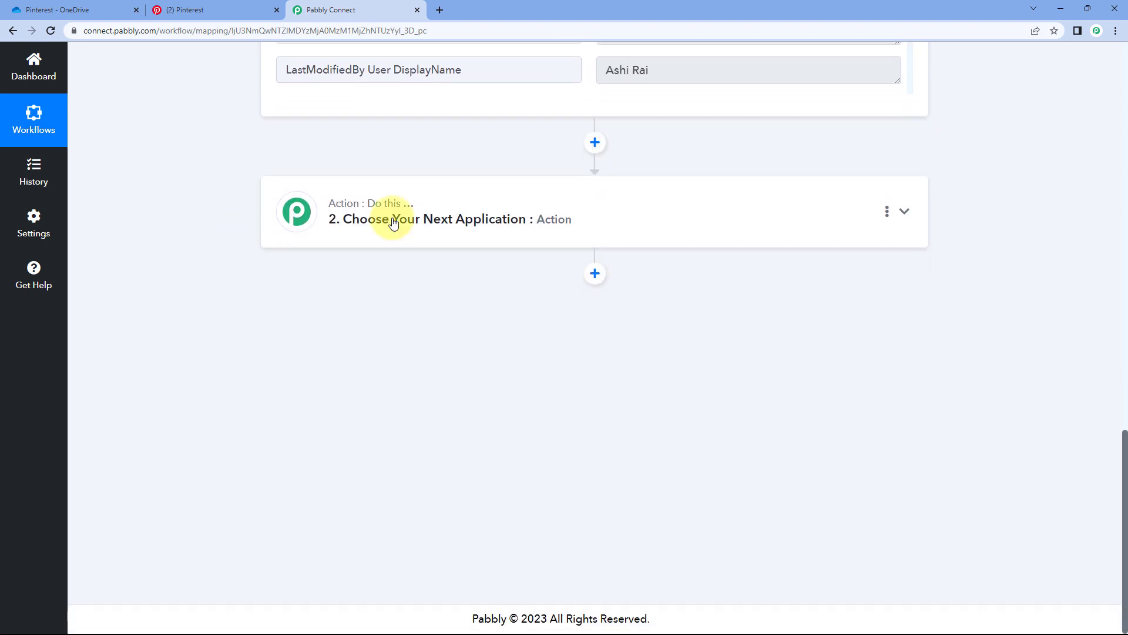
{"action": "left_click", "coordinate": [534, 201]}
{"action": "left_click", "coordinate": [333, 299]}
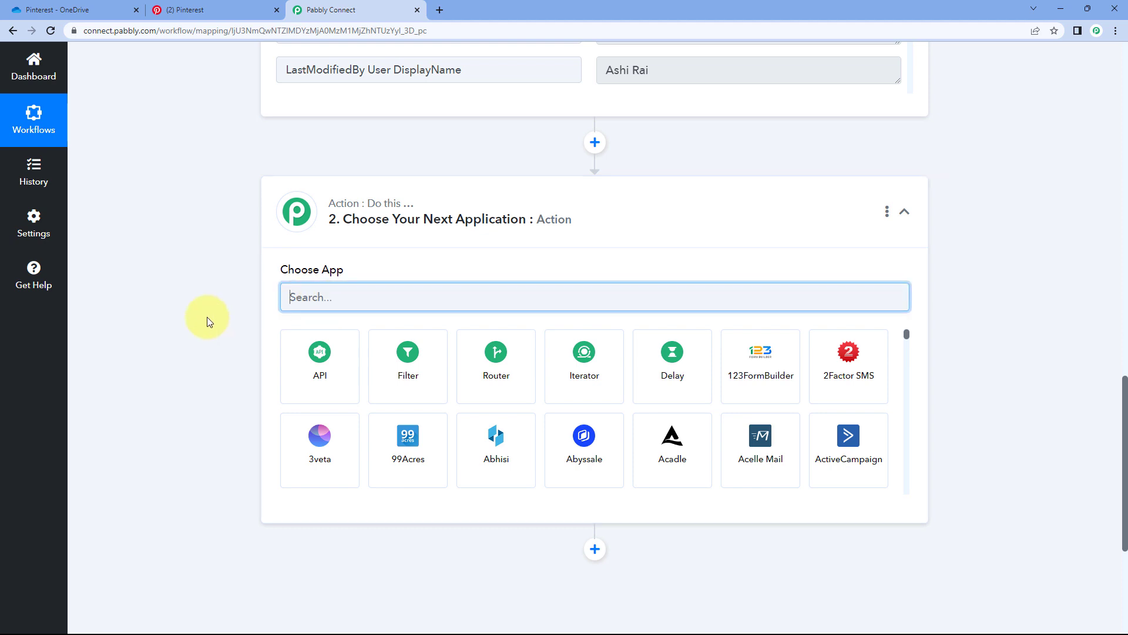
{"action": "type", "text": "Pinteres"}
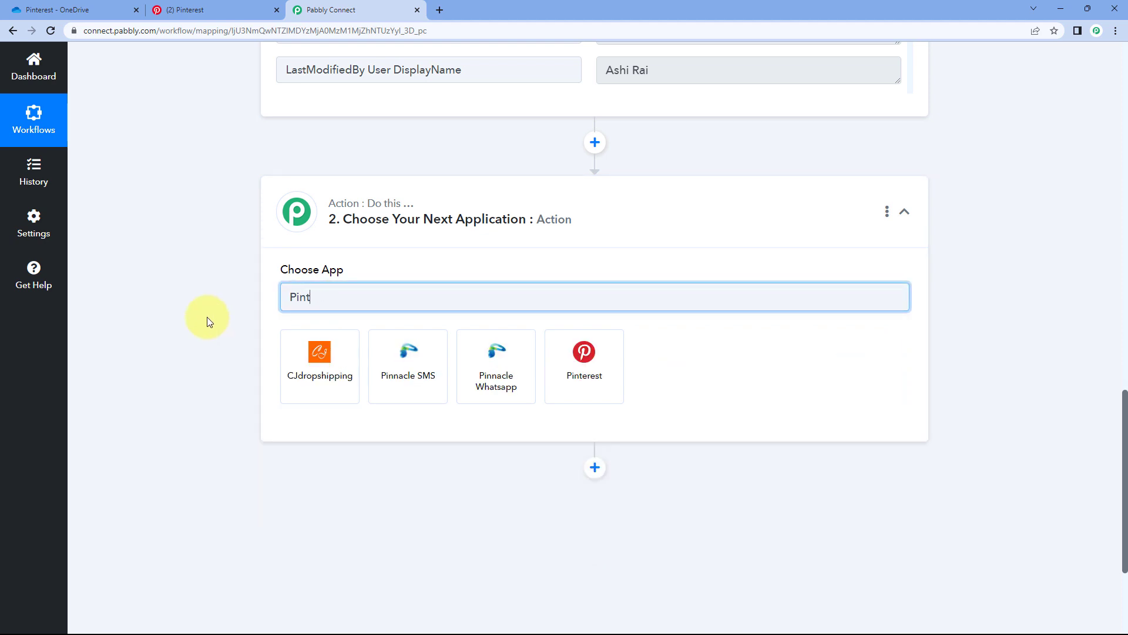
{"action": "type", "text": "t"}
{"action": "left_click", "coordinate": [325, 348]}
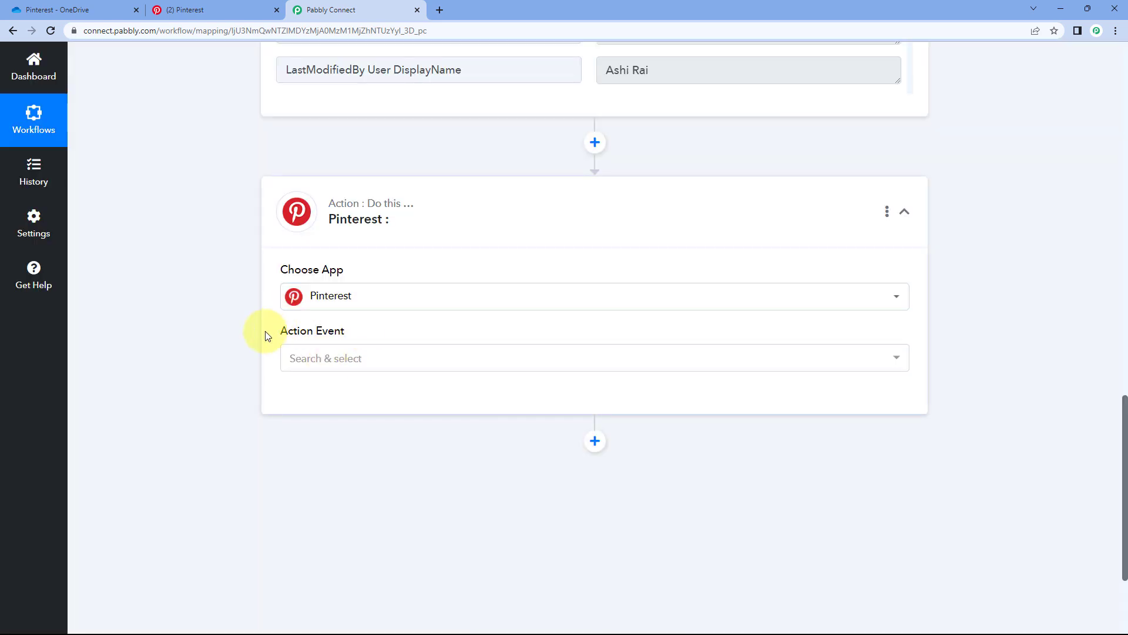
{"action": "left_click", "coordinate": [393, 363]}
{"action": "scroll", "coordinate": [220, 330], "scroll_direction": "down", "scroll_amount": 1}
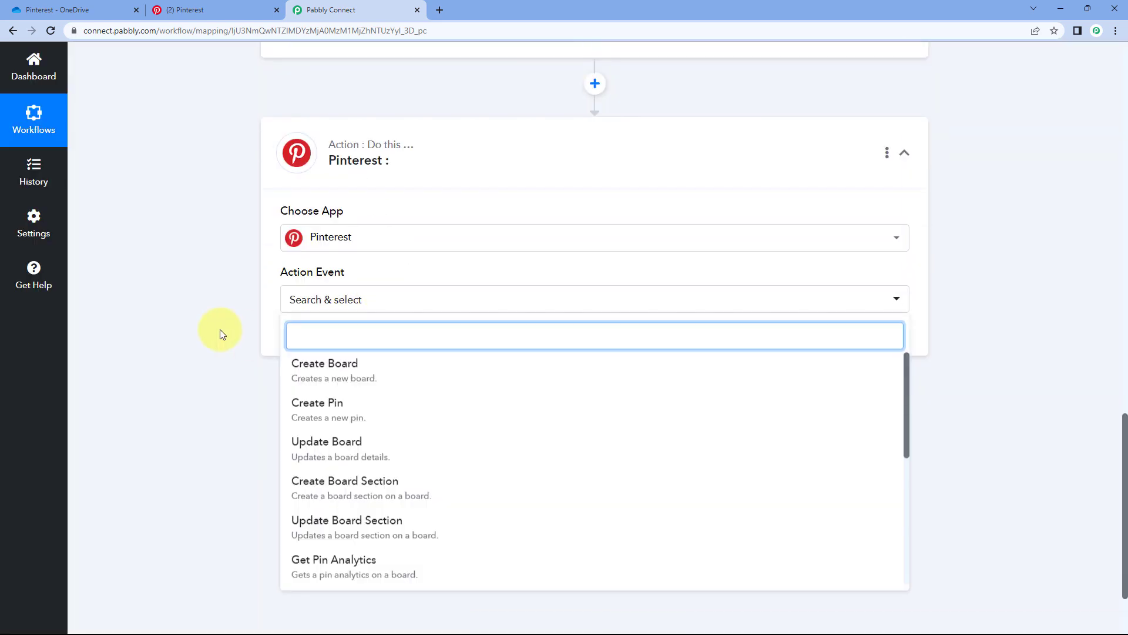
{"action": "scroll", "coordinate": [188, 297], "scroll_direction": "down", "scroll_amount": 2}
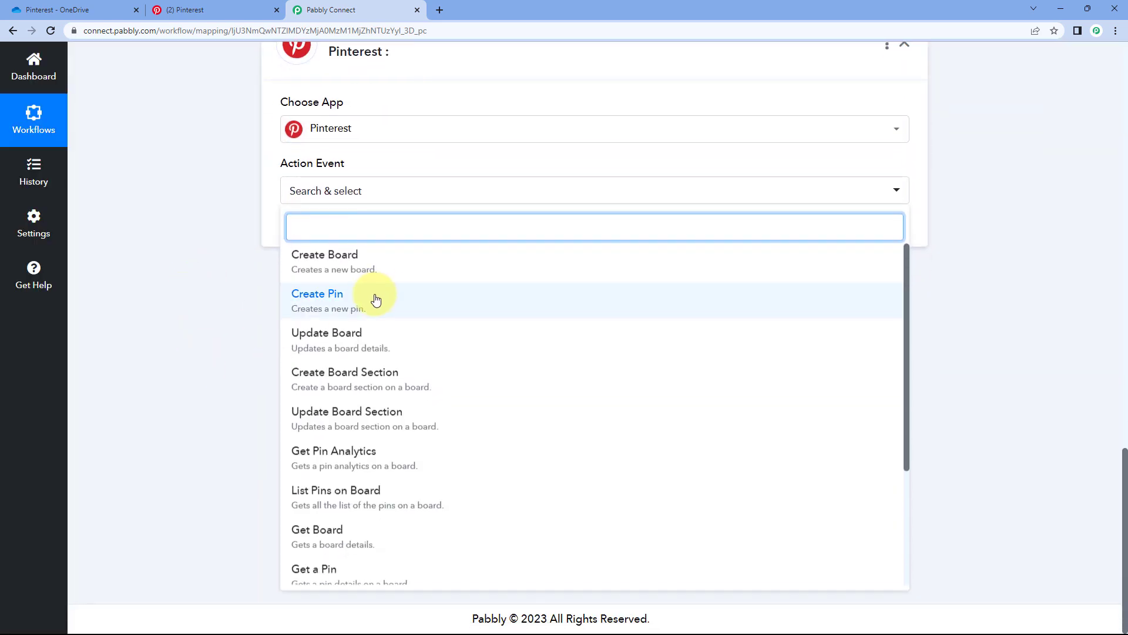
{"action": "left_click", "coordinate": [372, 297]}
Add a new Pinterest connection for the action and give Pabbly Connect access to the account.
{"action": "left_click", "coordinate": [320, 233]}
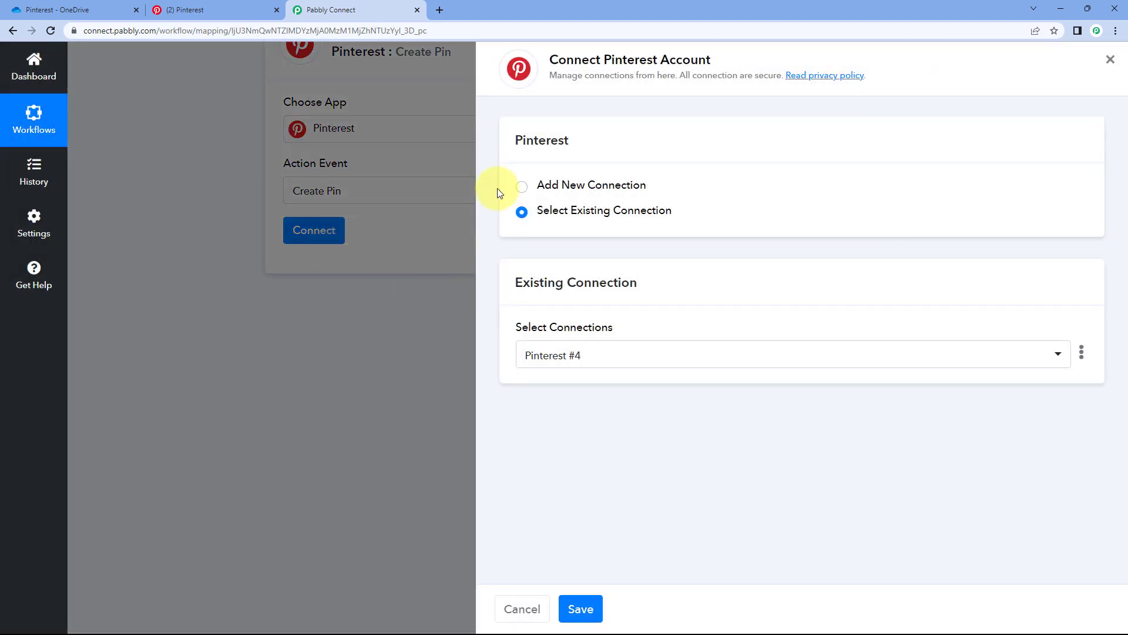
{"action": "left_click", "coordinate": [521, 186]}
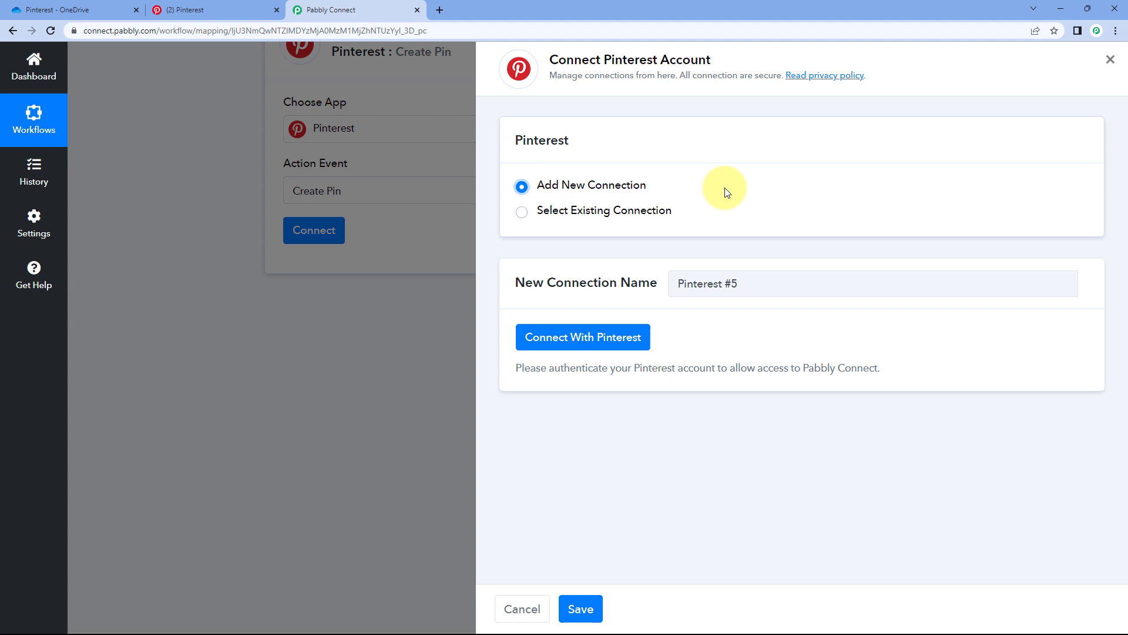
{"action": "left_click", "coordinate": [593, 340]}
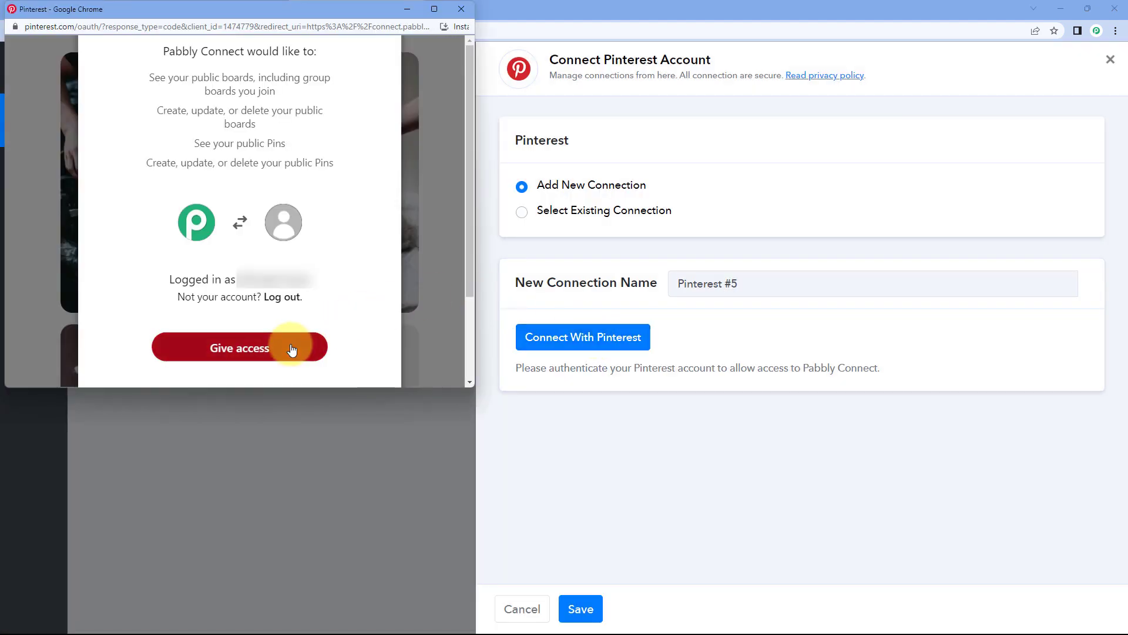
{"action": "left_click", "coordinate": [292, 350]}
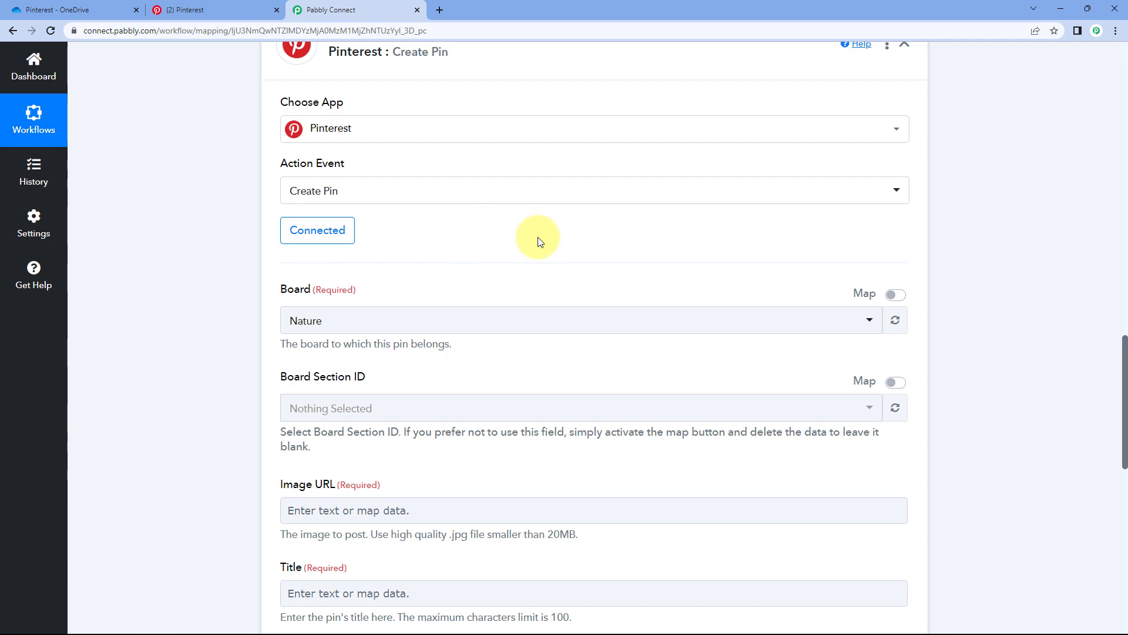
Check the Nature board and its existing pins in Pinterest, and return to the Pabbly Connect workflow.
{"action": "left_click", "coordinate": [226, 9]}
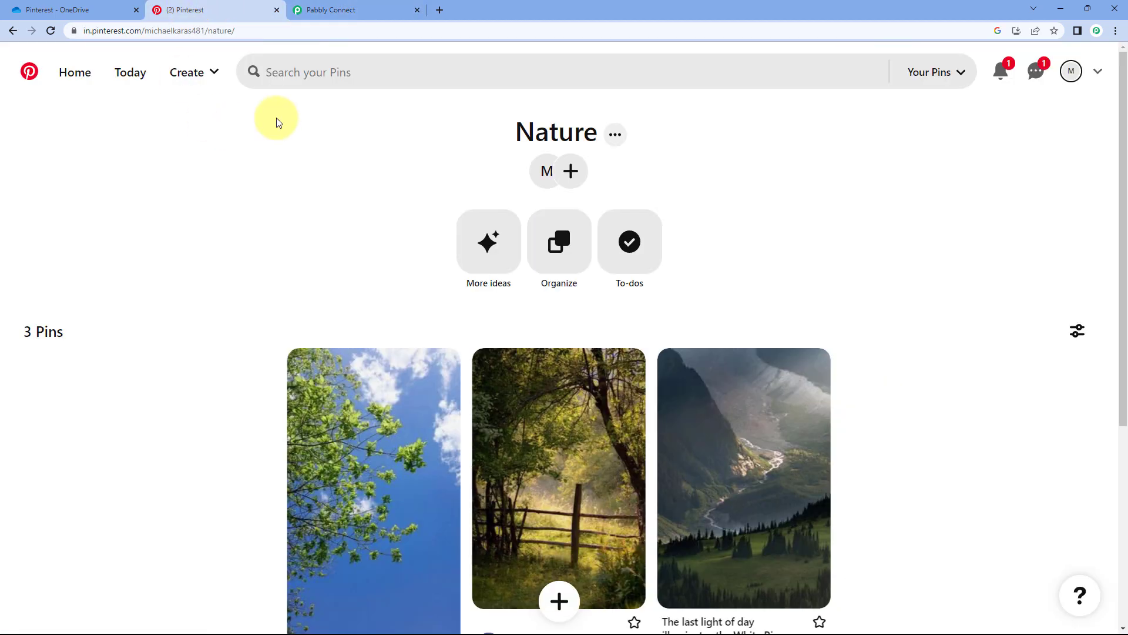
{"action": "scroll", "coordinate": [246, 224], "scroll_direction": "down", "scroll_amount": 2}
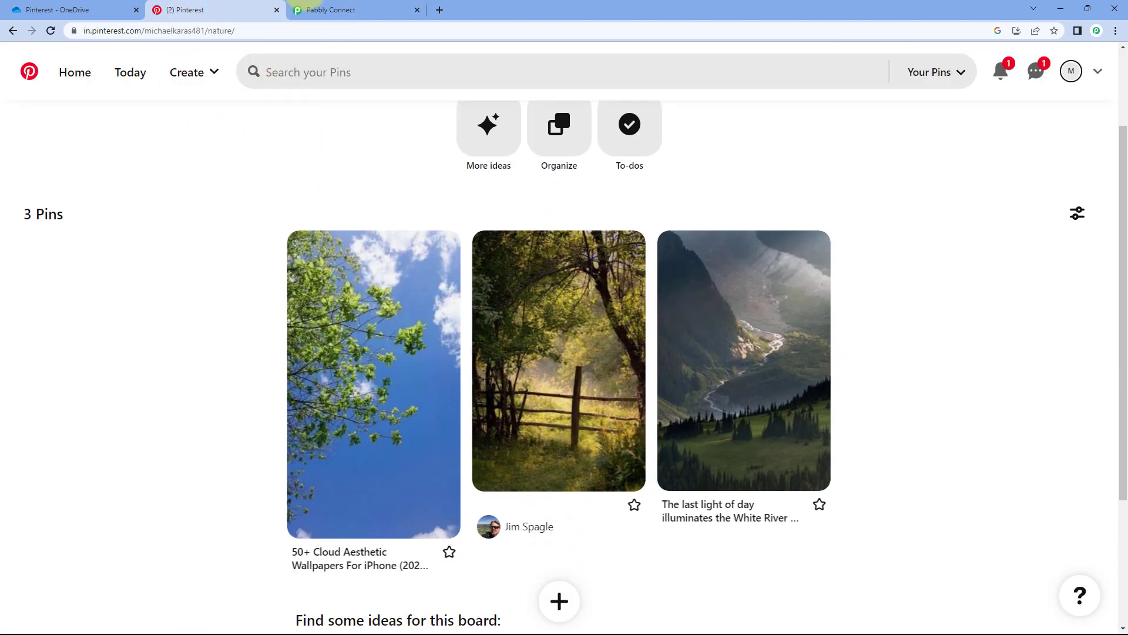
{"action": "left_click", "coordinate": [312, 9]}
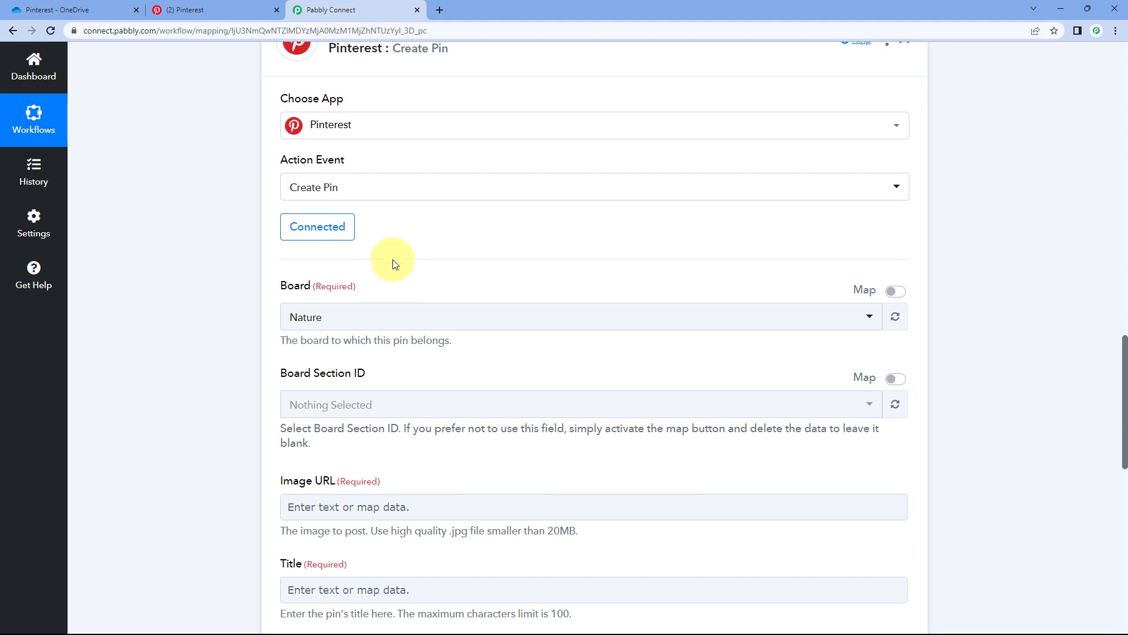
Check the boards saved on the Pinterest profile, and select Nature as the board for the pin in the Pabbly Connect workflow.
{"action": "scroll", "coordinate": [239, 247], "scroll_direction": "down", "scroll_amount": 3}
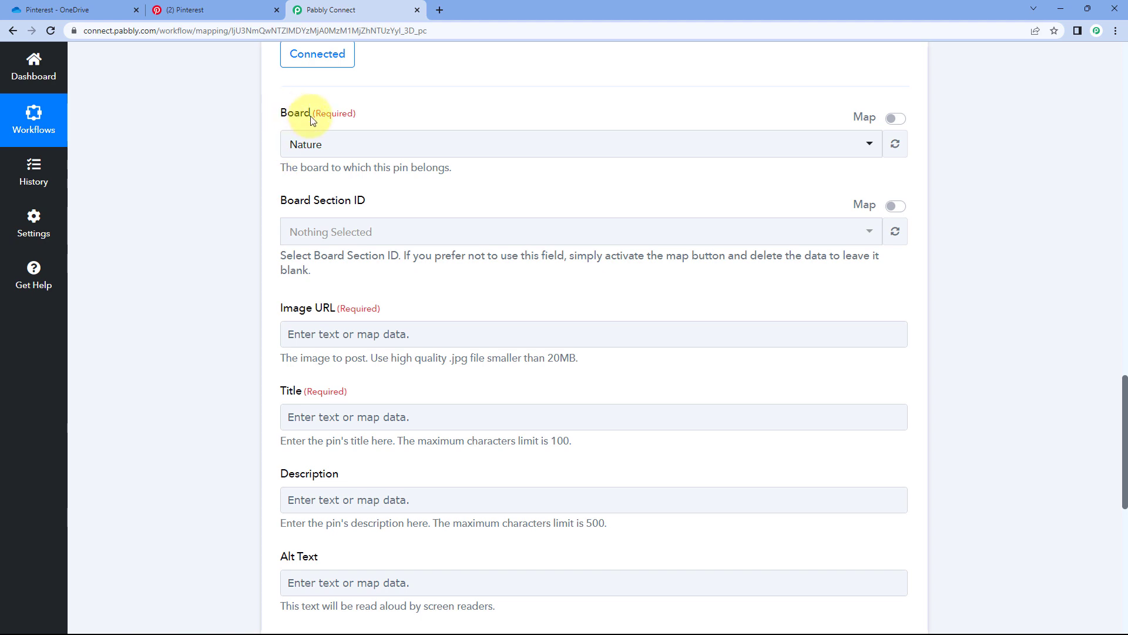
{"action": "left_click", "coordinate": [336, 146]}
{"action": "left_click", "coordinate": [213, 157]}
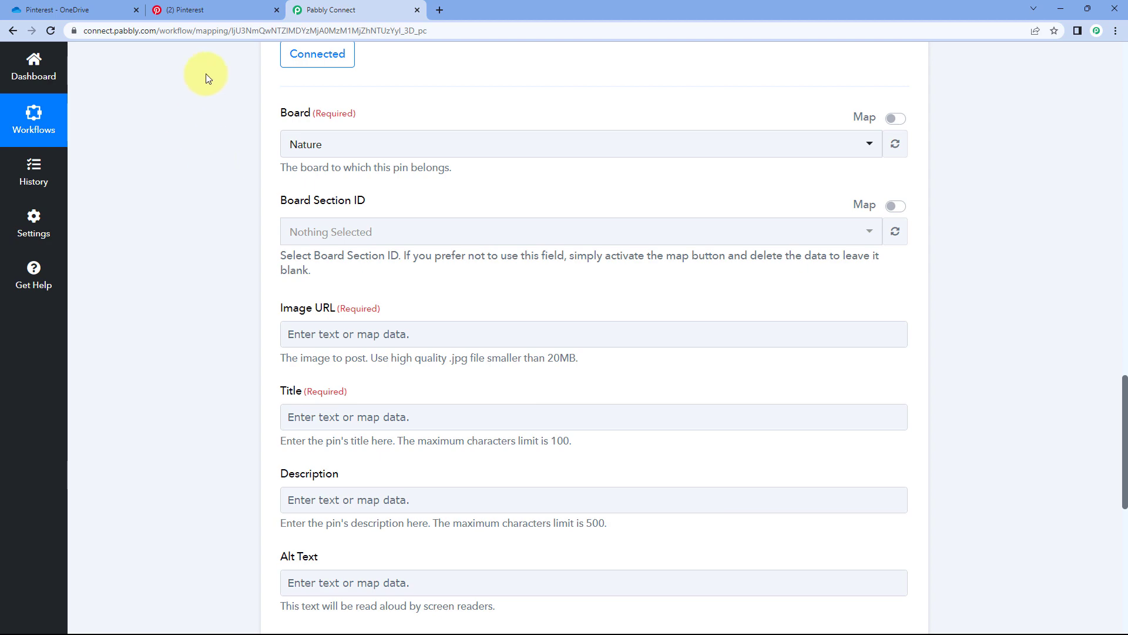
{"action": "left_click", "coordinate": [207, 10]}
{"action": "scroll", "coordinate": [499, 223], "scroll_direction": "up", "scroll_amount": 2}
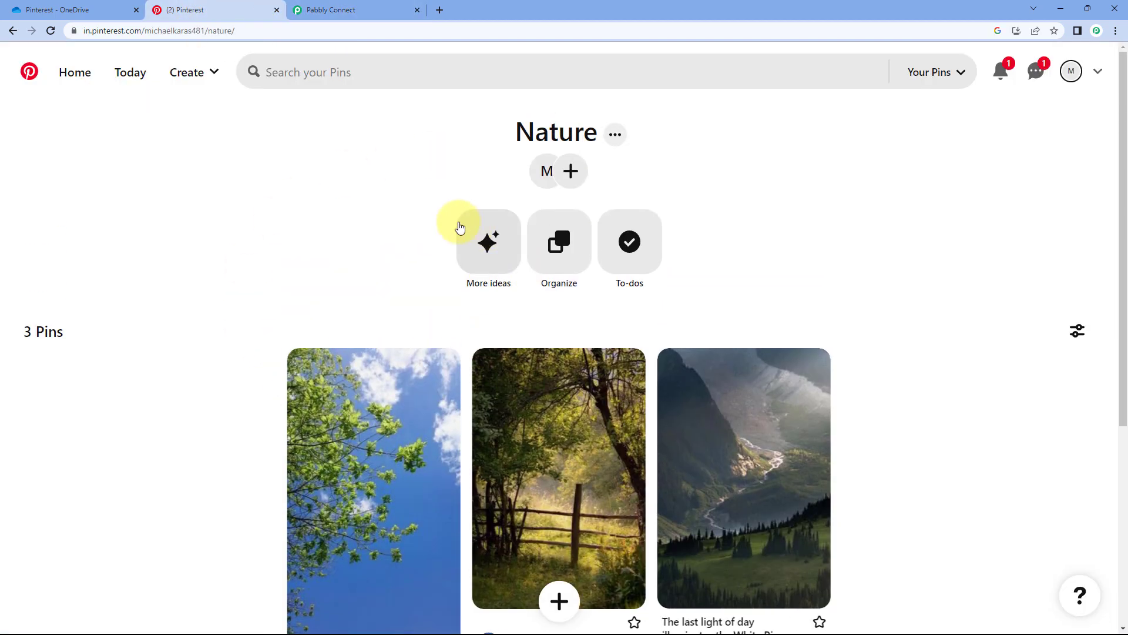
{"action": "scroll", "coordinate": [293, 253], "scroll_direction": "down", "scroll_amount": 3}
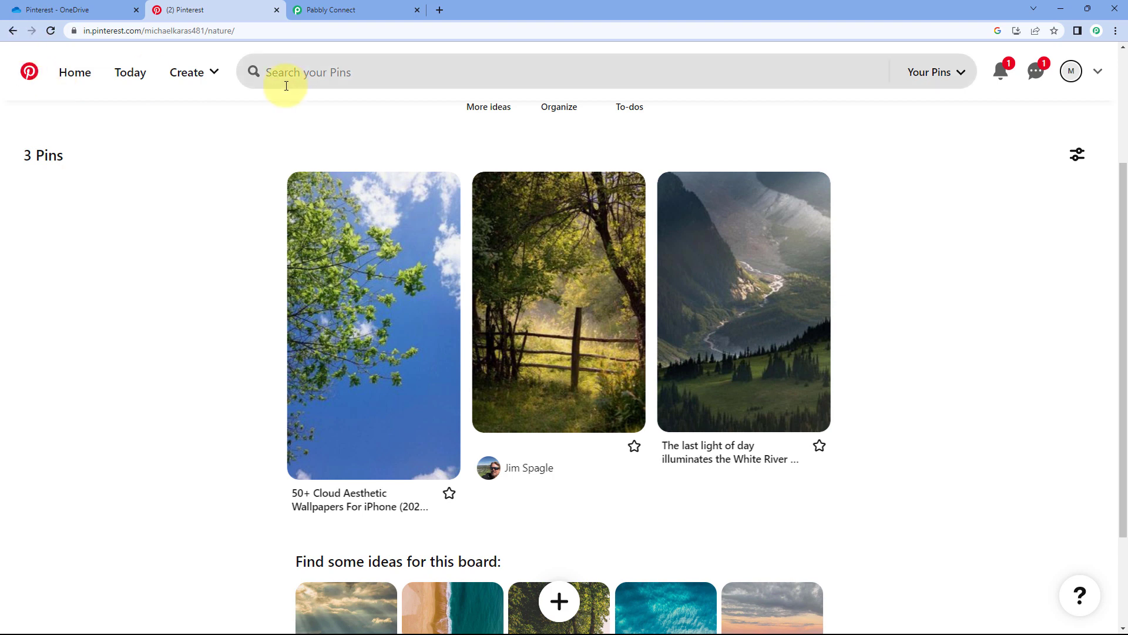
{"action": "left_click", "coordinate": [1071, 71]}
{"action": "scroll", "coordinate": [566, 351], "scroll_direction": "down", "scroll_amount": 1}
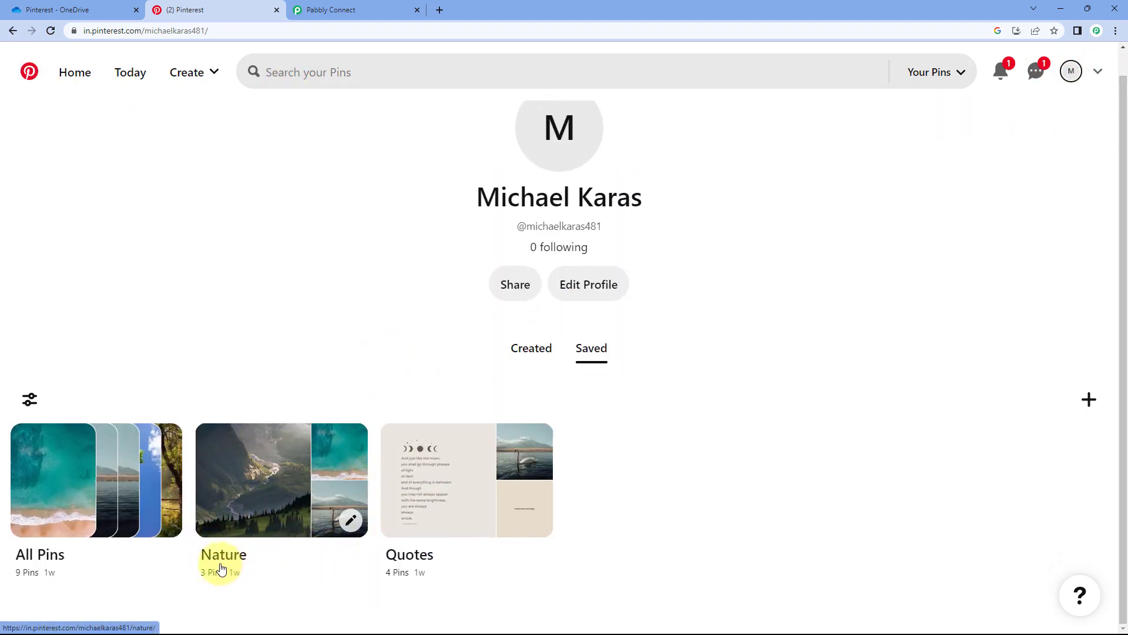
{"action": "left_click", "coordinate": [347, 9]}
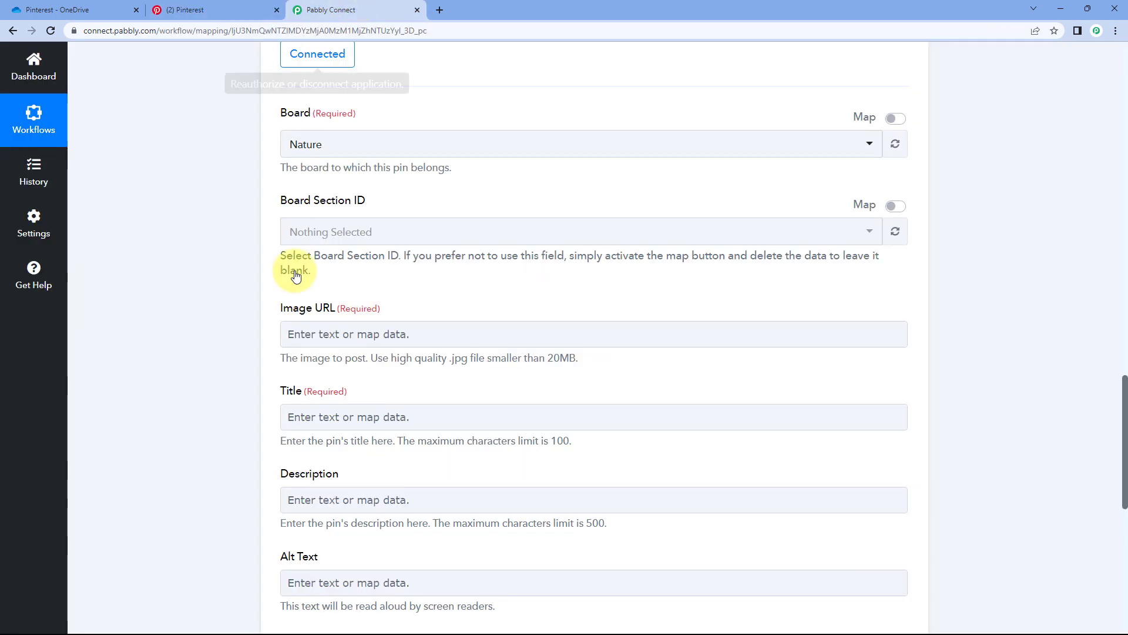
{"action": "left_click", "coordinate": [403, 152]}
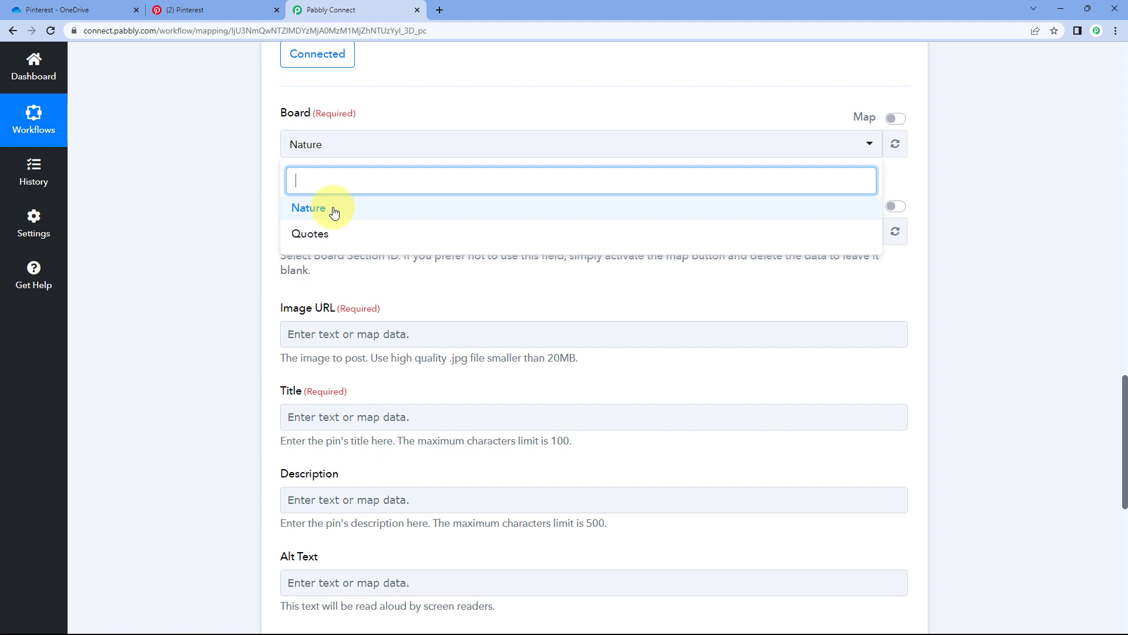
{"action": "left_click", "coordinate": [334, 211]}
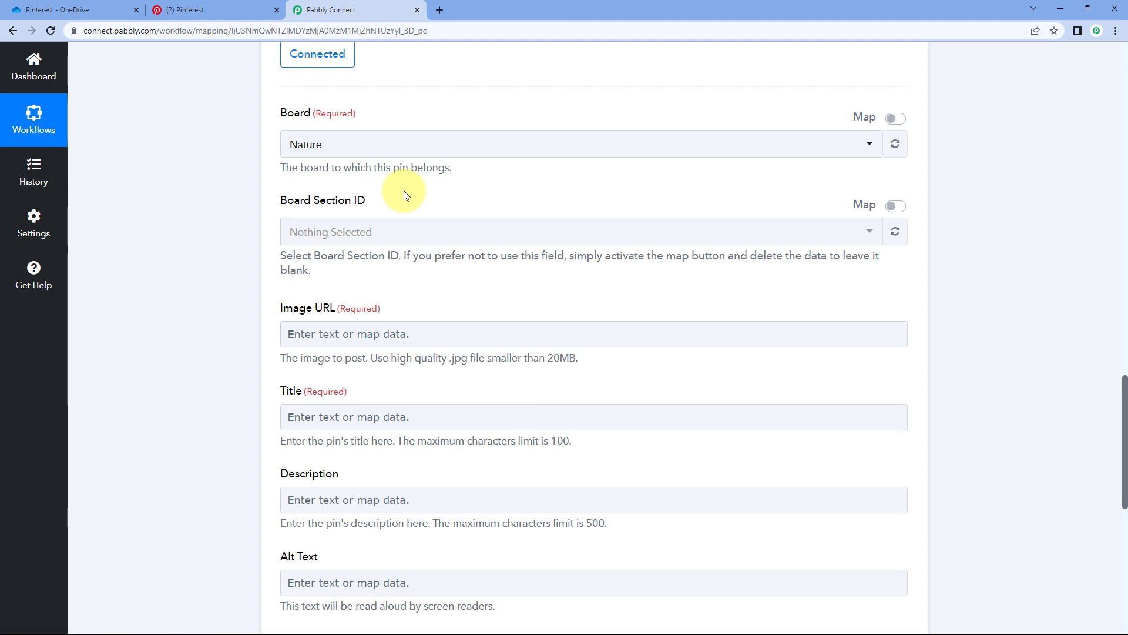
Look over the Nature board in Pinterest, and enable mapping for Board Section ID in Pabbly Connect, leaving the field blank.
{"action": "scroll", "coordinate": [288, 170], "scroll_direction": "down", "scroll_amount": 1}
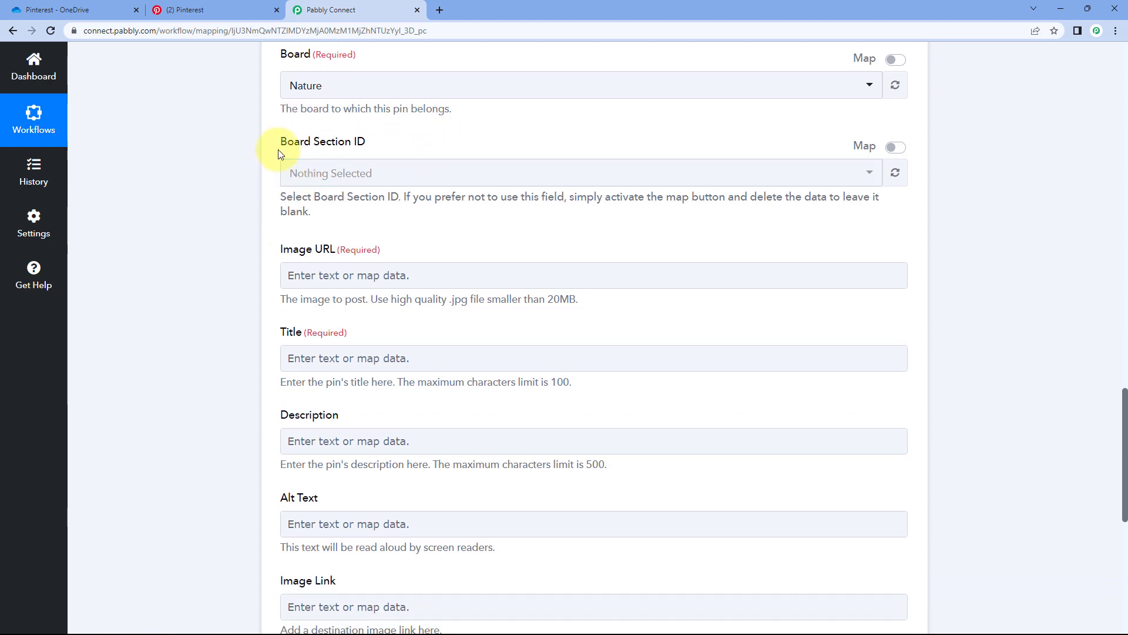
{"action": "left_click", "coordinate": [253, 10]}
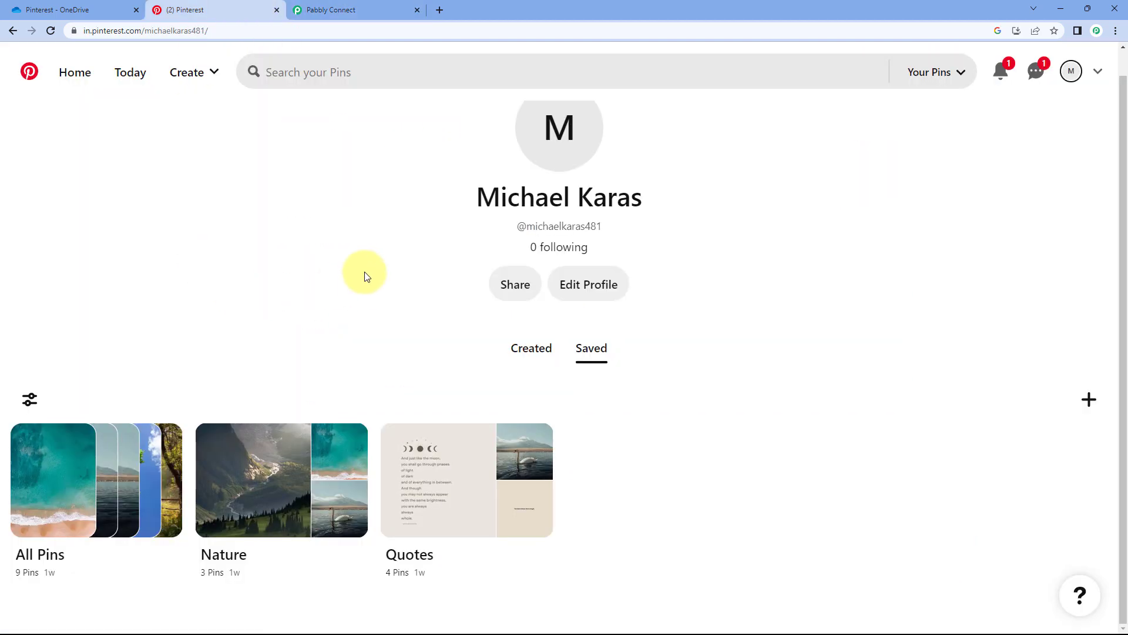
{"action": "left_click", "coordinate": [283, 454]}
{"action": "scroll", "coordinate": [232, 197], "scroll_direction": "down", "scroll_amount": 2}
{"action": "left_click", "coordinate": [347, 7]}
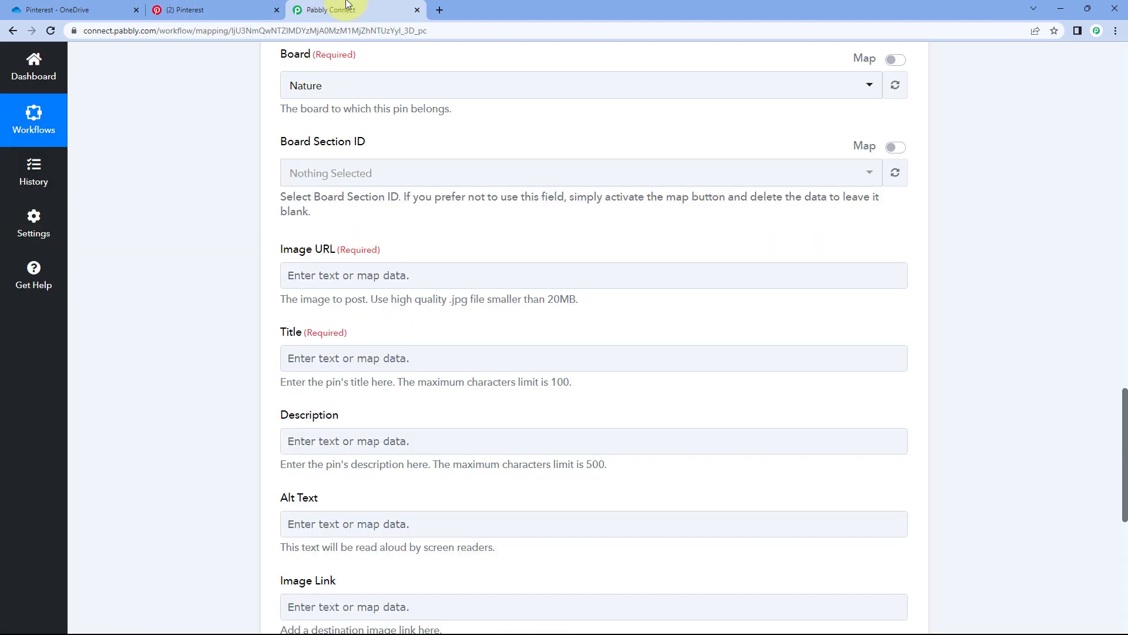
{"action": "left_click", "coordinate": [895, 147]}
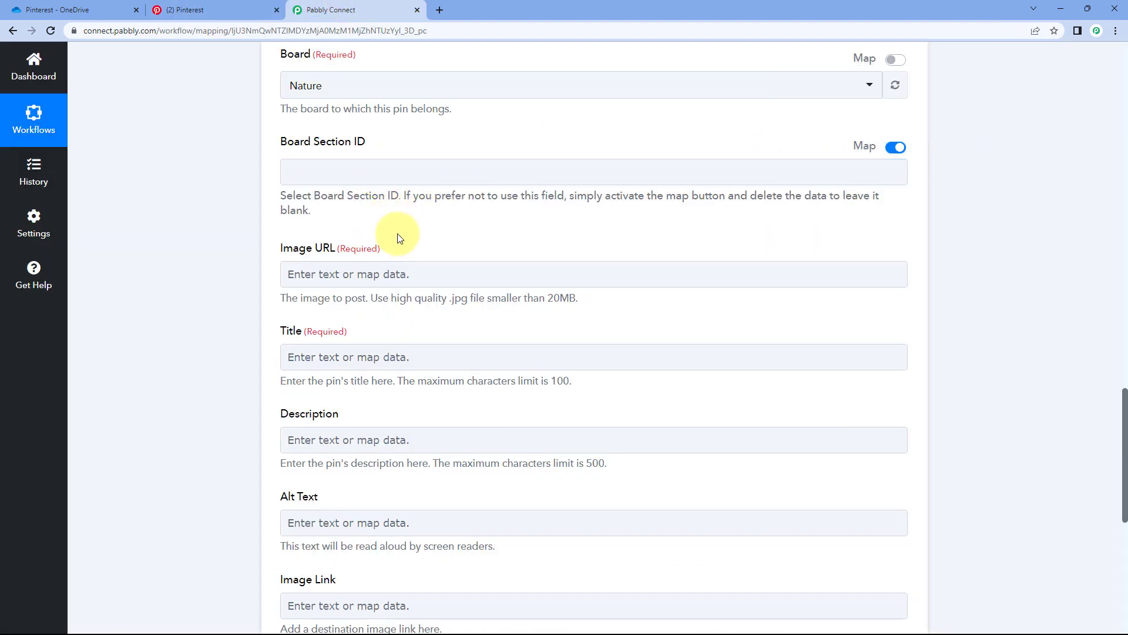
Examine the full Microsoft.graph.downloadUrl value in the OneDrive trigger's received response.
{"action": "scroll", "coordinate": [399, 237], "scroll_direction": "down", "scroll_amount": 2}
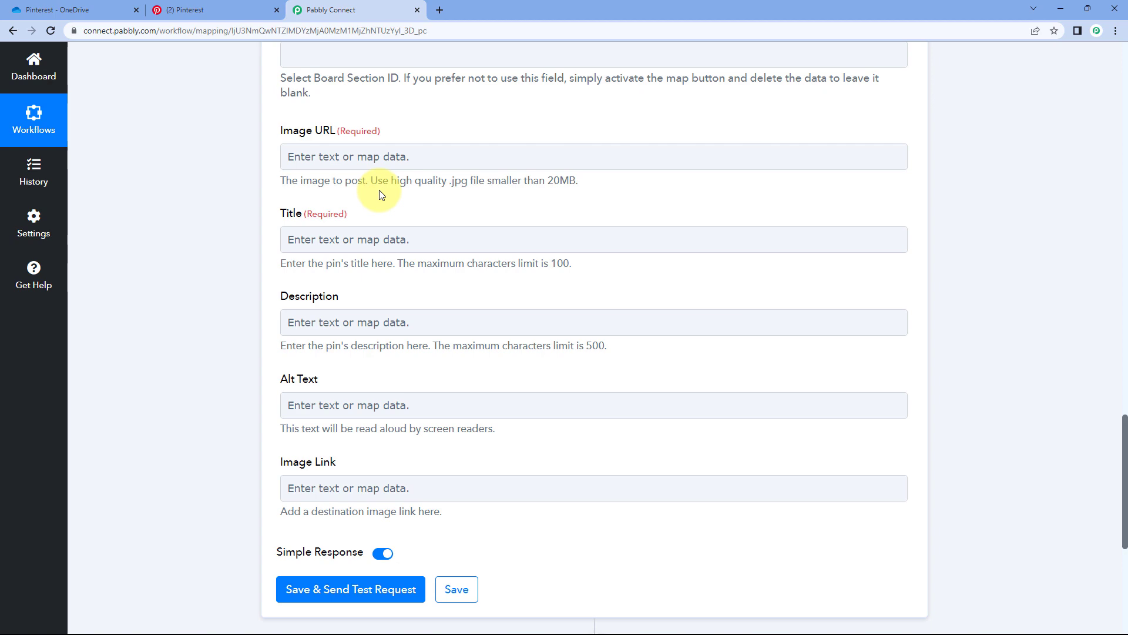
{"action": "scroll", "coordinate": [379, 195], "scroll_direction": "up", "scroll_amount": 12}
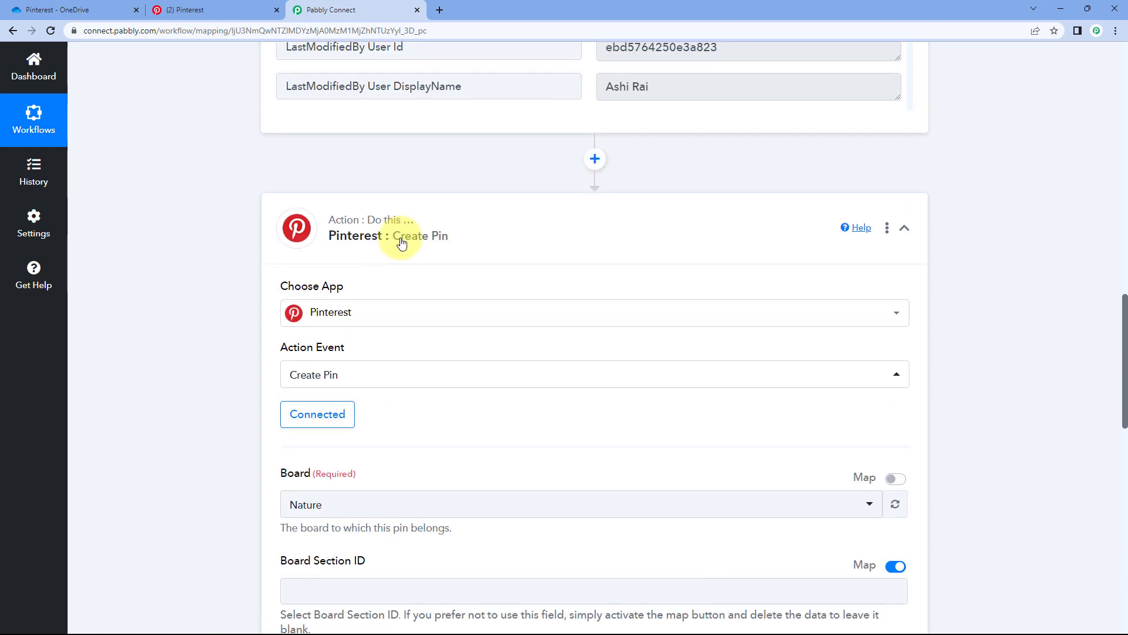
{"action": "scroll", "coordinate": [249, 306], "scroll_direction": "up", "scroll_amount": 3}
{"action": "scroll", "coordinate": [576, 329], "scroll_direction": "down", "scroll_amount": 3}
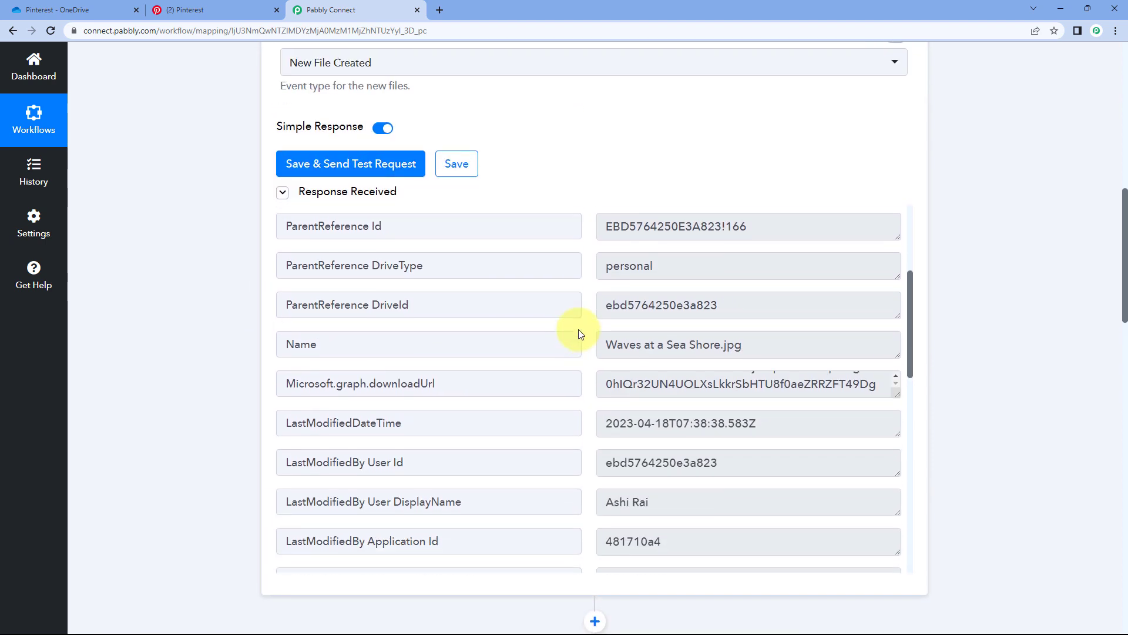
{"action": "scroll", "coordinate": [605, 291], "scroll_direction": "up", "scroll_amount": 1}
{"action": "left_click_drag", "start_coordinate": [606, 312], "coordinate": [819, 312]}
{"action": "left_click_drag", "start_coordinate": [897, 333], "coordinate": [885, 470]}
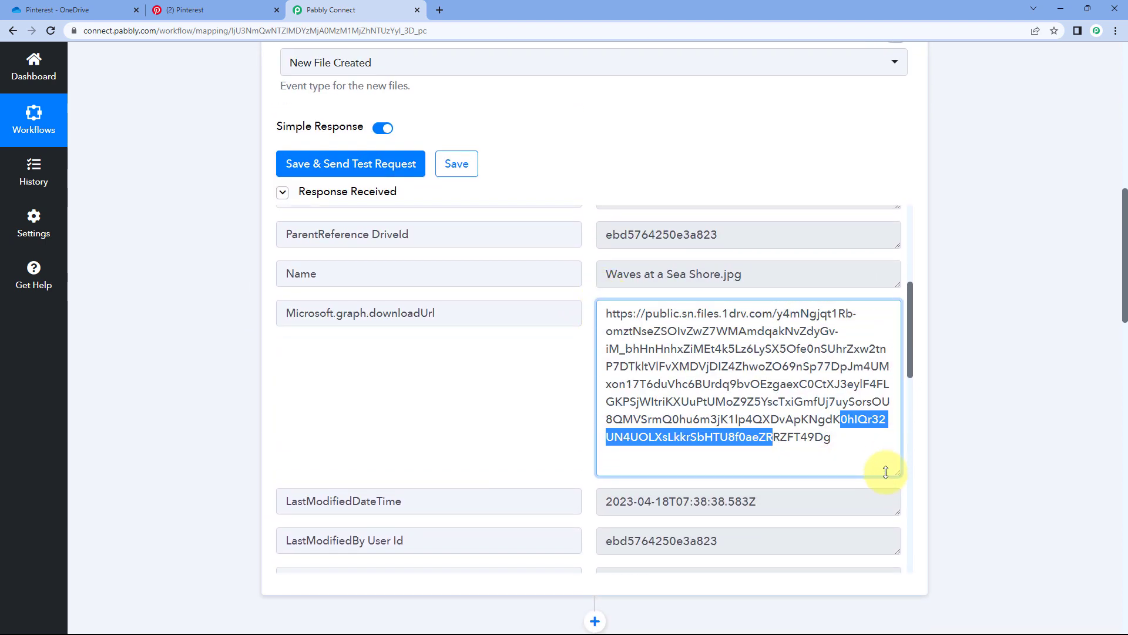
{"action": "left_click_drag", "start_coordinate": [849, 435], "coordinate": [793, 419]}
{"action": "key", "text": "ctrl+a"}
{"action": "left_click", "coordinate": [584, 353]}
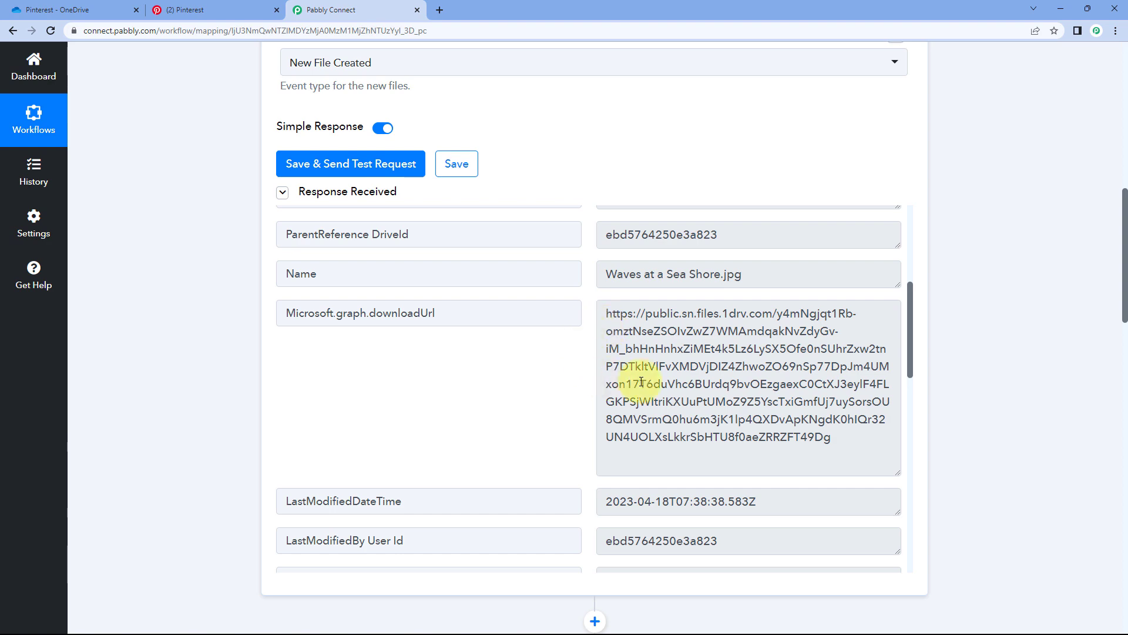
Map the pin's Image URL to Microsoft.graph.downloadUrl from the Microsoft OneDrive New File step.
{"action": "scroll", "coordinate": [218, 338], "scroll_direction": "down", "scroll_amount": 10}
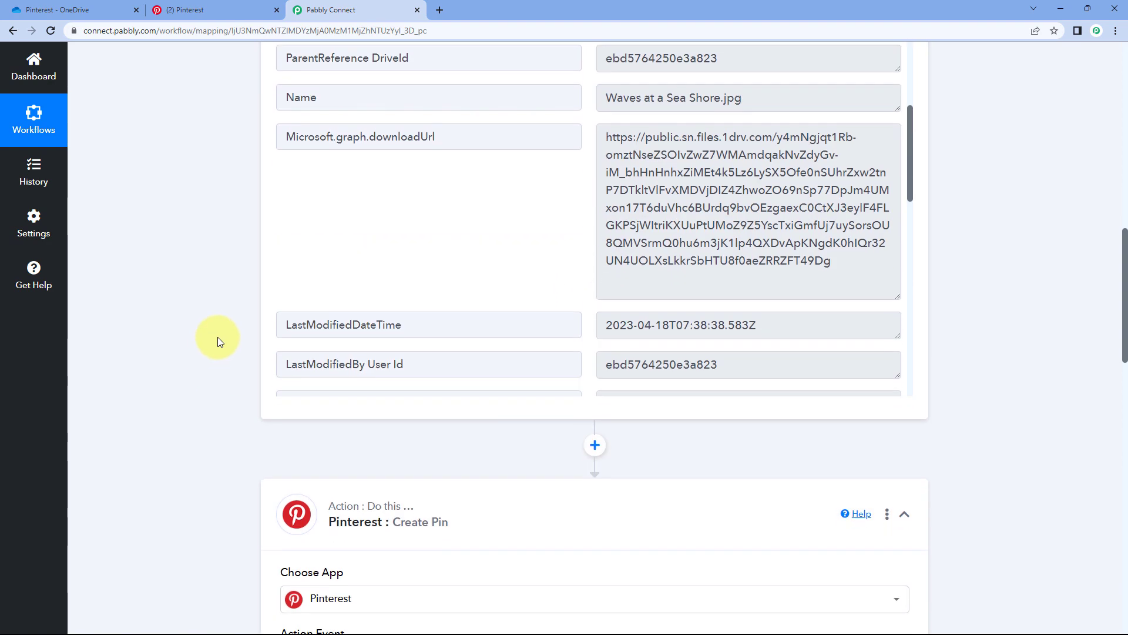
{"action": "scroll", "coordinate": [218, 336], "scroll_direction": "down", "scroll_amount": 4}
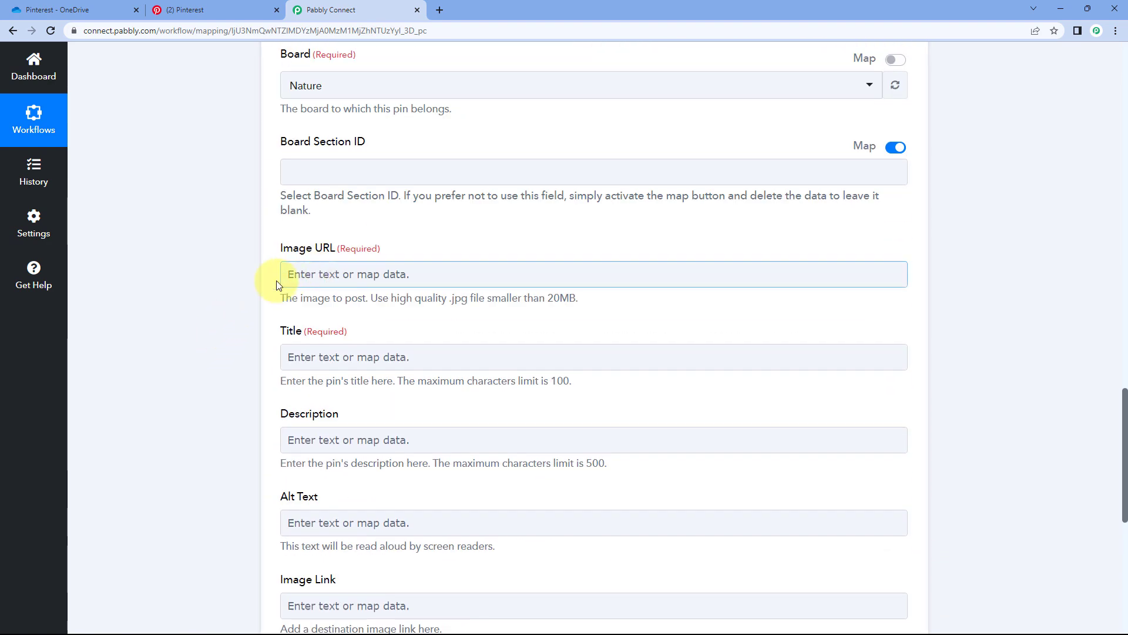
{"action": "left_click", "coordinate": [304, 274]}
{"action": "scroll", "coordinate": [305, 274], "scroll_direction": "down", "scroll_amount": 1}
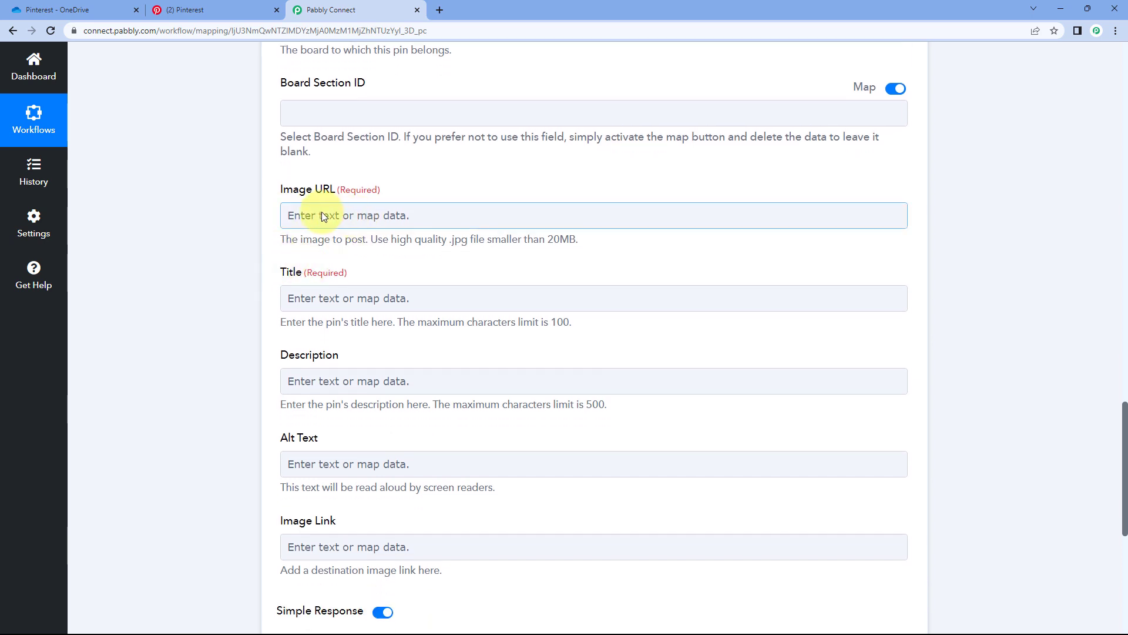
{"action": "left_click", "coordinate": [318, 215]}
{"action": "scroll", "coordinate": [230, 236], "scroll_direction": "down", "scroll_amount": 1}
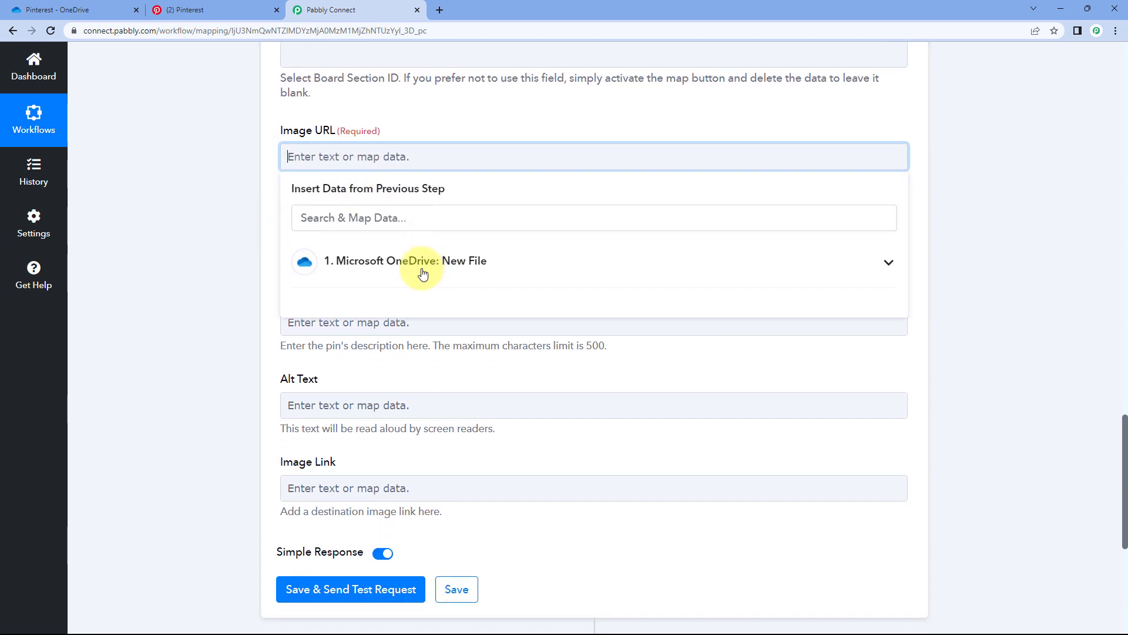
{"action": "left_click", "coordinate": [511, 258]}
{"action": "scroll", "coordinate": [245, 252], "scroll_direction": "down", "scroll_amount": 1}
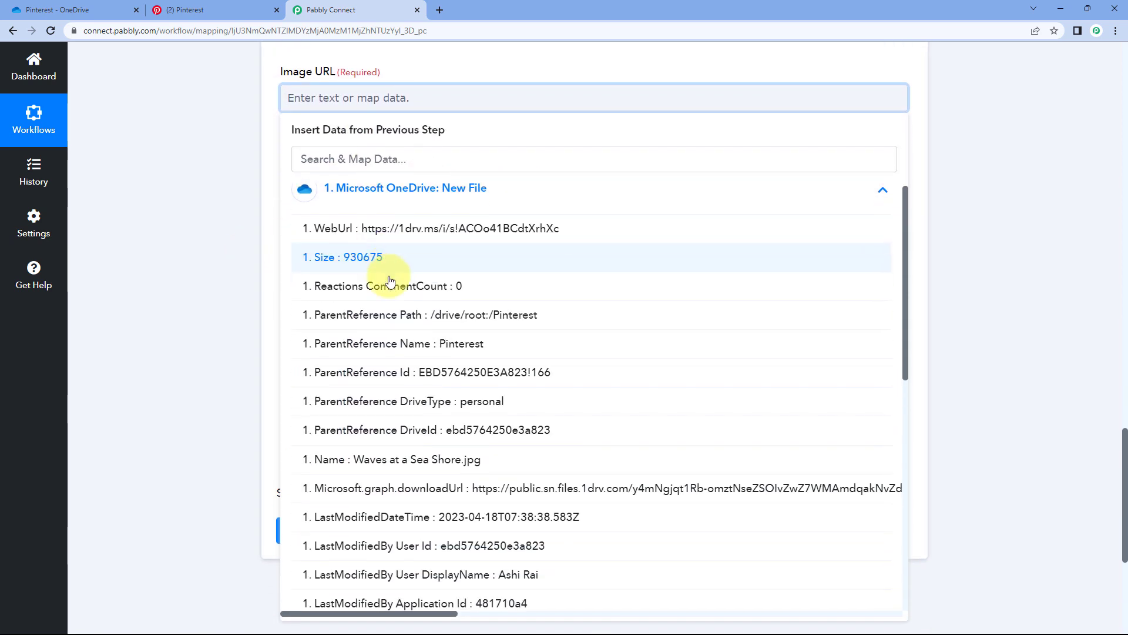
{"action": "scroll", "coordinate": [413, 360], "scroll_direction": "down", "scroll_amount": 2}
{"action": "left_click", "coordinate": [433, 388]}
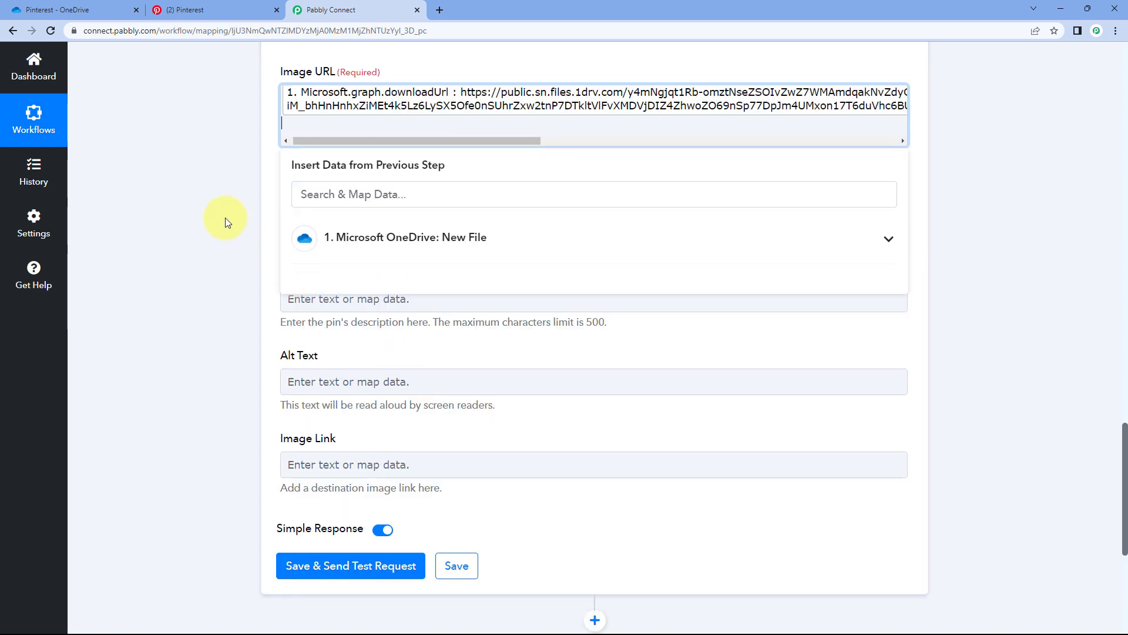
{"action": "left_click", "coordinate": [361, 73]}
{"action": "left_click", "coordinate": [323, 119]}
{"action": "left_click", "coordinate": [390, 68]}
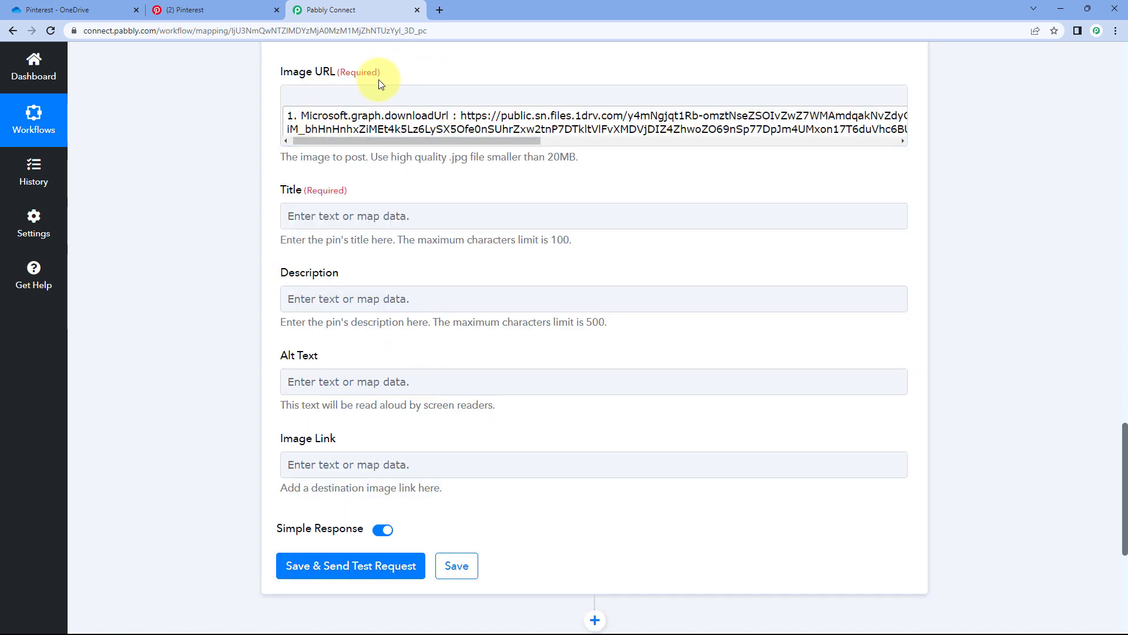
{"action": "left_click", "coordinate": [435, 116]}
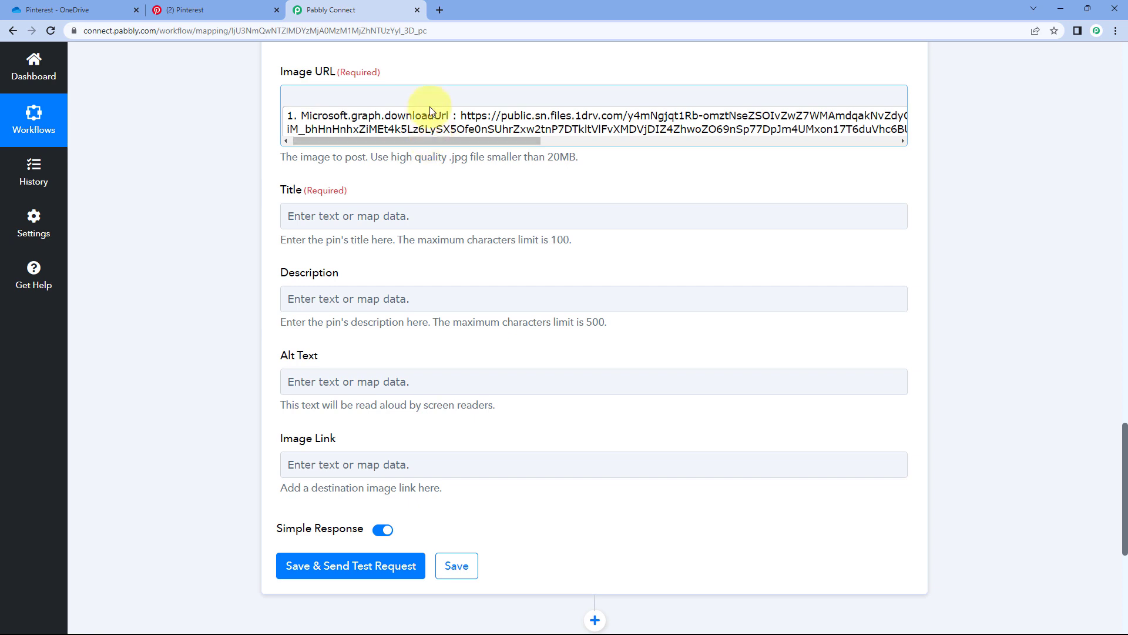
{"action": "left_click", "coordinate": [423, 96]}
{"action": "left_click", "coordinate": [213, 117]}
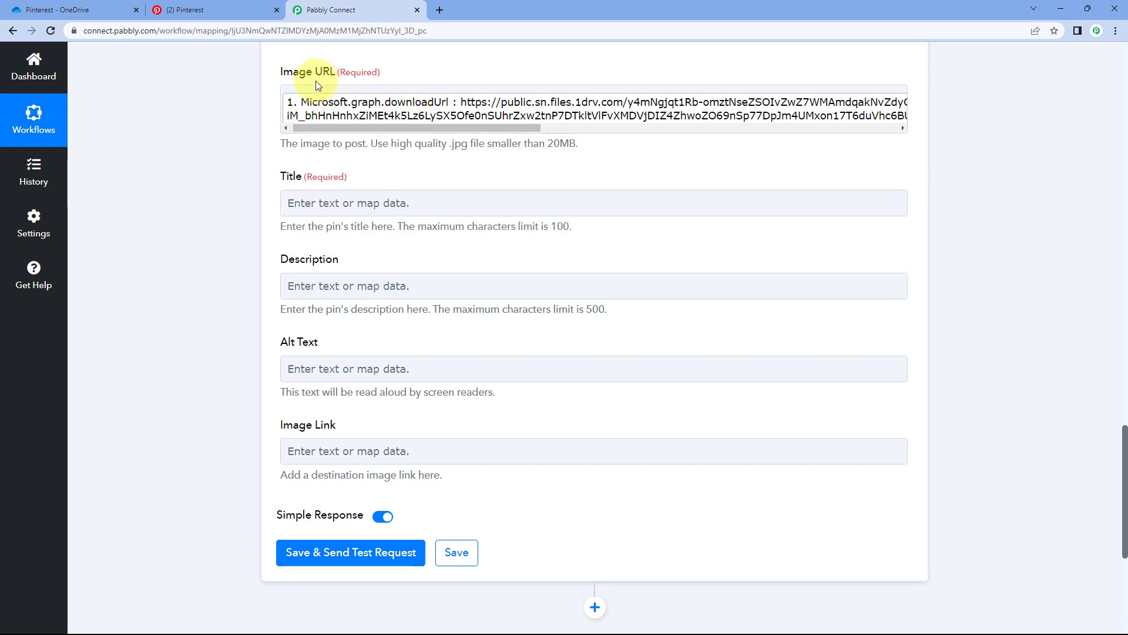
Examine the Name value in the OneDrive response, distinguishing the file's title from its .jpg extension for use as the pin title.
{"action": "scroll", "coordinate": [264, 100], "scroll_direction": "down", "scroll_amount": 1}
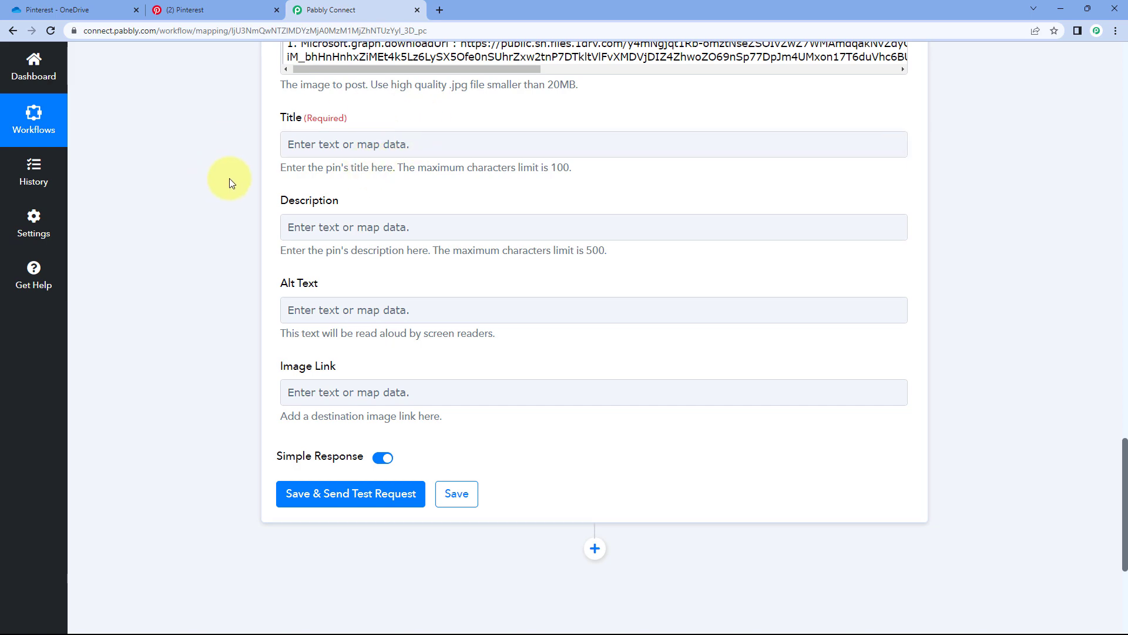
{"action": "scroll", "coordinate": [227, 158], "scroll_direction": "up", "scroll_amount": 1}
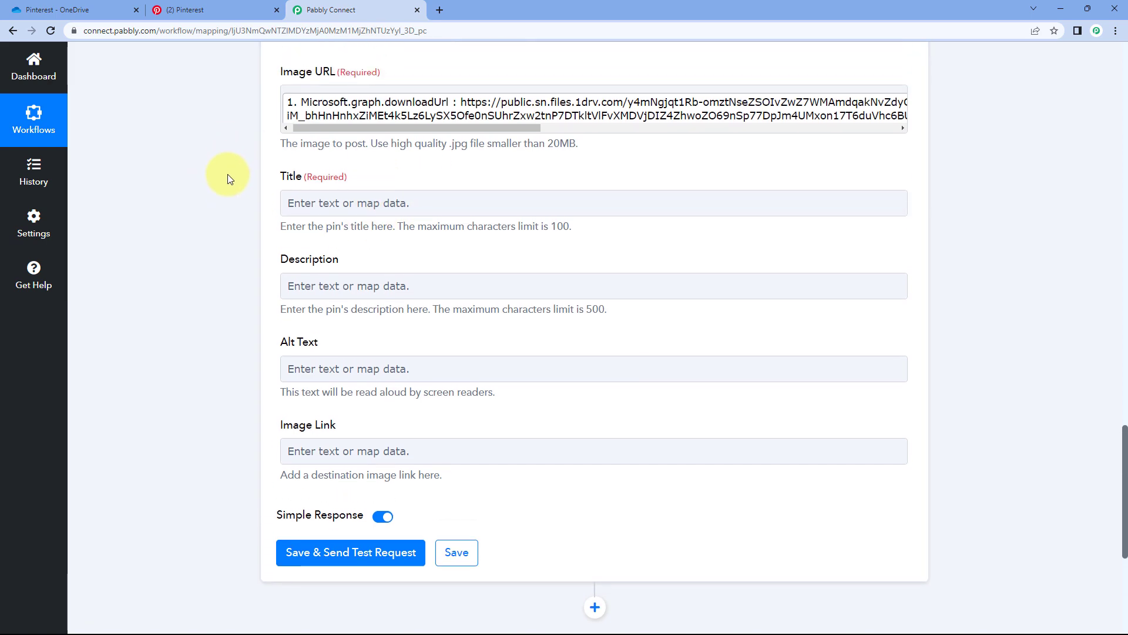
{"action": "scroll", "coordinate": [228, 174], "scroll_direction": "up", "scroll_amount": 15}
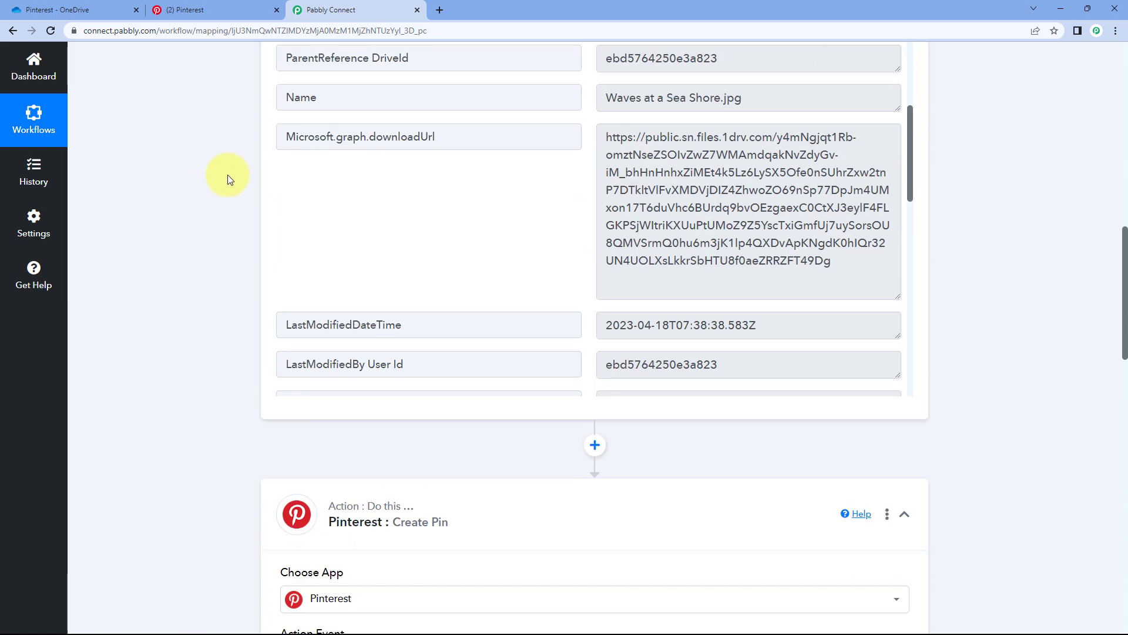
{"action": "scroll", "coordinate": [494, 297], "scroll_direction": "up", "scroll_amount": 5}
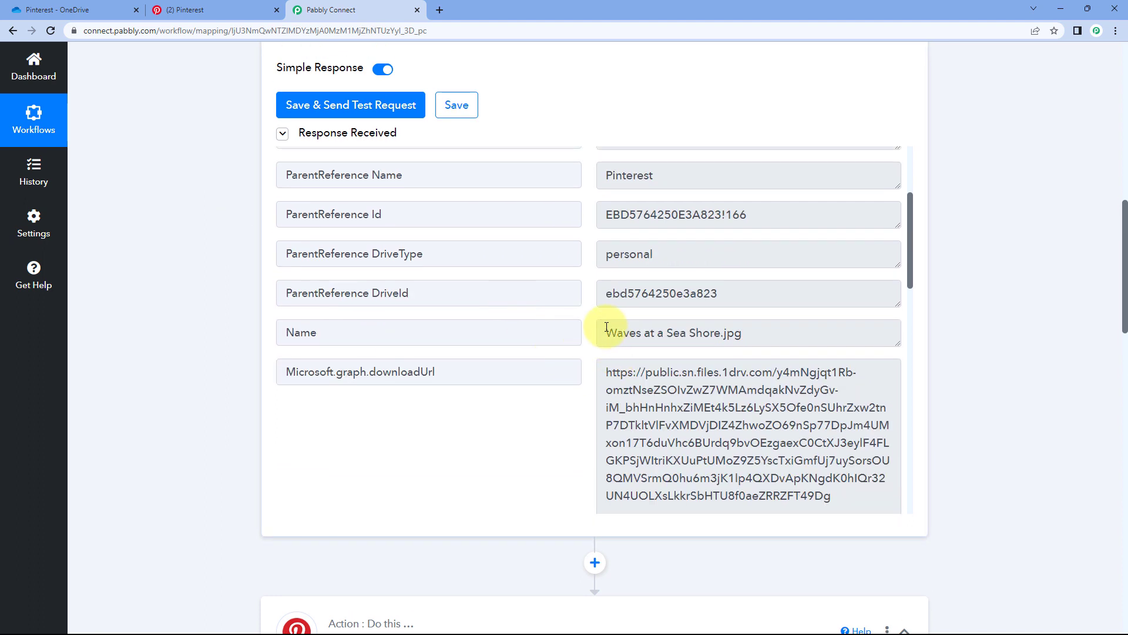
{"action": "left_click_drag", "start_coordinate": [606, 332], "coordinate": [722, 333]}
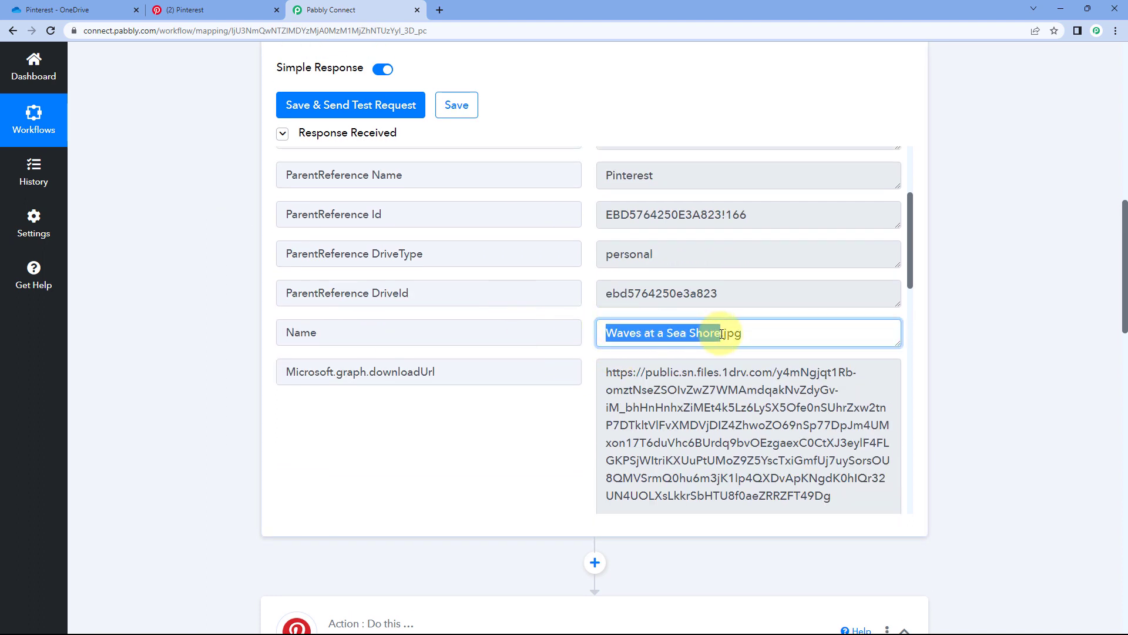
{"action": "left_click", "coordinate": [765, 333]}
{"action": "scroll", "coordinate": [766, 333], "scroll_direction": "up", "scroll_amount": 1}
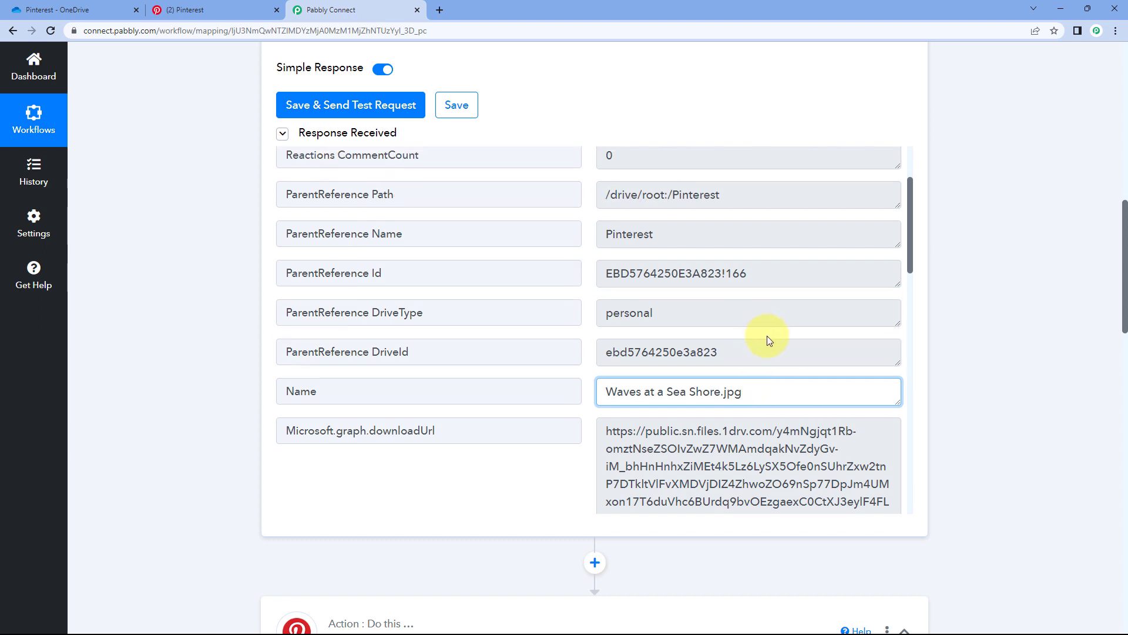
{"action": "scroll", "coordinate": [768, 335], "scroll_direction": "down", "scroll_amount": 1}
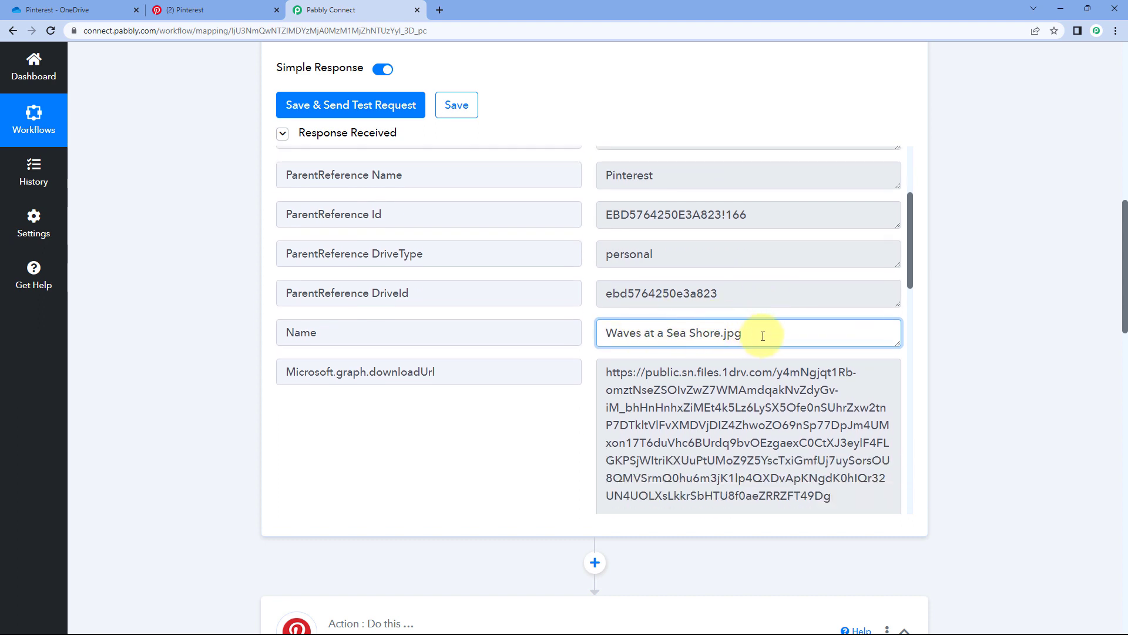
{"action": "left_click_drag", "start_coordinate": [752, 333], "coordinate": [722, 334]}
{"action": "left_click", "coordinate": [721, 333]}
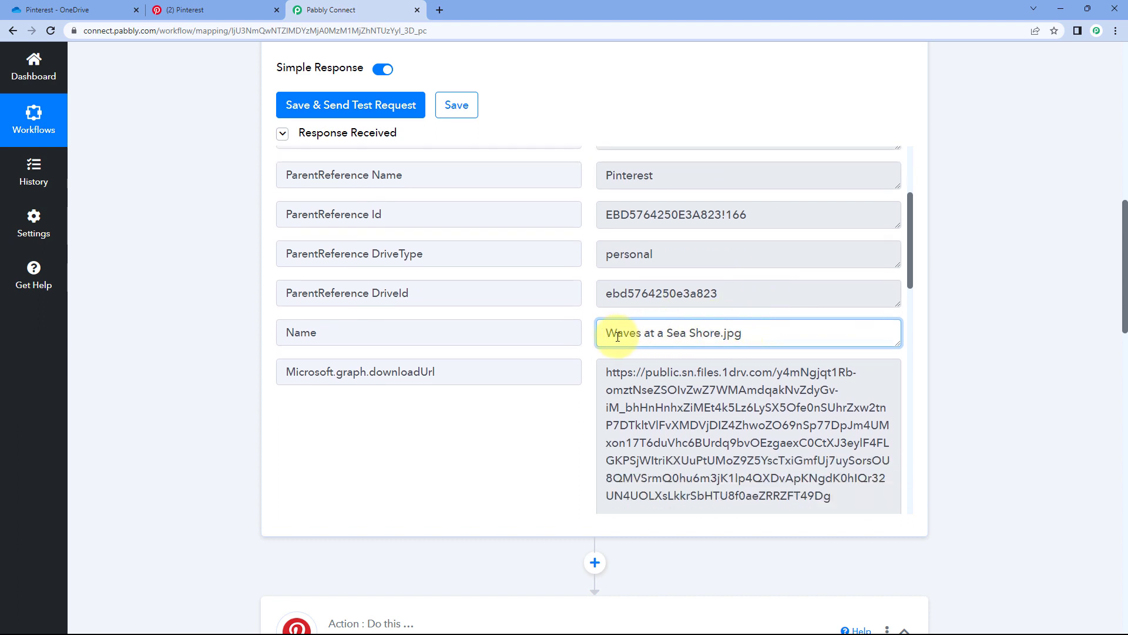
{"action": "left_click_drag", "start_coordinate": [606, 335], "coordinate": [711, 336]}
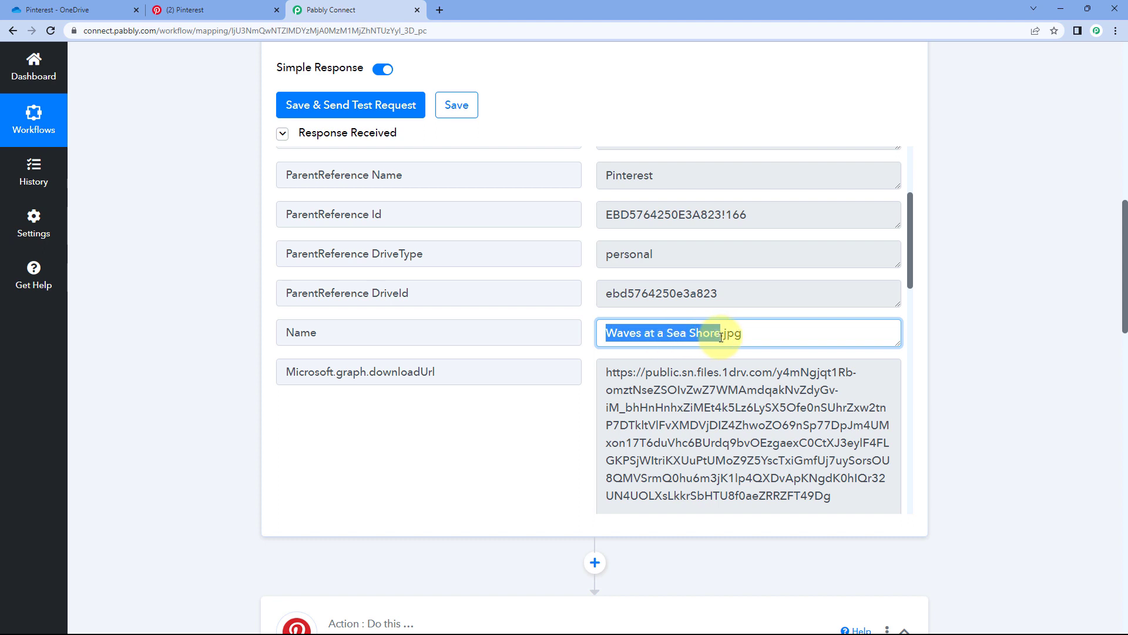
Examine the .jpg extension at the end of the Name value in the OneDrive response, which the pin title should not include.
{"action": "left_click_drag", "start_coordinate": [754, 333], "coordinate": [724, 335]}
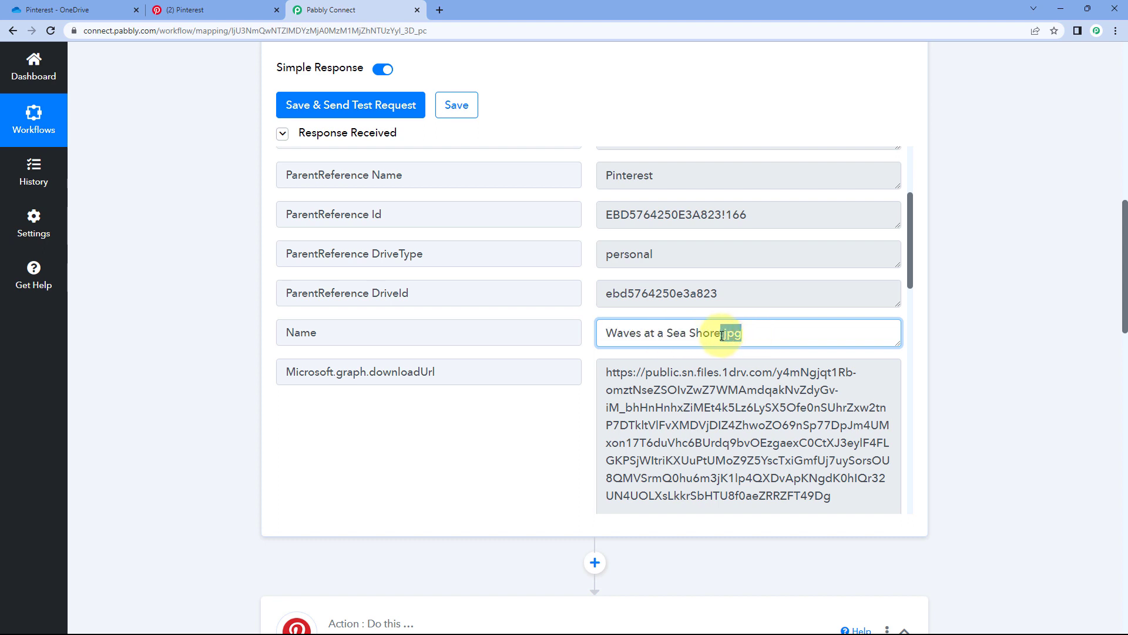
{"action": "left_click", "coordinate": [584, 307]}
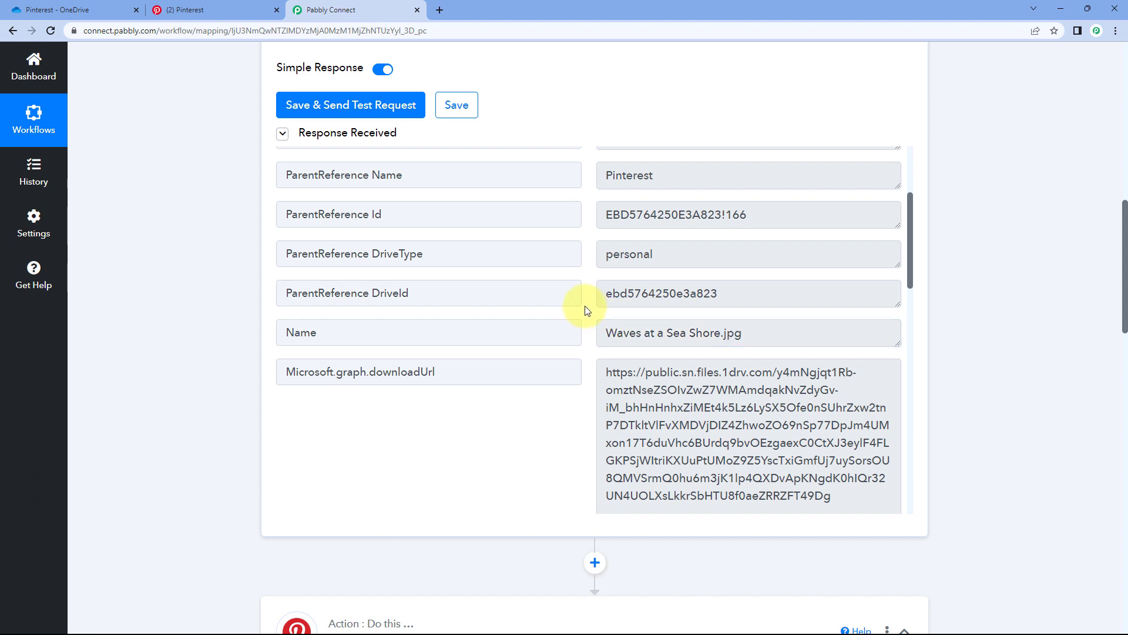
{"action": "scroll", "coordinate": [584, 306], "scroll_direction": "down", "scroll_amount": 1}
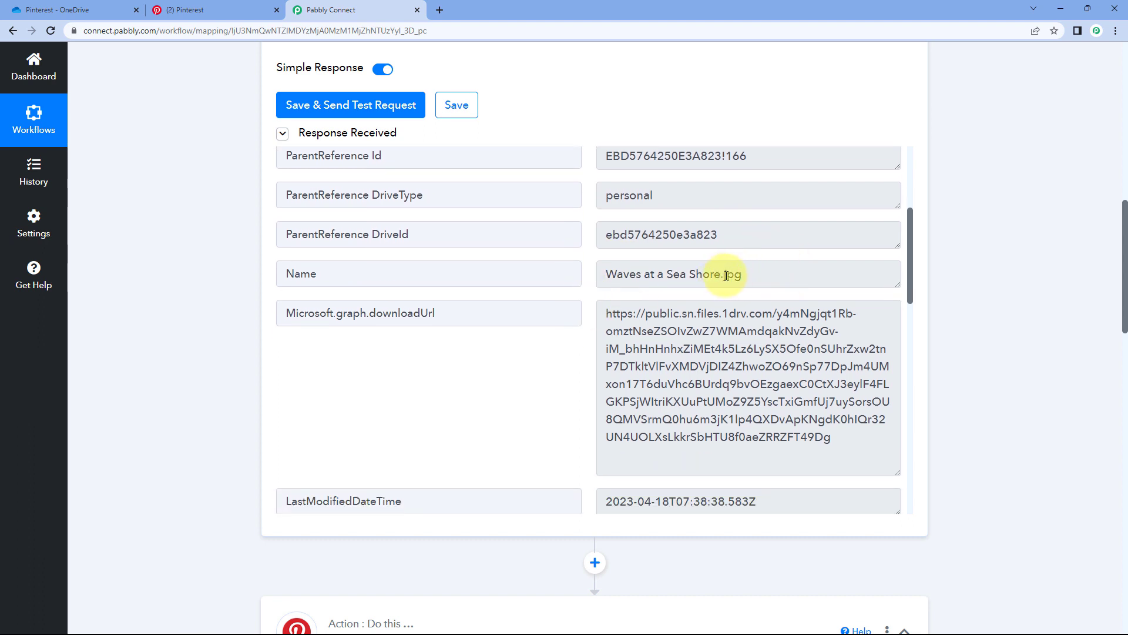
{"action": "left_click_drag", "start_coordinate": [725, 276], "coordinate": [752, 275]}
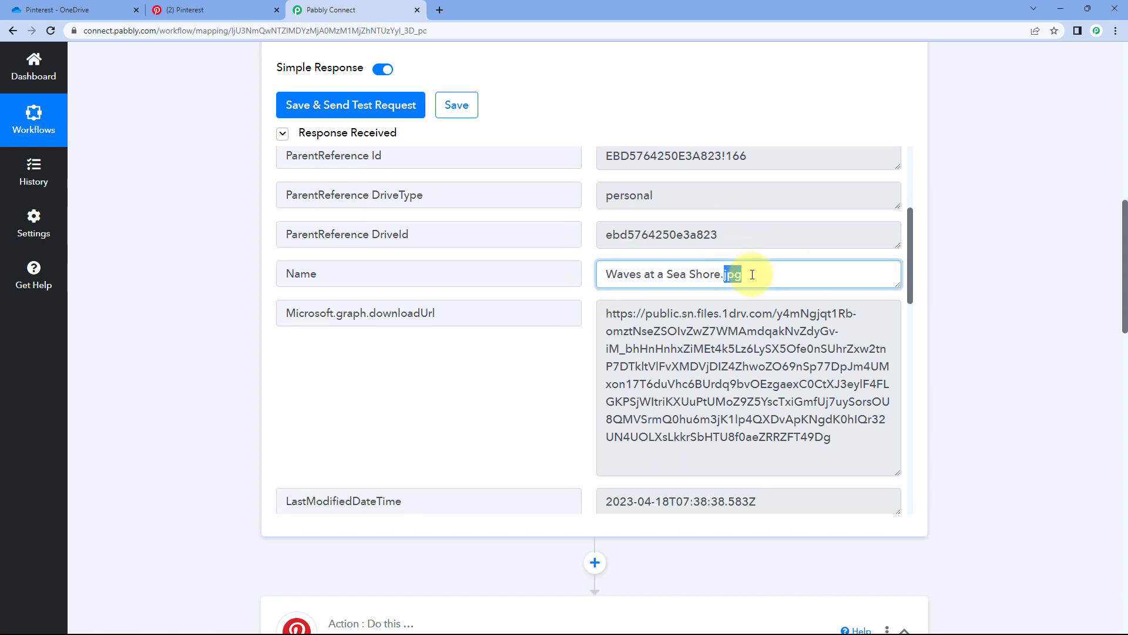
{"action": "left_click", "coordinate": [591, 265]}
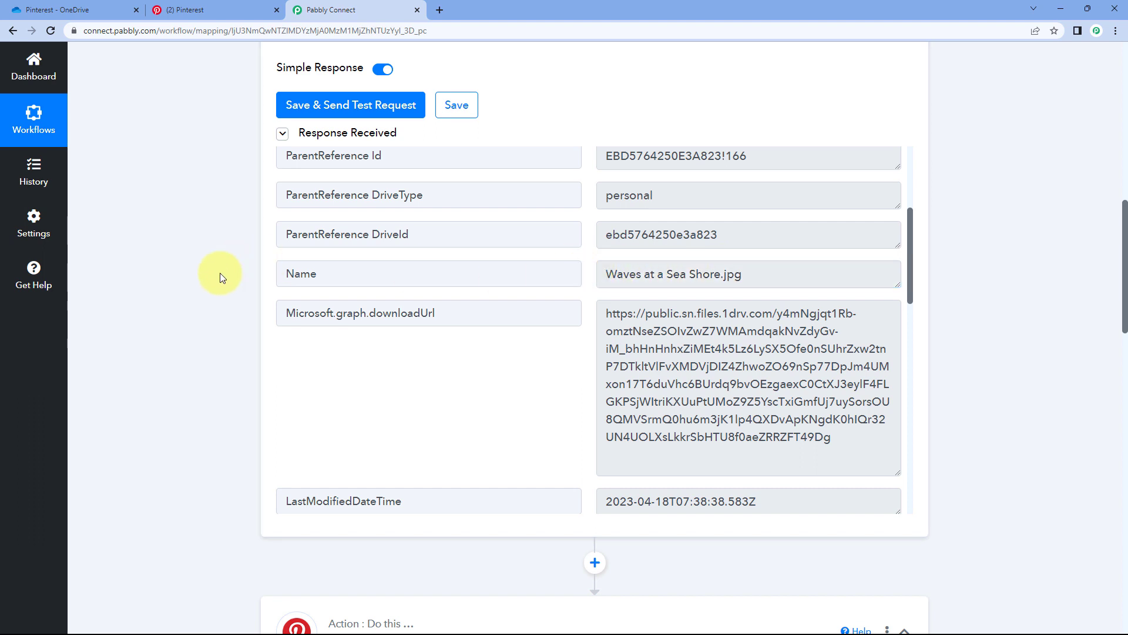
Add a Text Formatter by Pabbly action between the OneDrive trigger and the Pinterest Create Pin action.
{"action": "scroll", "coordinate": [219, 273], "scroll_direction": "down", "scroll_amount": 7}
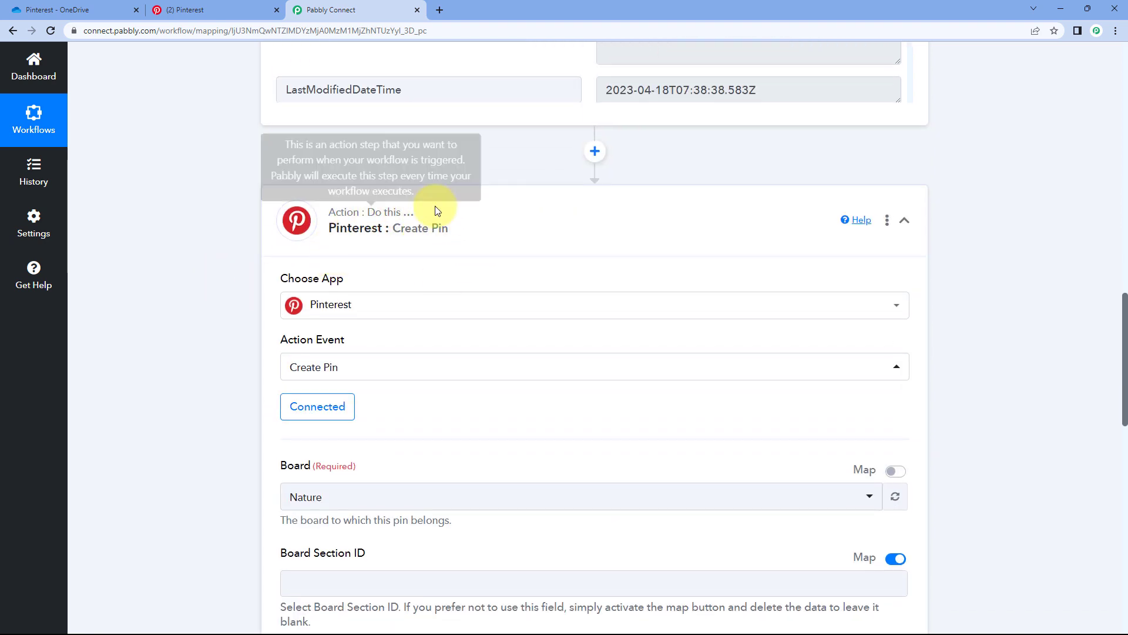
{"action": "left_click", "coordinate": [595, 152]}
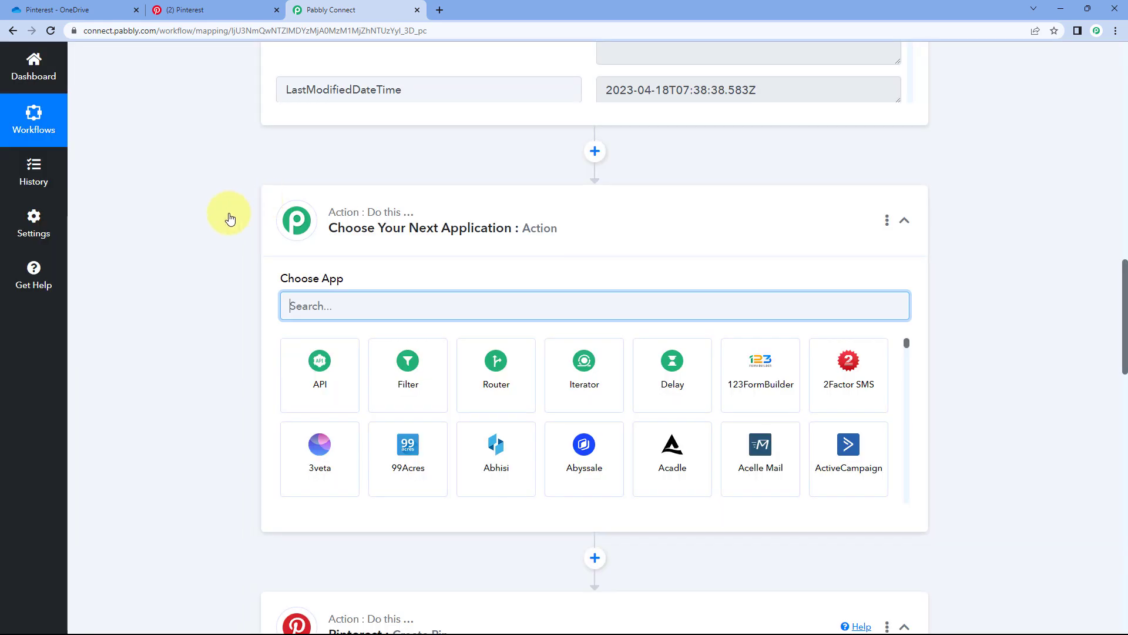
{"action": "type", "text": "Text"}
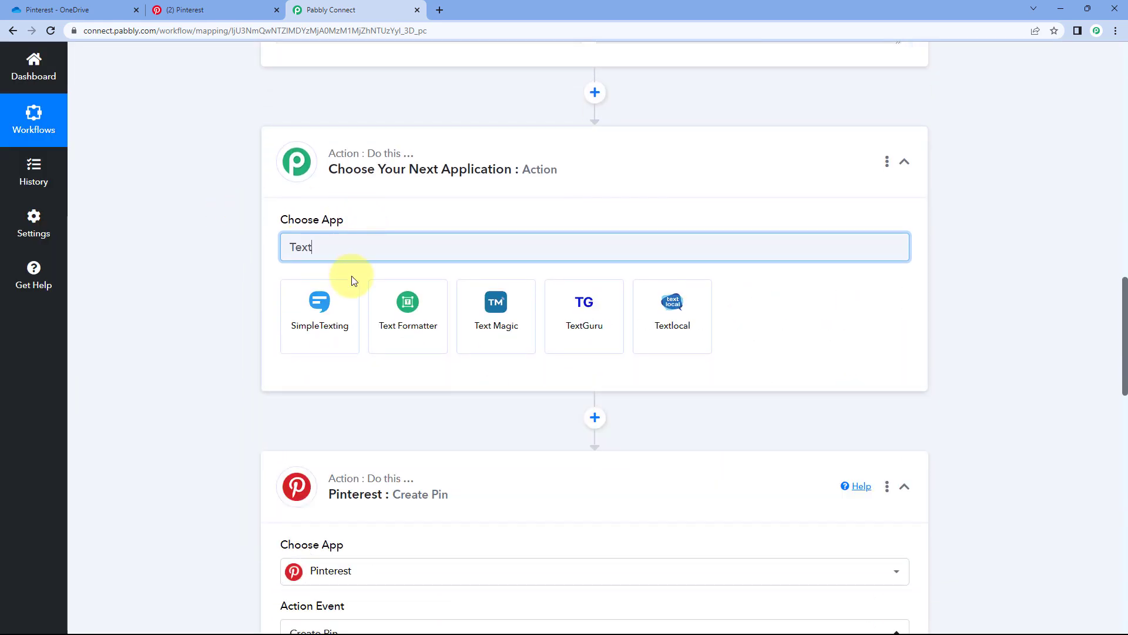
{"action": "left_click", "coordinate": [408, 310]}
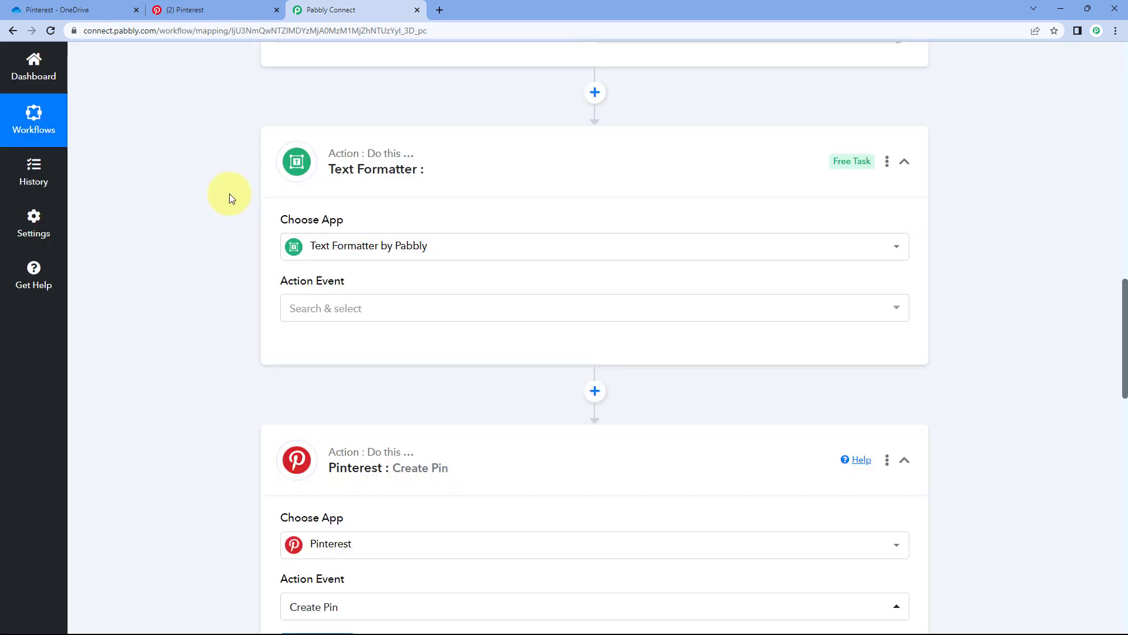
Compare the title part of the OneDrive Name value with its .jpg extension to decide how to separate them.
{"action": "scroll", "coordinate": [231, 196], "scroll_direction": "up", "scroll_amount": 6}
{"action": "scroll", "coordinate": [230, 192], "scroll_direction": "up", "scroll_amount": 1}
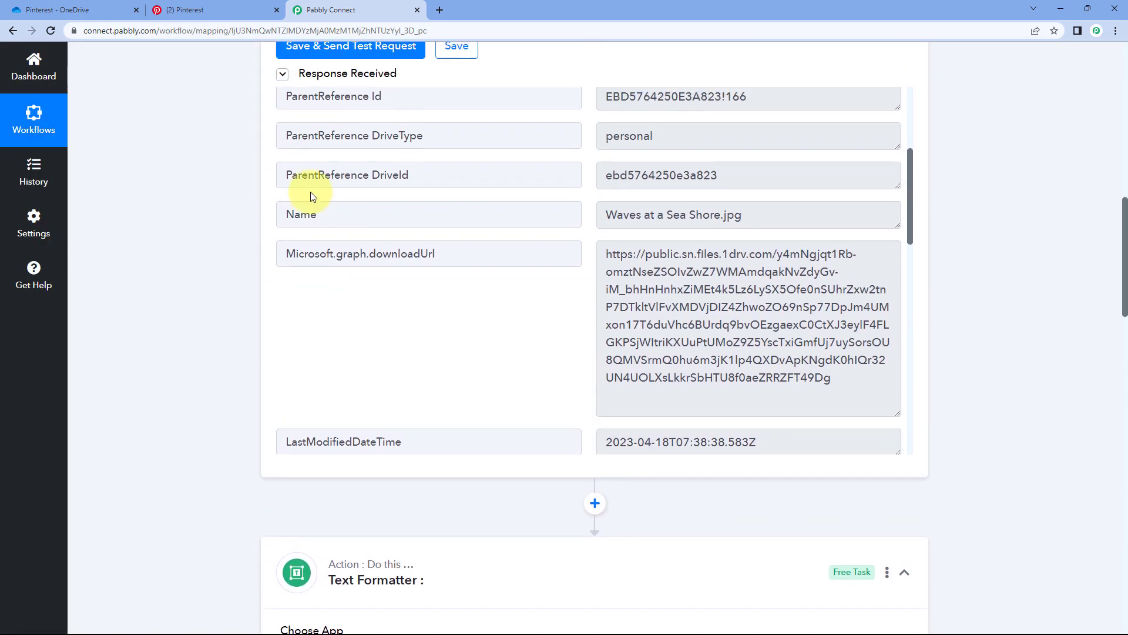
{"action": "left_click_drag", "start_coordinate": [605, 214], "coordinate": [759, 212]}
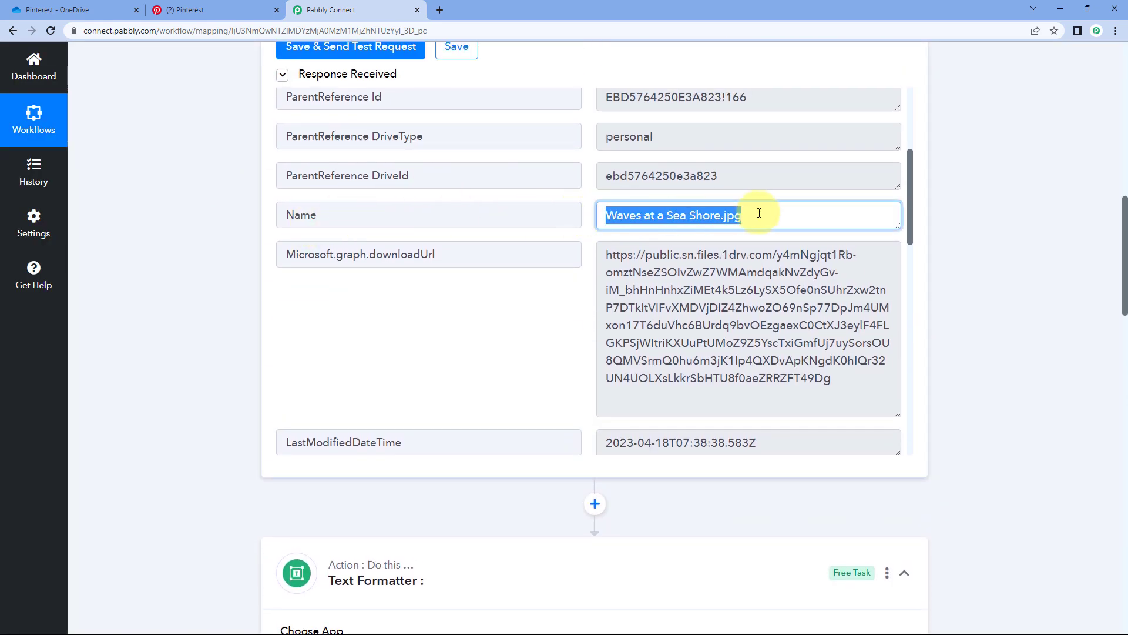
{"action": "left_click", "coordinate": [711, 220]}
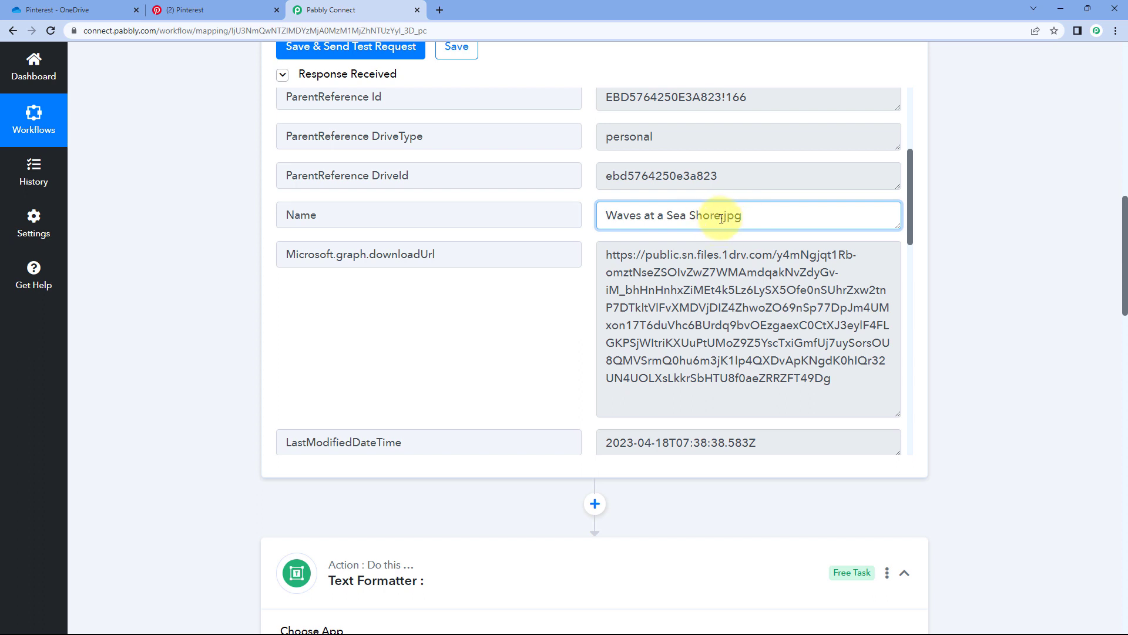
{"action": "left_click_drag", "start_coordinate": [721, 216], "coordinate": [586, 221]}
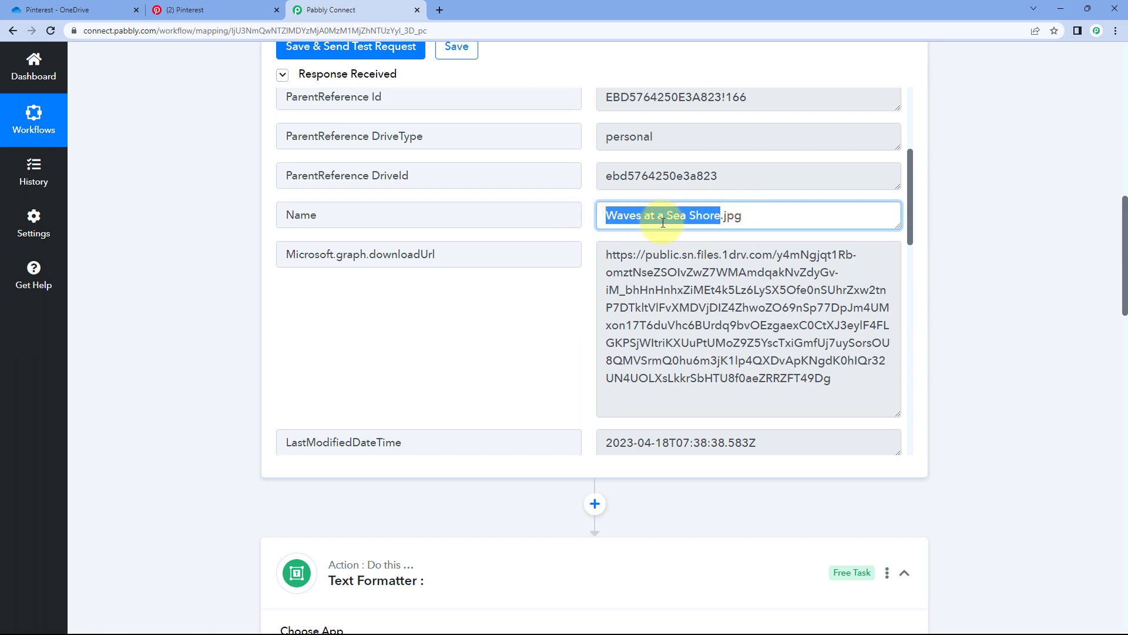
{"action": "left_click", "coordinate": [721, 217]}
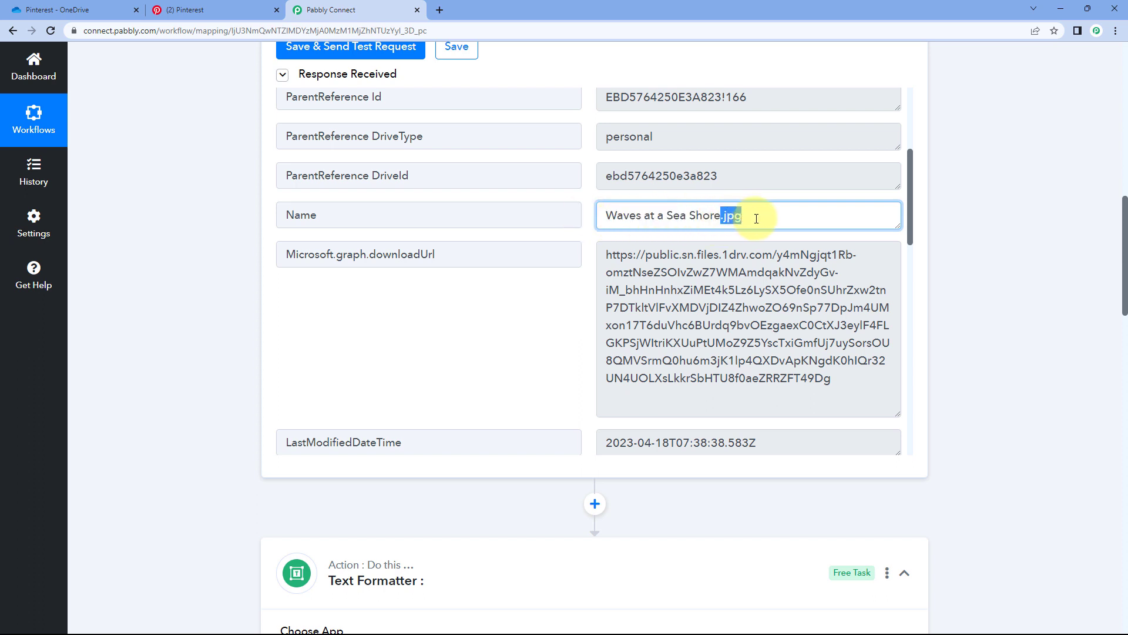
{"action": "left_click_drag", "start_coordinate": [737, 215], "coordinate": [762, 213]}
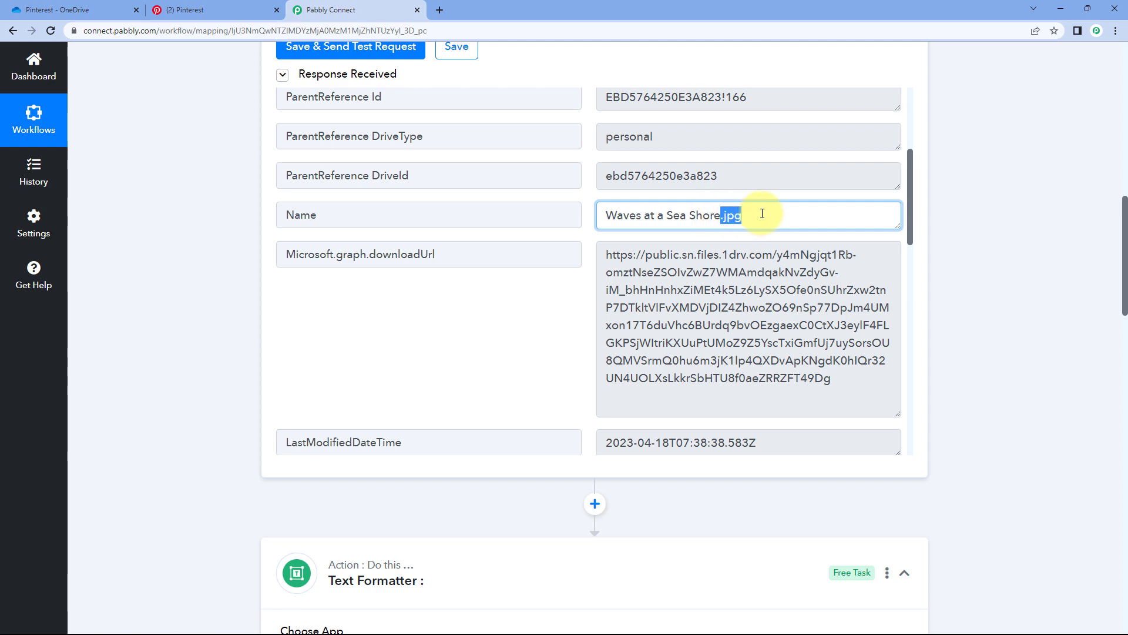
{"action": "left_click", "coordinate": [588, 192]}
Set the Text Formatter's action event to Split Text and connect it.
{"action": "scroll", "coordinate": [151, 220], "scroll_direction": "down", "scroll_amount": 6}
{"action": "scroll", "coordinate": [151, 217], "scroll_direction": "down", "scroll_amount": 2}
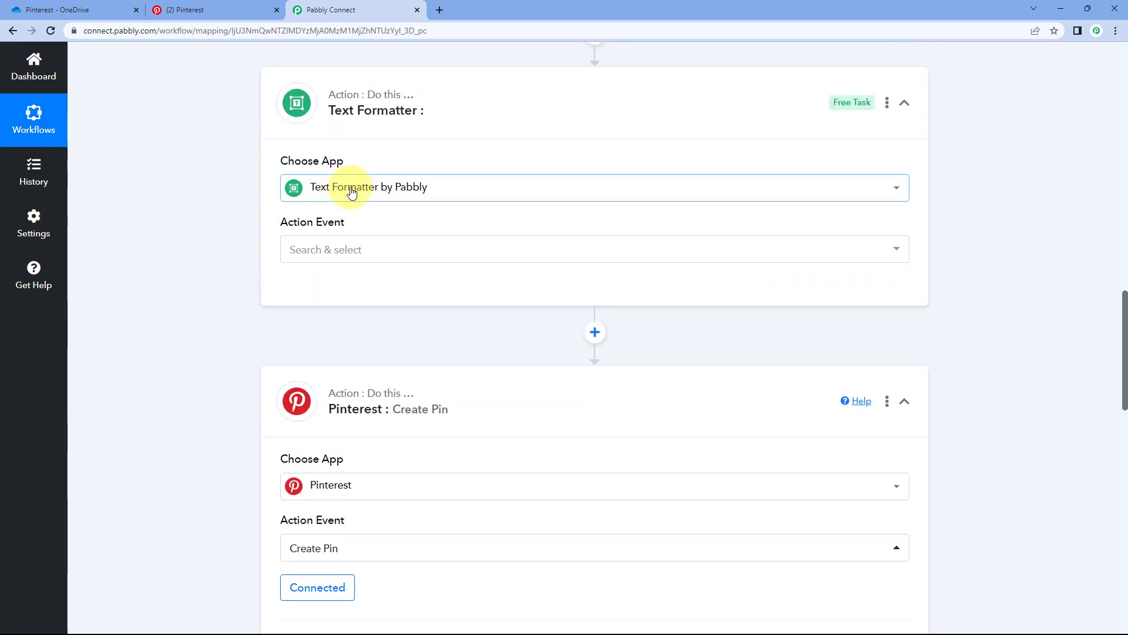
{"action": "left_click", "coordinate": [397, 252]}
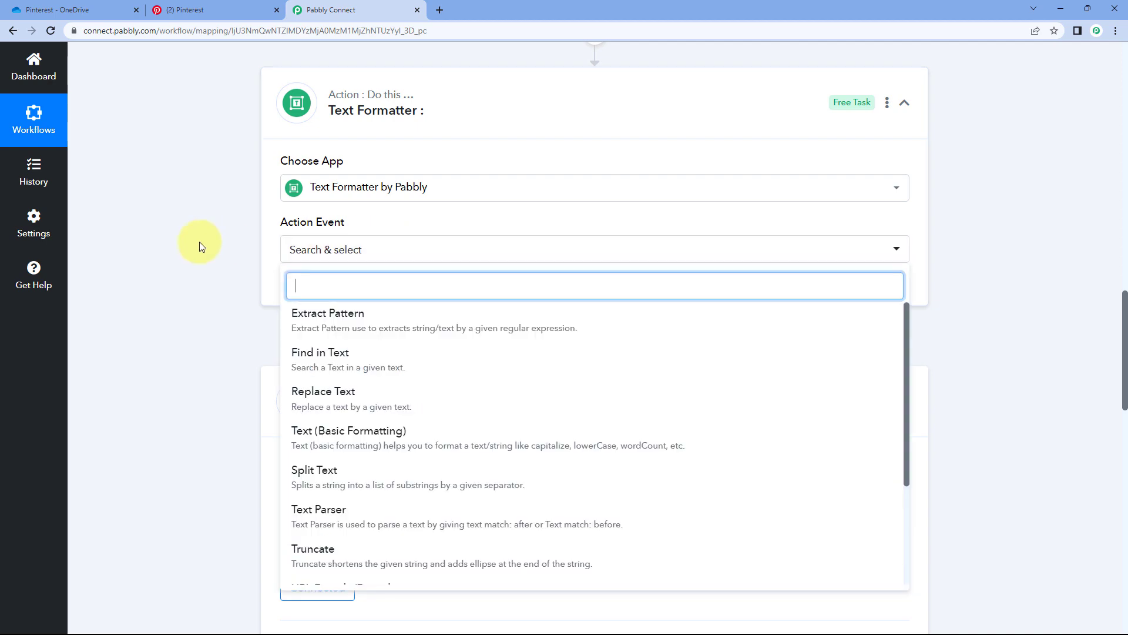
{"action": "scroll", "coordinate": [201, 244], "scroll_direction": "down", "scroll_amount": 2}
{"action": "left_click", "coordinate": [374, 353]}
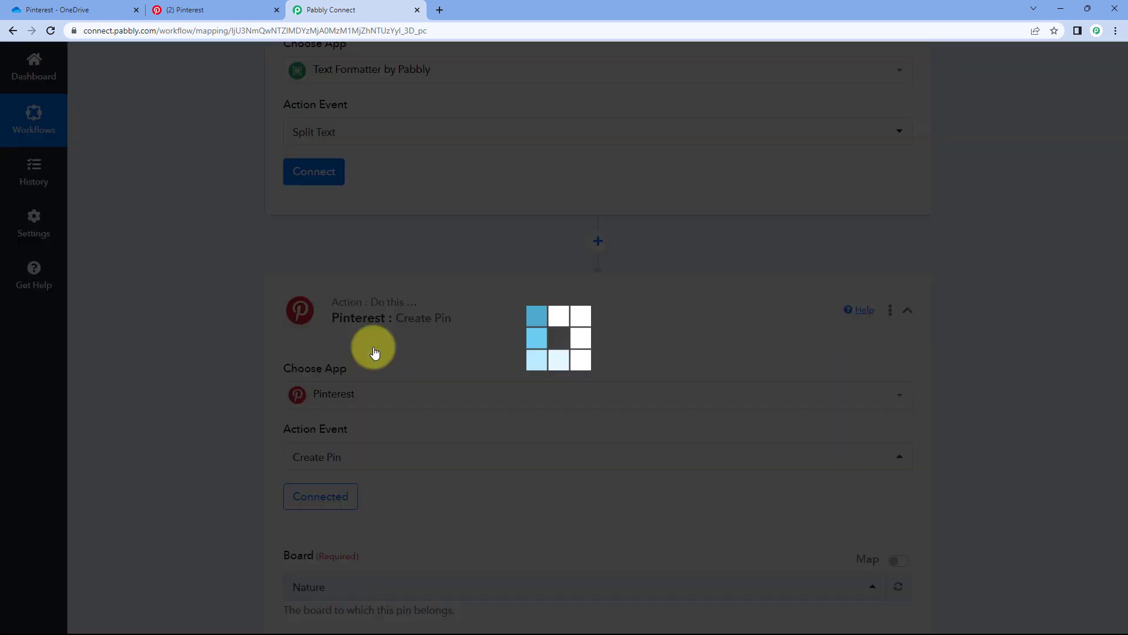
{"action": "left_click", "coordinate": [307, 175]}
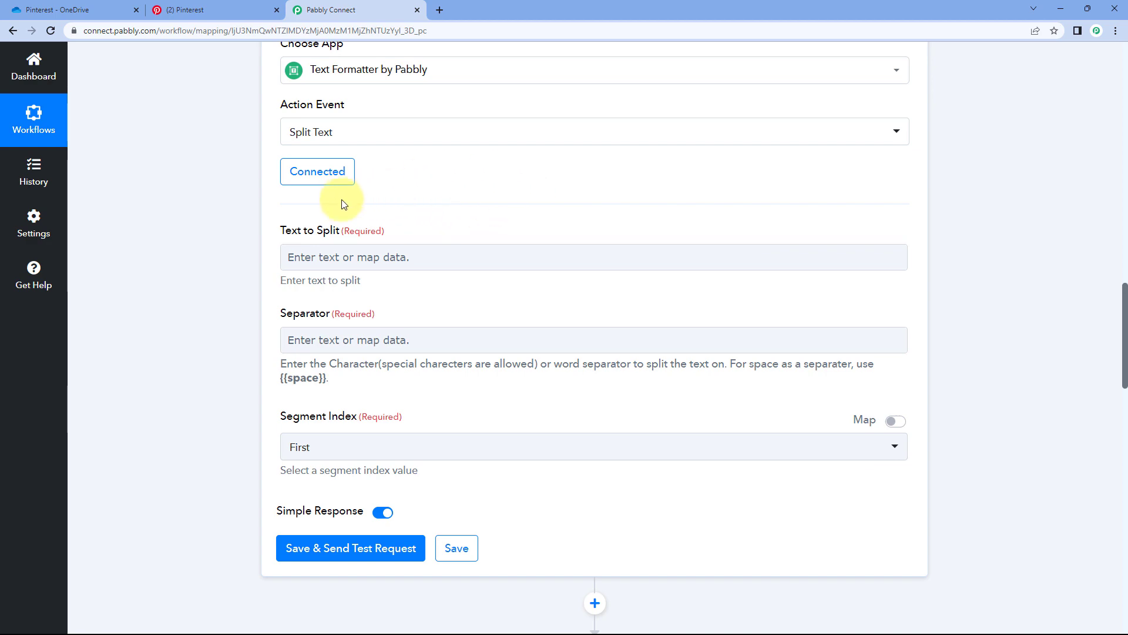
Review the complete Name value in the OneDrive trigger's response as the source text for the split.
{"action": "scroll", "coordinate": [550, 211], "scroll_direction": "up", "scroll_amount": 6}
{"action": "scroll", "coordinate": [550, 211], "scroll_direction": "up", "scroll_amount": 10}
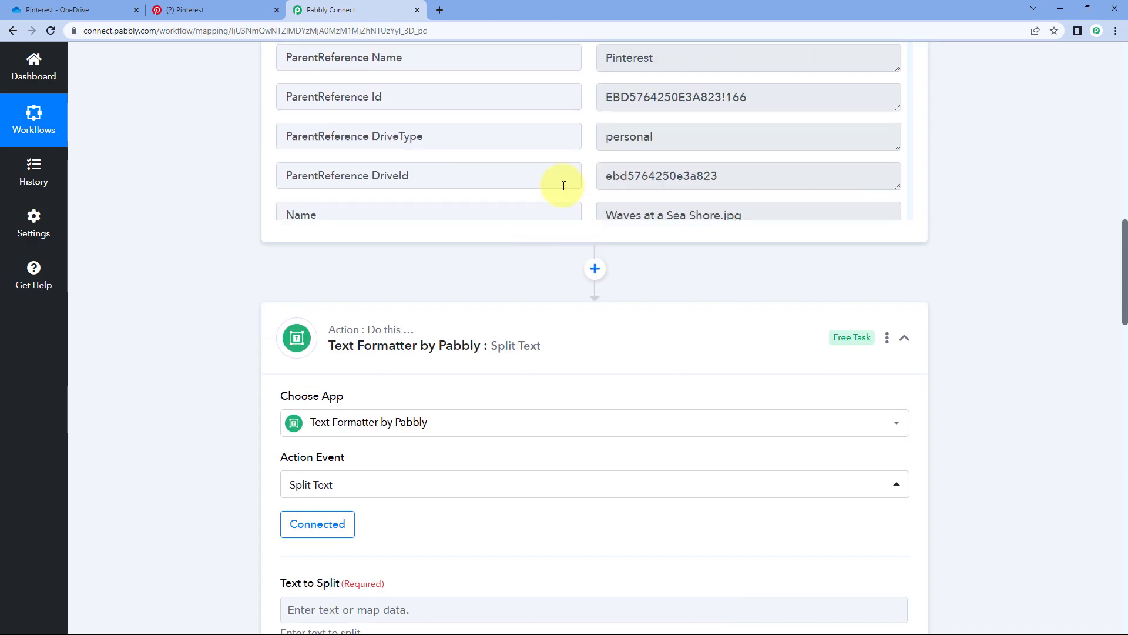
{"action": "left_click_drag", "start_coordinate": [605, 272], "coordinate": [574, 276]}
{"action": "left_click", "coordinate": [765, 280]}
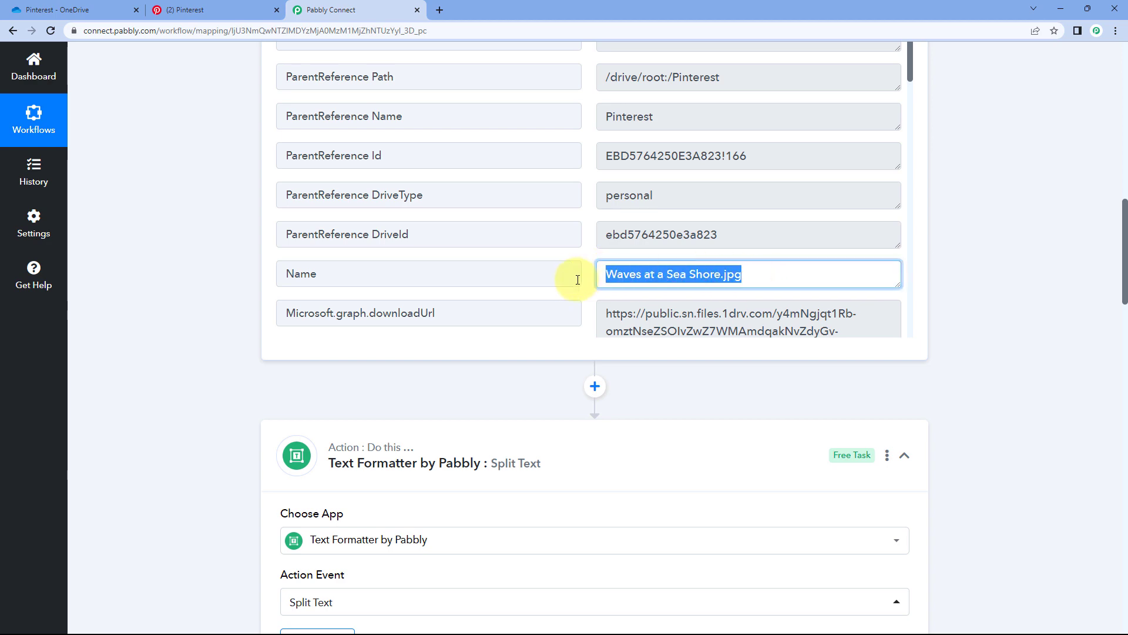
{"action": "left_click", "coordinate": [581, 275]}
Map the Split Text action's Text to Split to Name from the Microsoft OneDrive New File step.
{"action": "scroll", "coordinate": [221, 295], "scroll_direction": "down", "scroll_amount": 8}
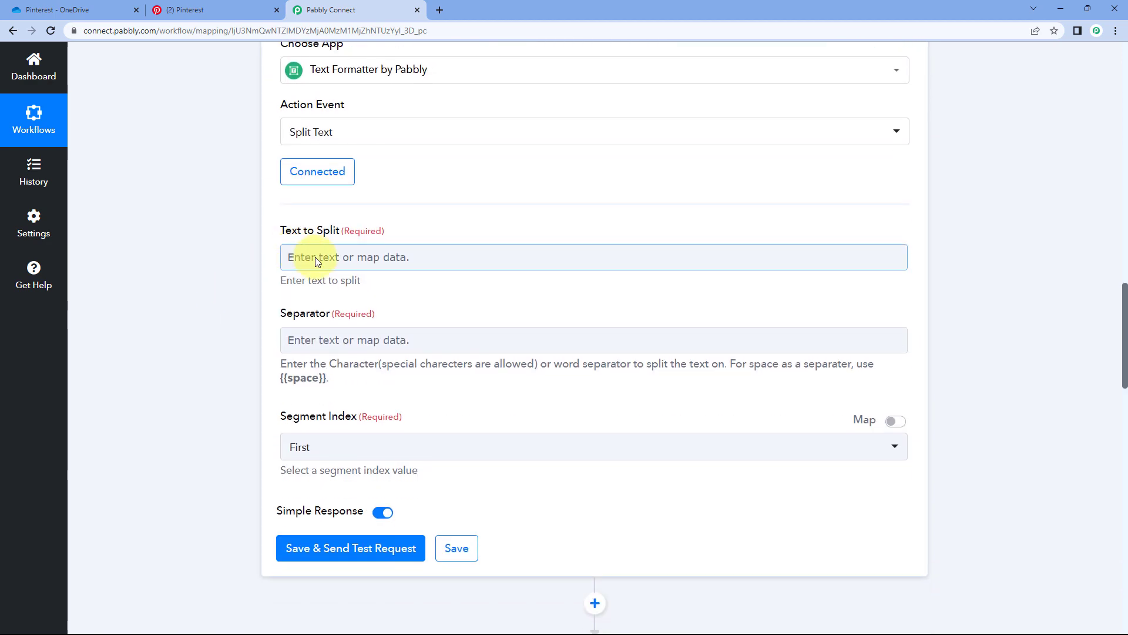
{"action": "left_click", "coordinate": [315, 258]}
{"action": "scroll", "coordinate": [213, 252], "scroll_direction": "down", "scroll_amount": 2}
{"action": "left_click", "coordinate": [437, 261]}
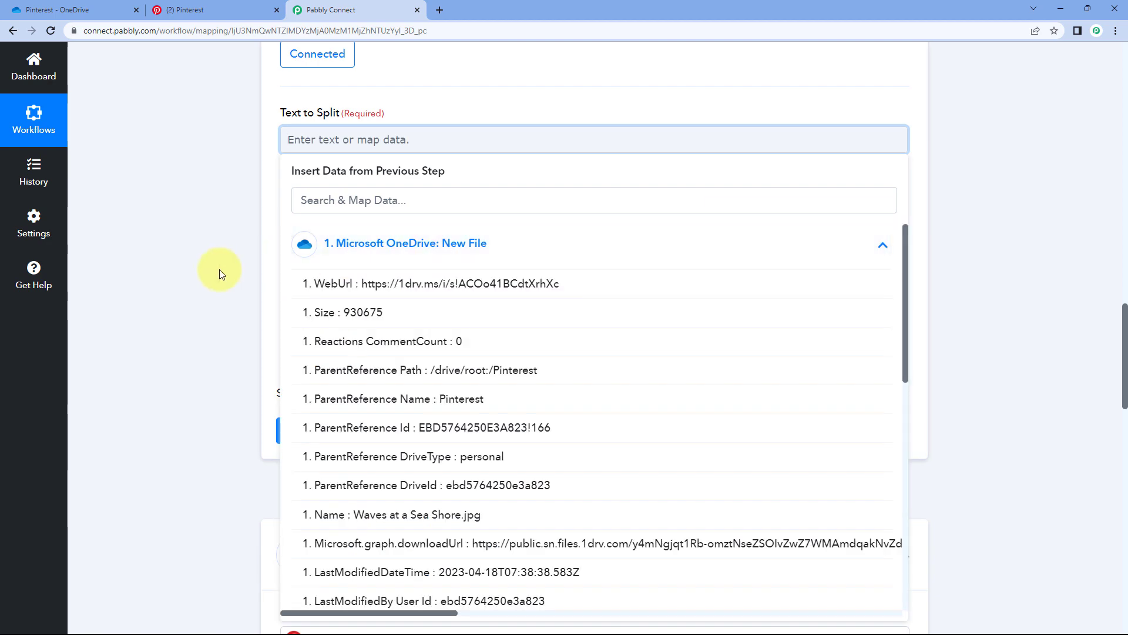
{"action": "scroll", "coordinate": [221, 269], "scroll_direction": "down", "scroll_amount": 2}
{"action": "scroll", "coordinate": [311, 255], "scroll_direction": "down", "scroll_amount": 3}
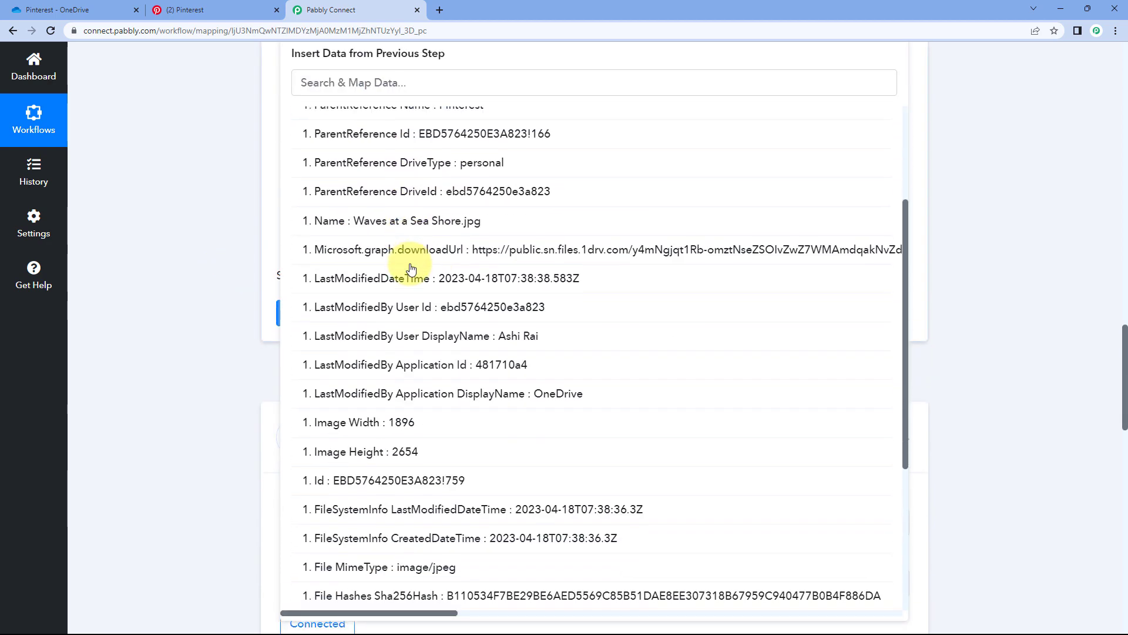
{"action": "left_click", "coordinate": [347, 222]}
{"action": "left_click", "coordinate": [234, 225]}
{"action": "scroll", "coordinate": [234, 224], "scroll_direction": "up", "scroll_amount": 2}
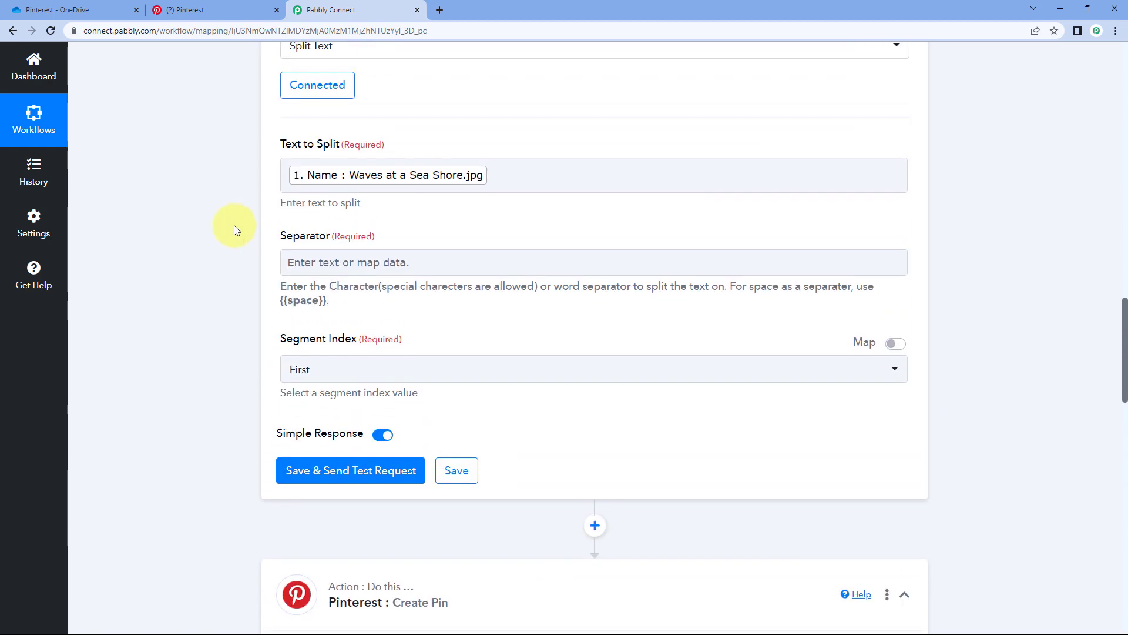
Set the Separator to "." and the Segment Index to First, and save the Split Text action with a test request.
{"action": "left_click", "coordinate": [328, 266]}
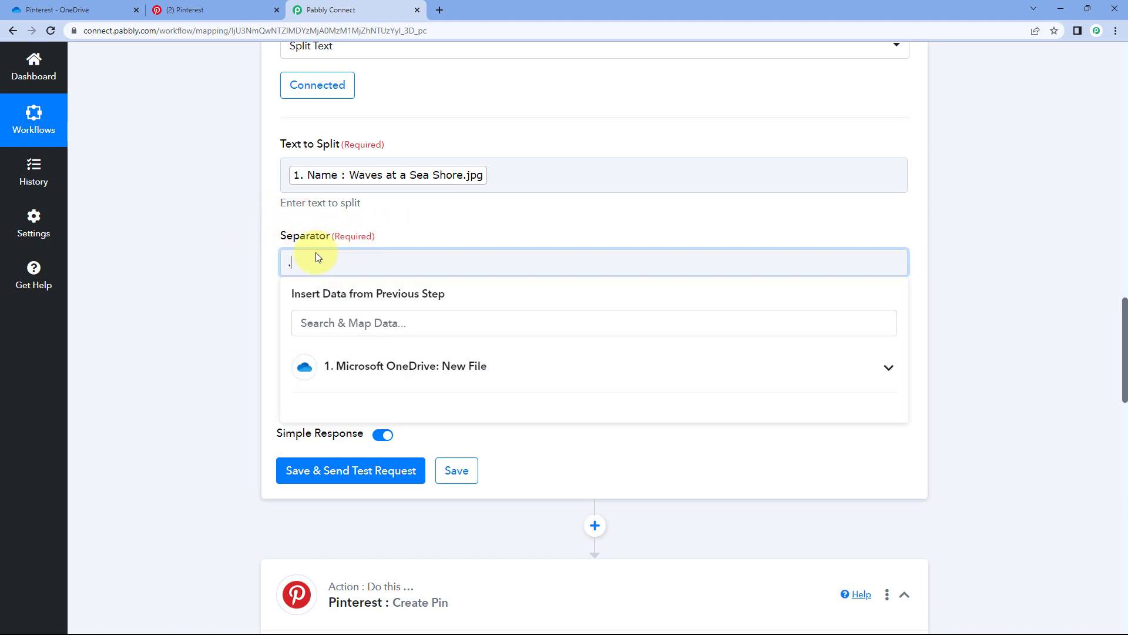
{"action": "type", "text": "."}
{"action": "left_click", "coordinate": [426, 228]}
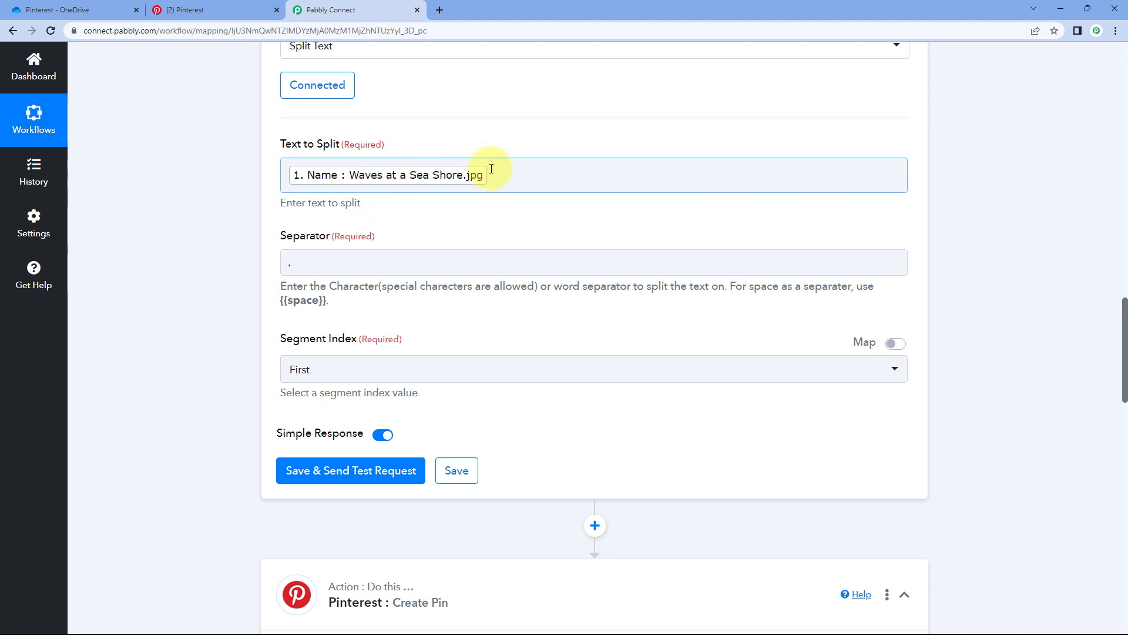
{"action": "left_click", "coordinate": [344, 369]}
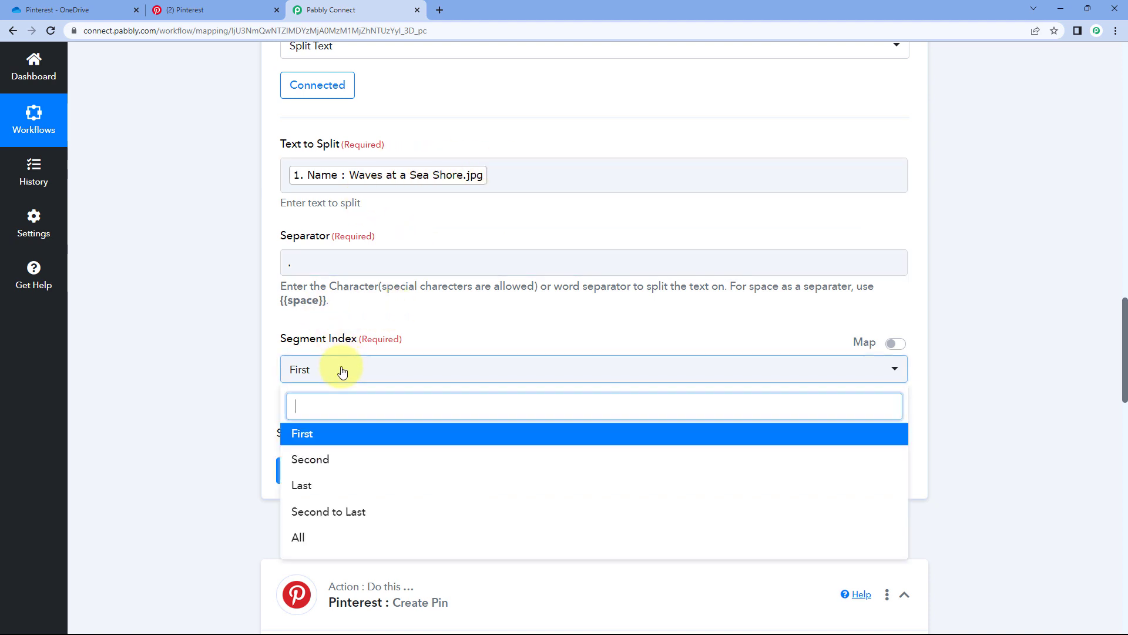
{"action": "left_click", "coordinate": [302, 433]}
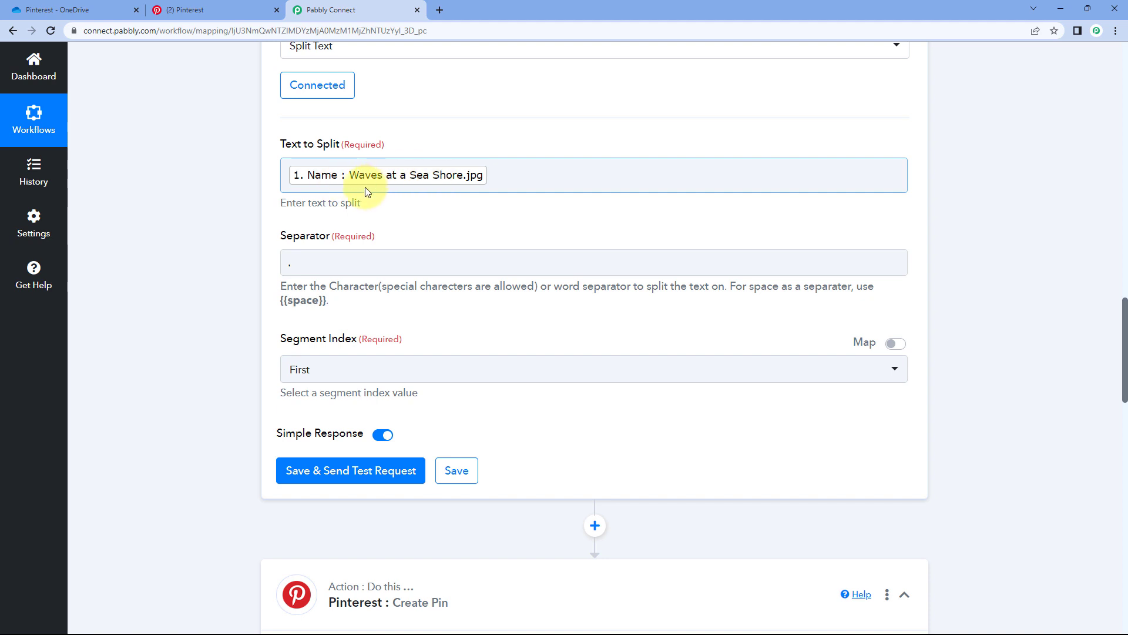
{"action": "scroll", "coordinate": [400, 219], "scroll_direction": "down", "scroll_amount": 2}
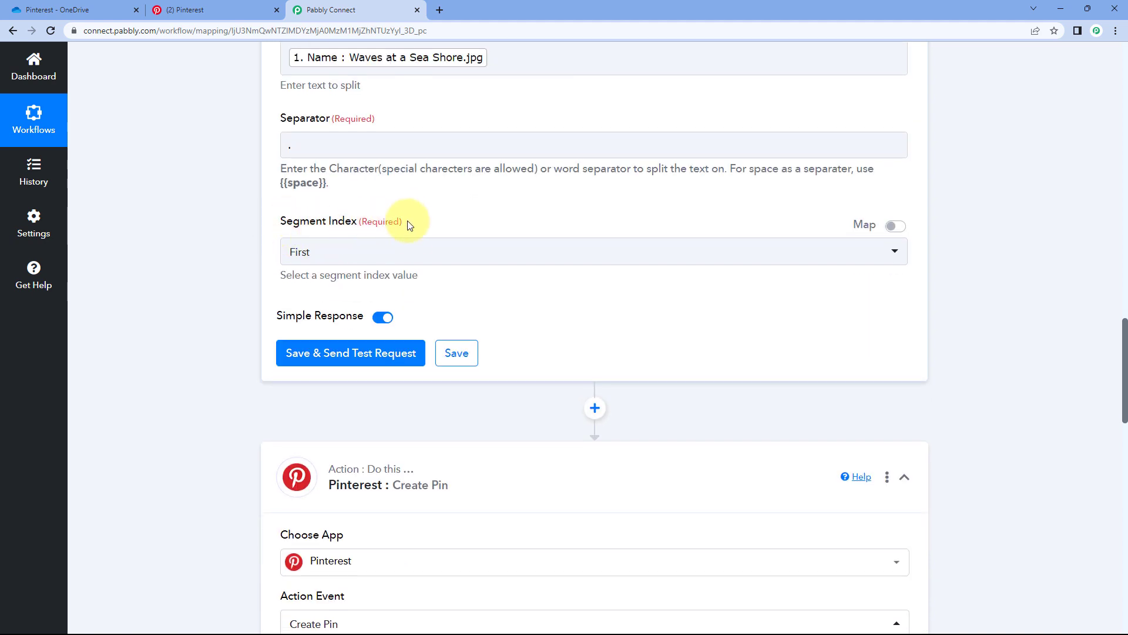
{"action": "left_click", "coordinate": [359, 355]}
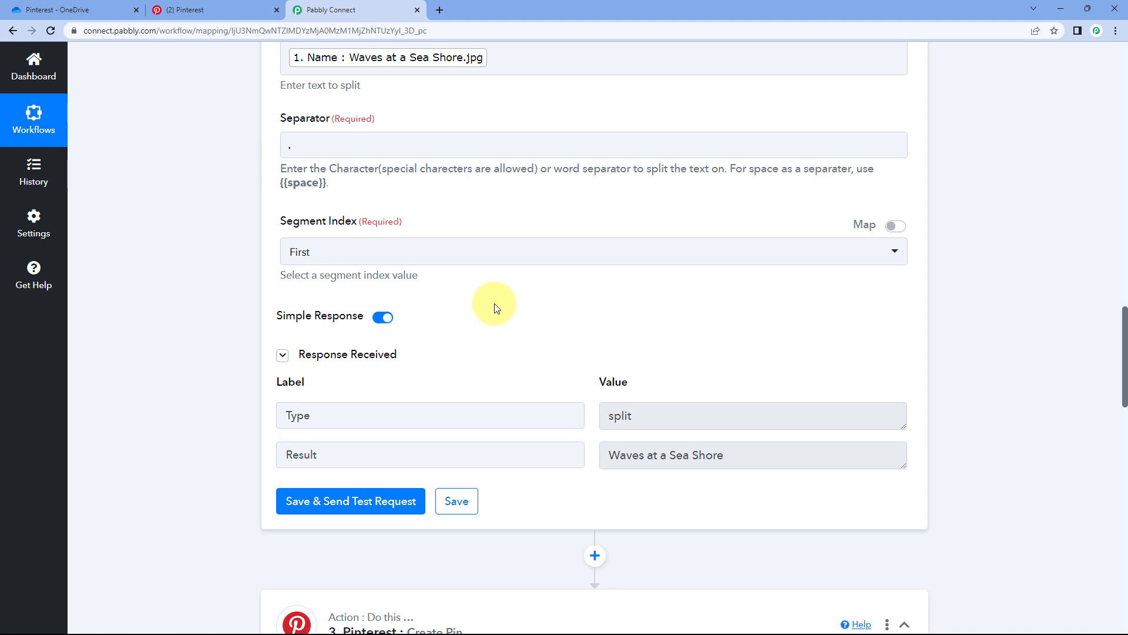
Check the Result value in the Split Text response for the file title without its extension.
{"action": "scroll", "coordinate": [492, 294], "scroll_direction": "down", "scroll_amount": 1}
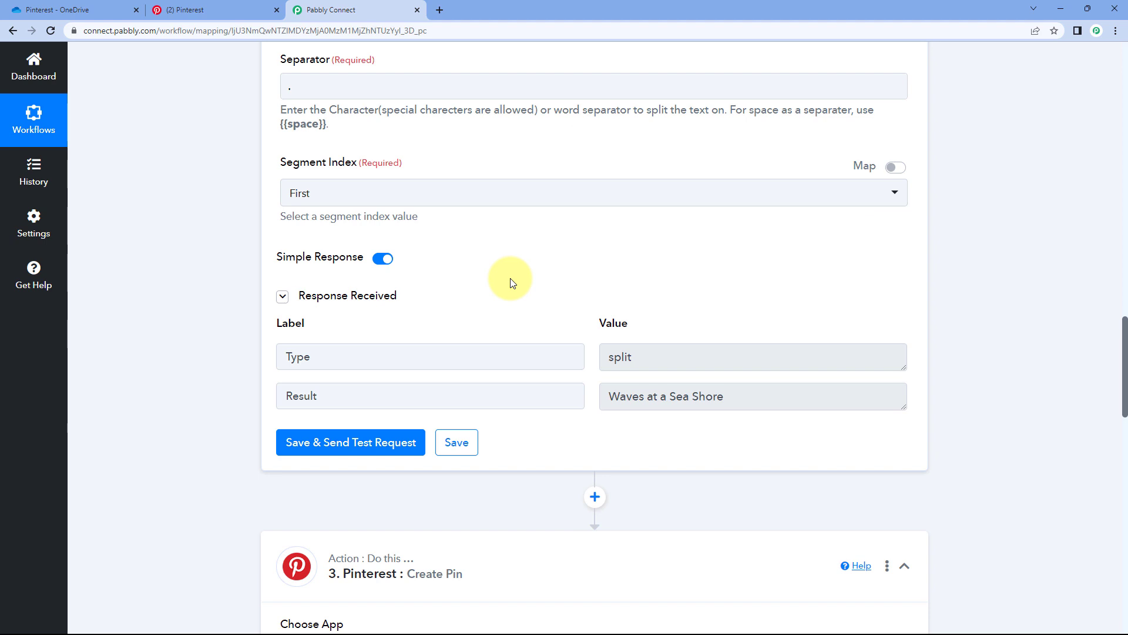
{"action": "scroll", "coordinate": [510, 282], "scroll_direction": "down", "scroll_amount": 1}
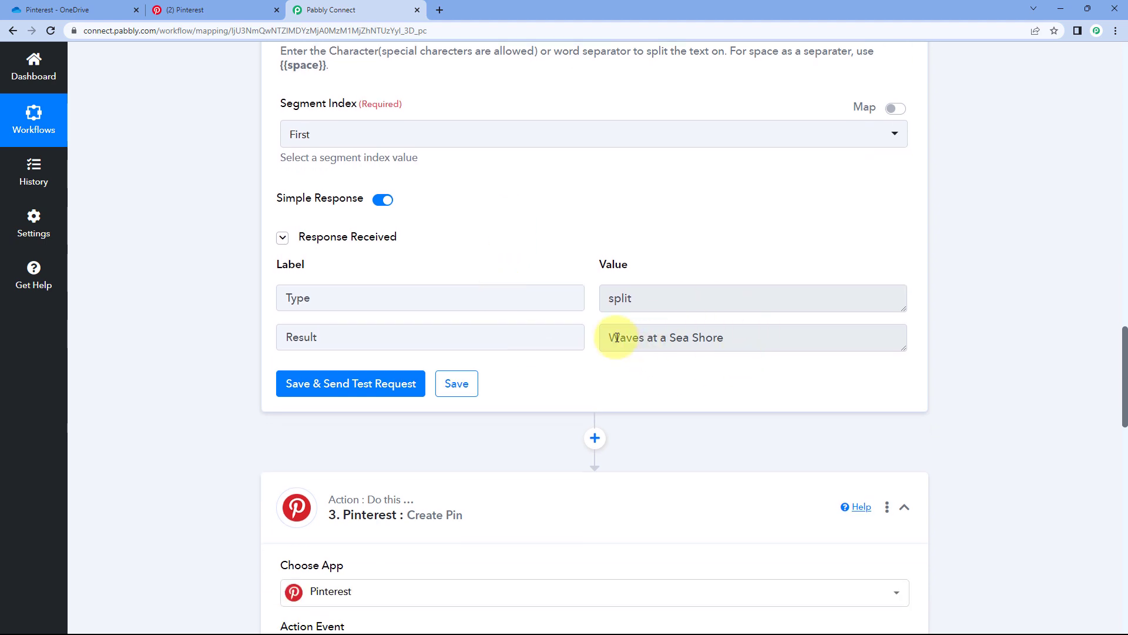
{"action": "left_click_drag", "start_coordinate": [614, 338], "coordinate": [582, 339]}
{"action": "left_click", "coordinate": [742, 338]}
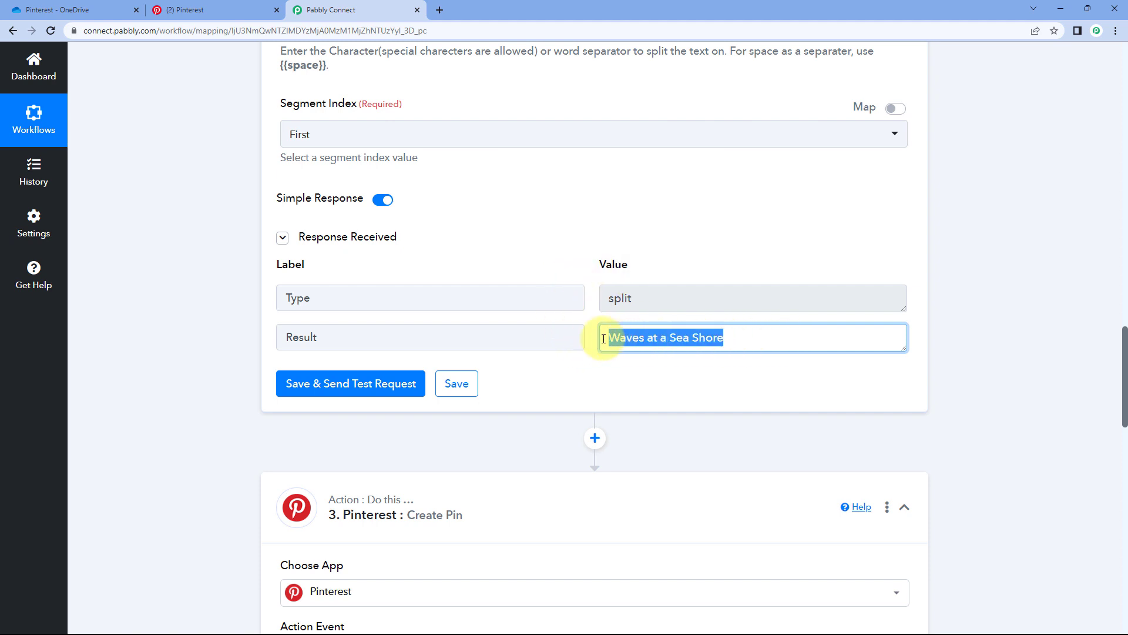
{"action": "left_click_drag", "start_coordinate": [605, 340], "coordinate": [744, 336]}
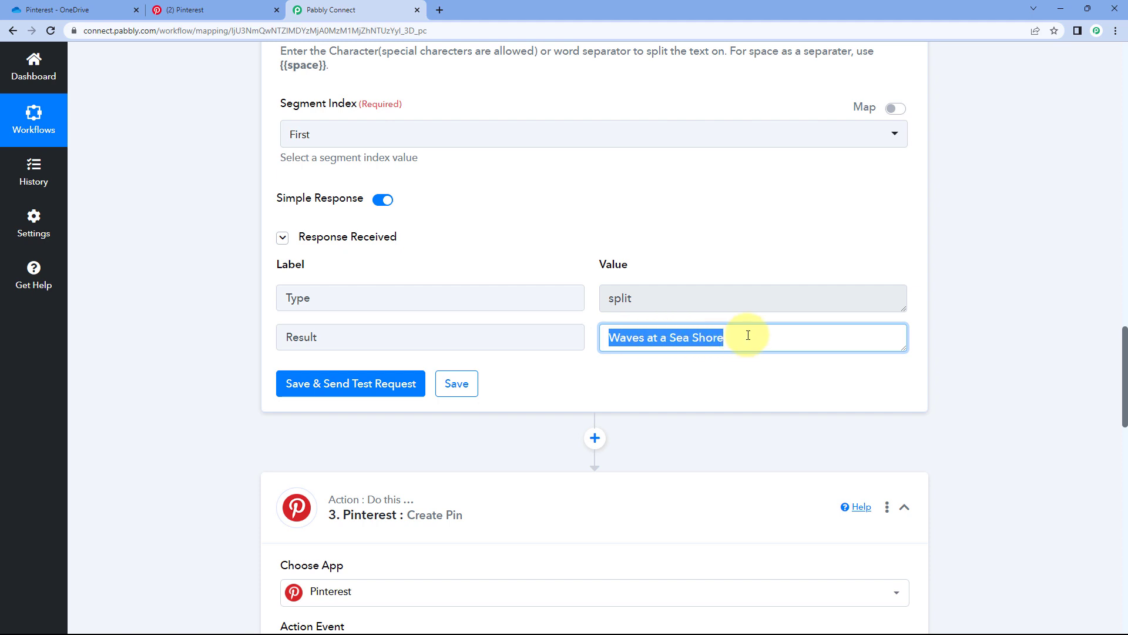
{"action": "left_click", "coordinate": [640, 371]}
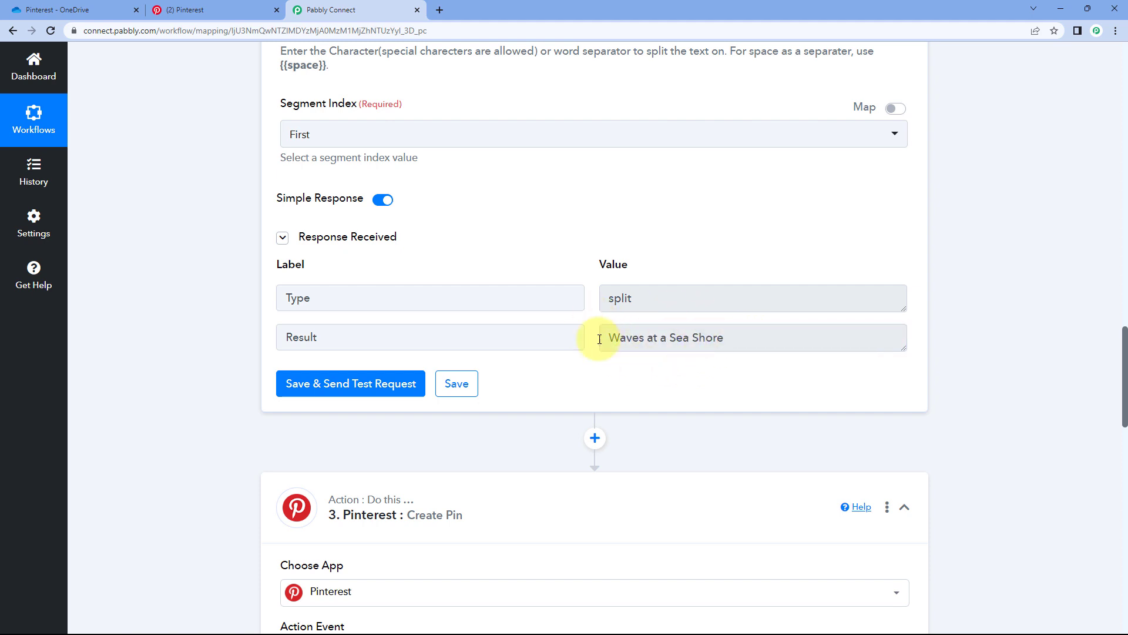
{"action": "scroll", "coordinate": [619, 369], "scroll_direction": "down", "scroll_amount": 13}
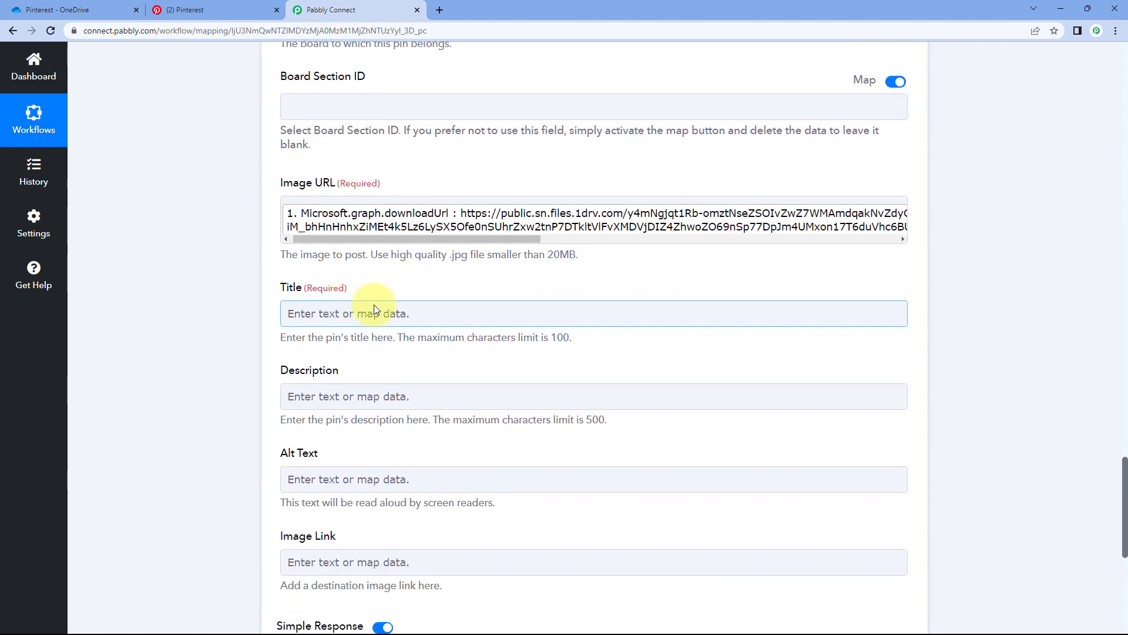
{"action": "left_click", "coordinate": [354, 310]}
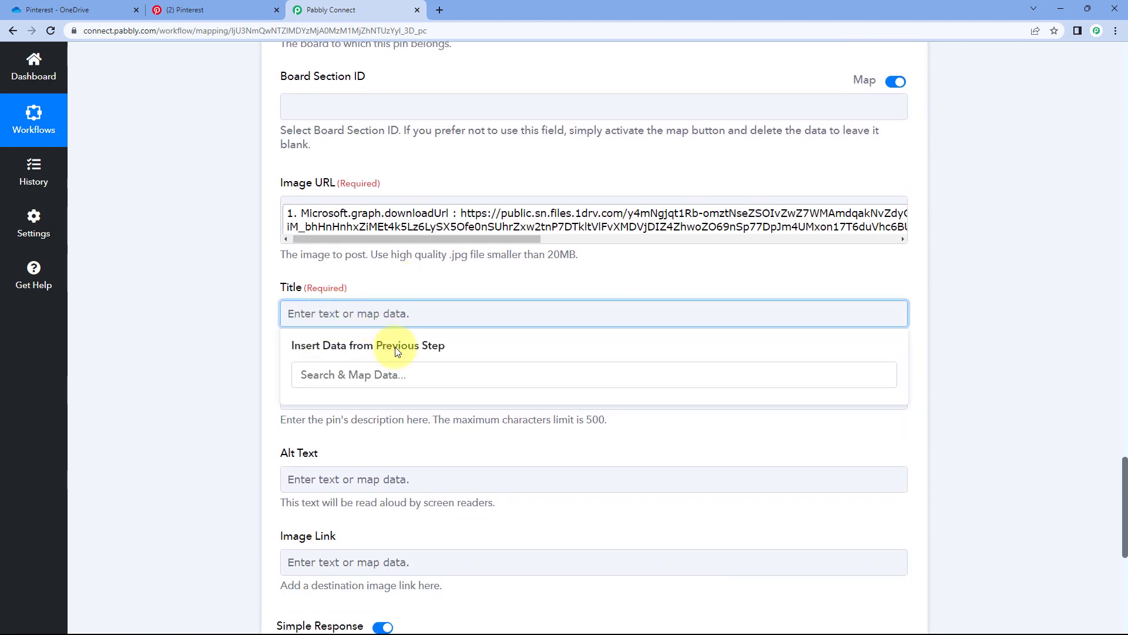
{"action": "left_click", "coordinate": [470, 288]}
Save the existing Pinterest #5 connection again for the Pinterest Create Pin action.
{"action": "scroll", "coordinate": [467, 285], "scroll_direction": "up", "scroll_amount": 6}
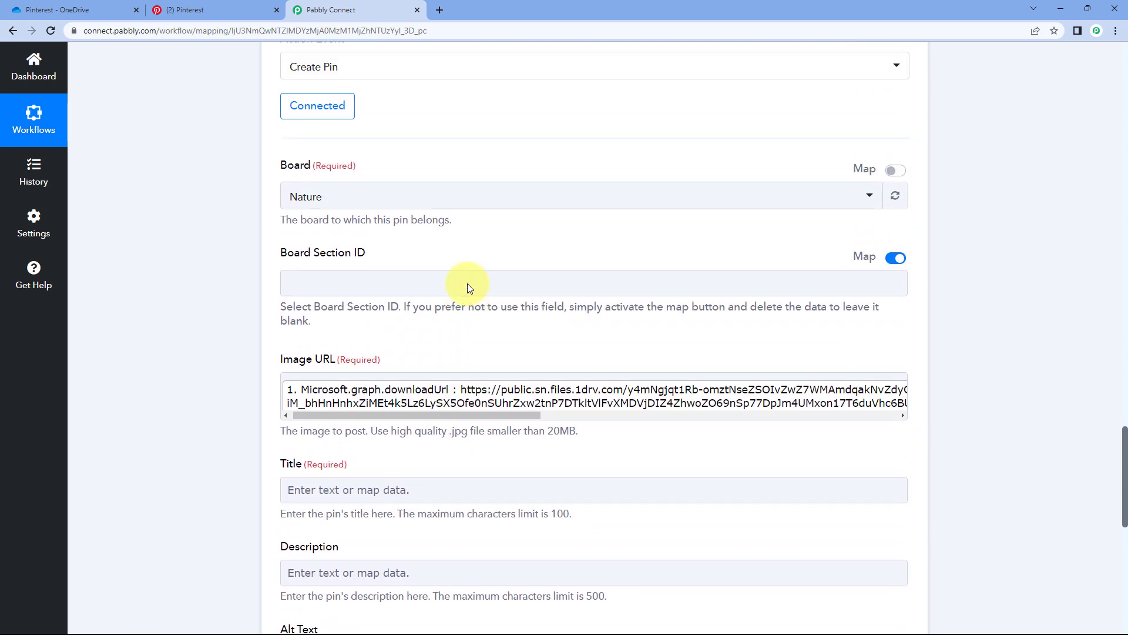
{"action": "scroll", "coordinate": [436, 303], "scroll_direction": "up", "scroll_amount": 3}
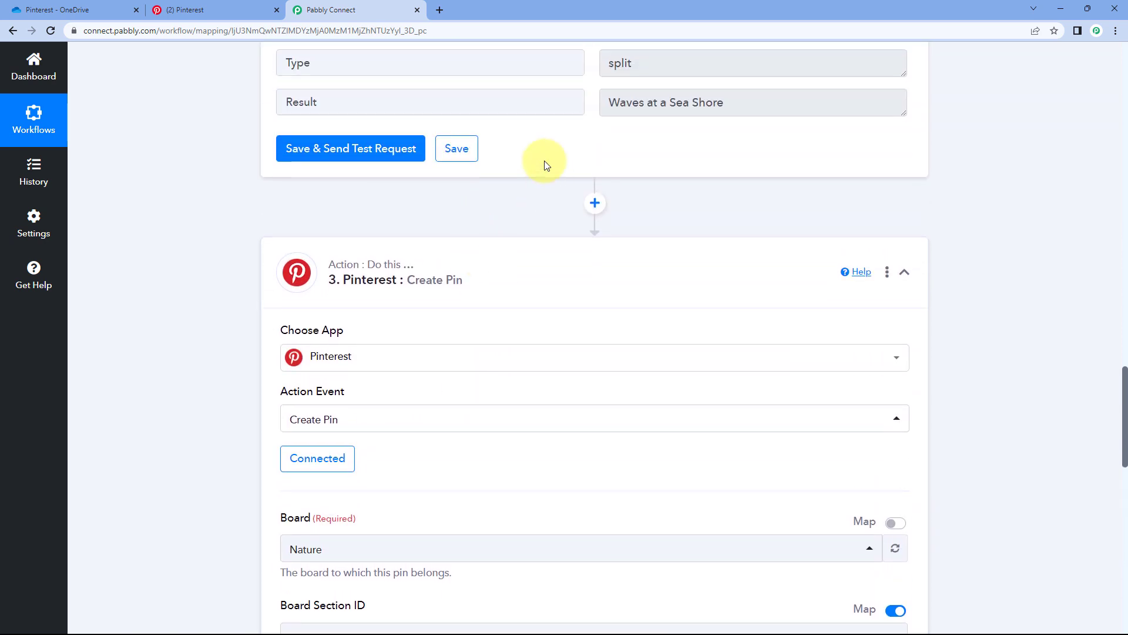
{"action": "scroll", "coordinate": [474, 273], "scroll_direction": "down", "scroll_amount": 2}
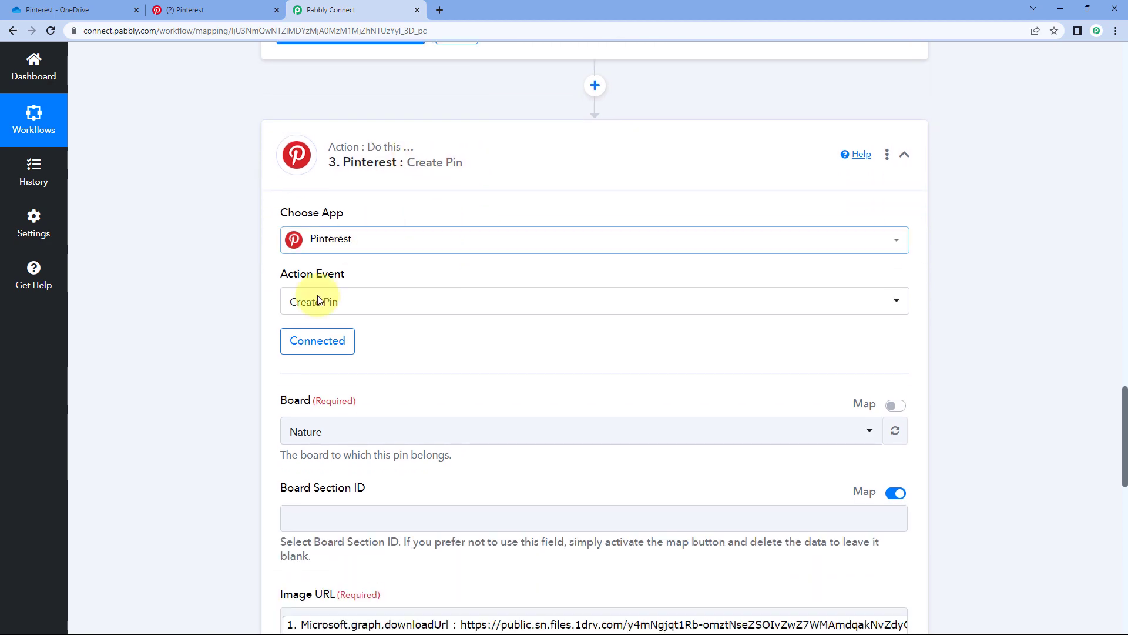
{"action": "left_click", "coordinate": [319, 349]}
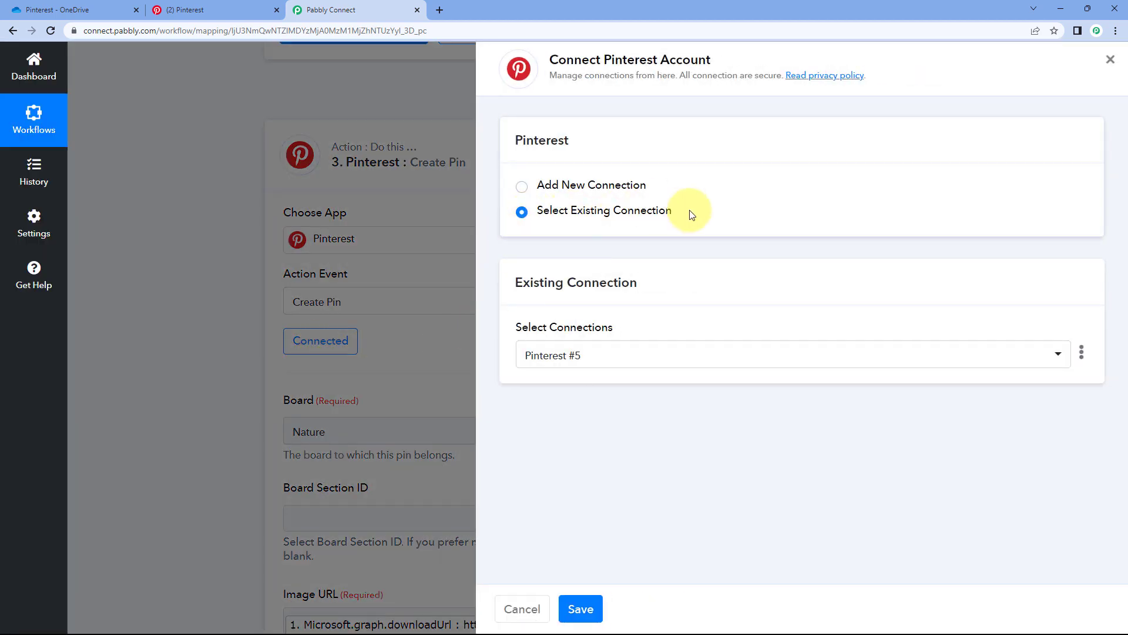
{"action": "left_click", "coordinate": [580, 607]}
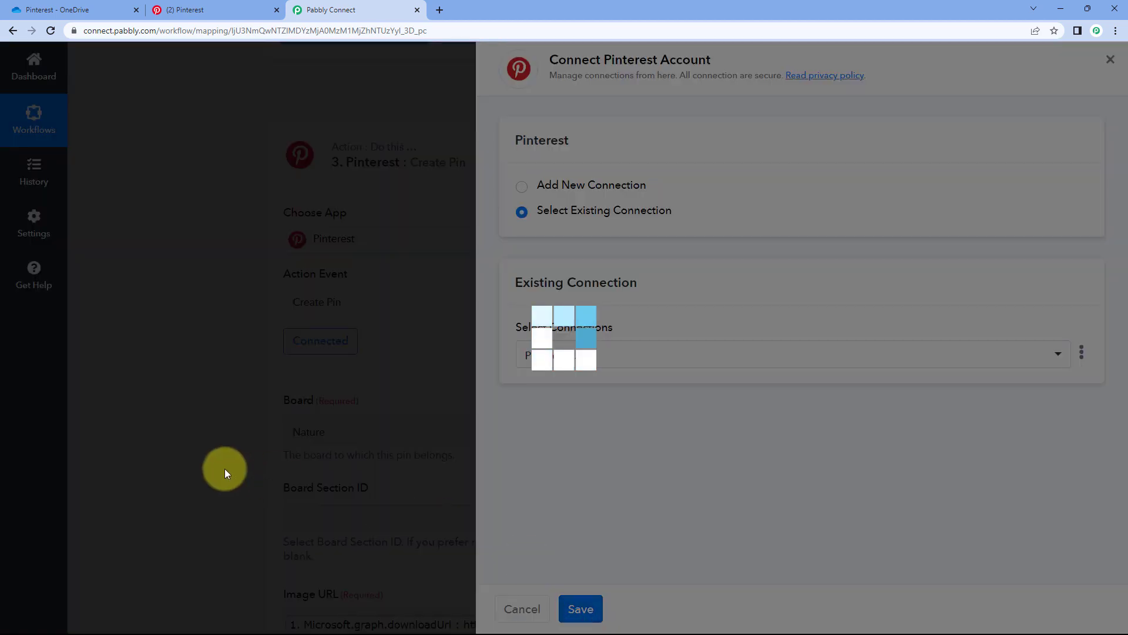
Map the Create Pin action's Title to Result from the Text Formatter Split Text step.
{"action": "scroll", "coordinate": [224, 467], "scroll_direction": "down", "scroll_amount": 3}
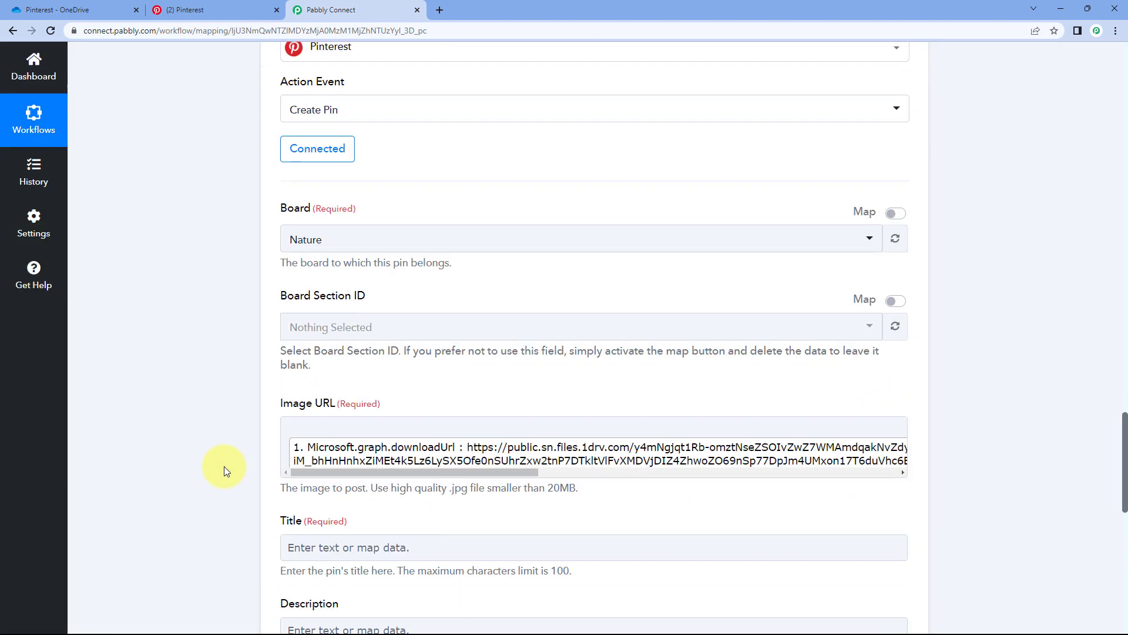
{"action": "scroll", "coordinate": [218, 382], "scroll_direction": "down", "scroll_amount": 4}
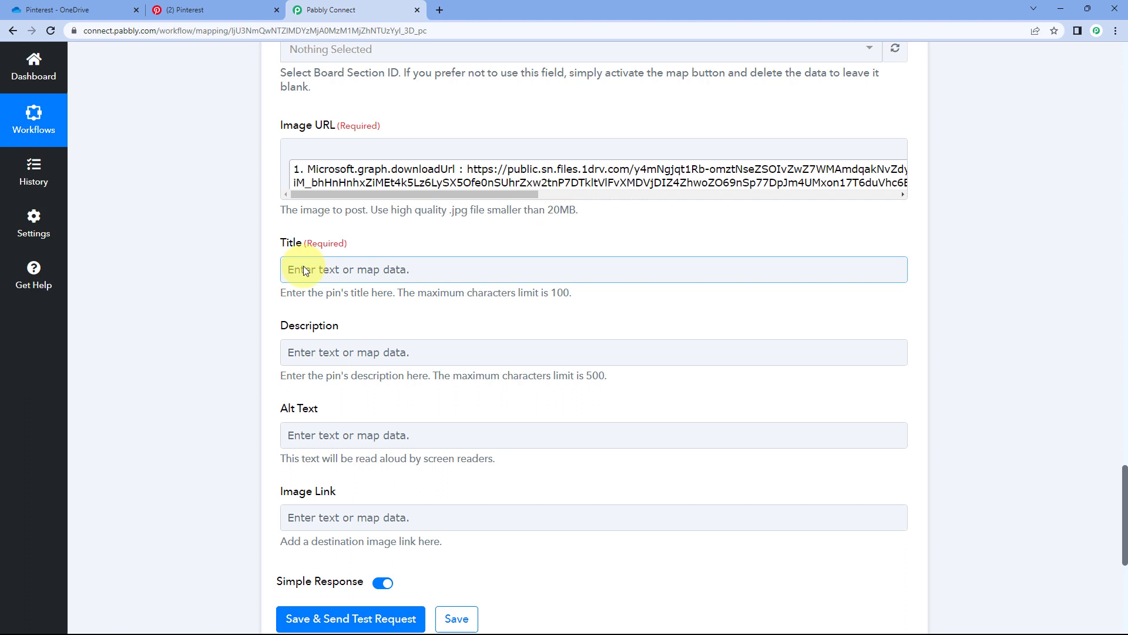
{"action": "left_click", "coordinate": [303, 267]}
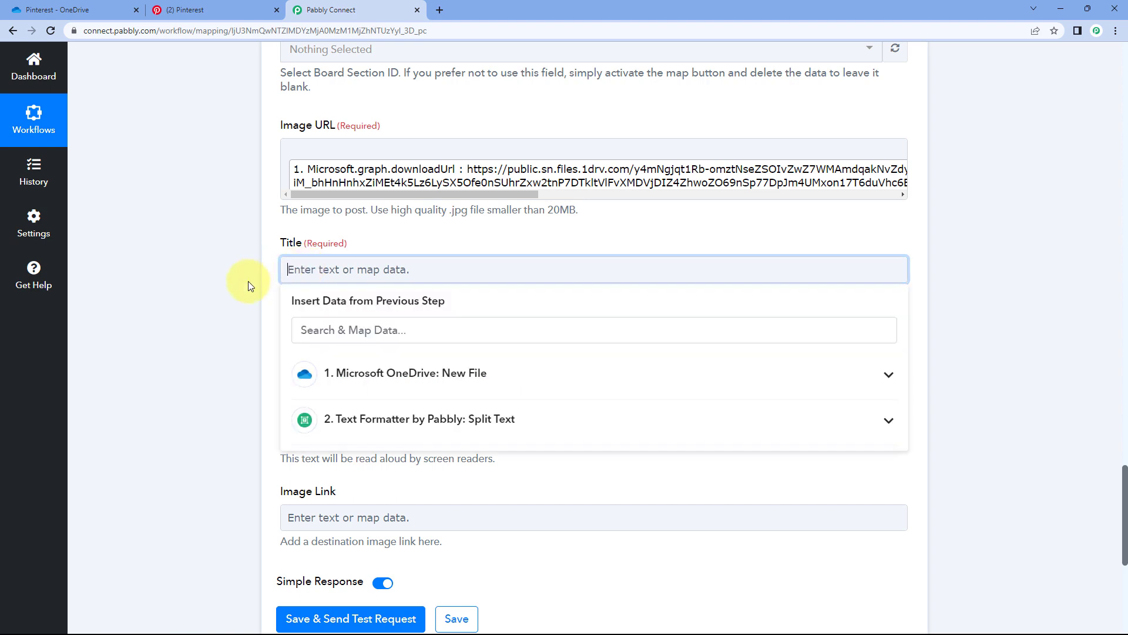
{"action": "scroll", "coordinate": [243, 285], "scroll_direction": "down", "scroll_amount": 2}
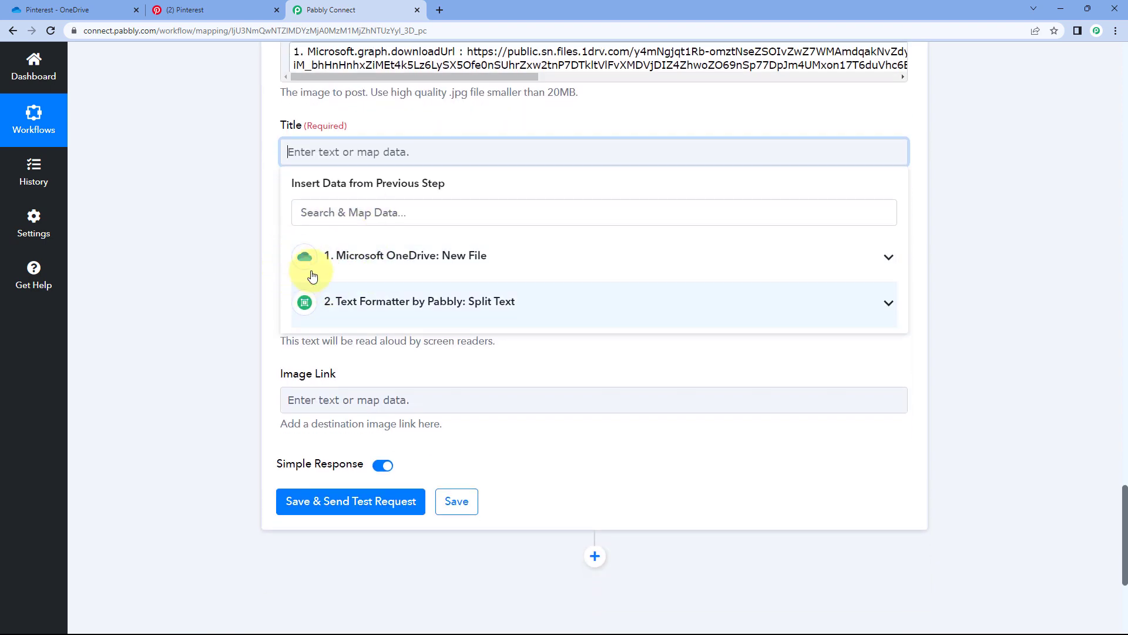
{"action": "left_click", "coordinate": [460, 258]}
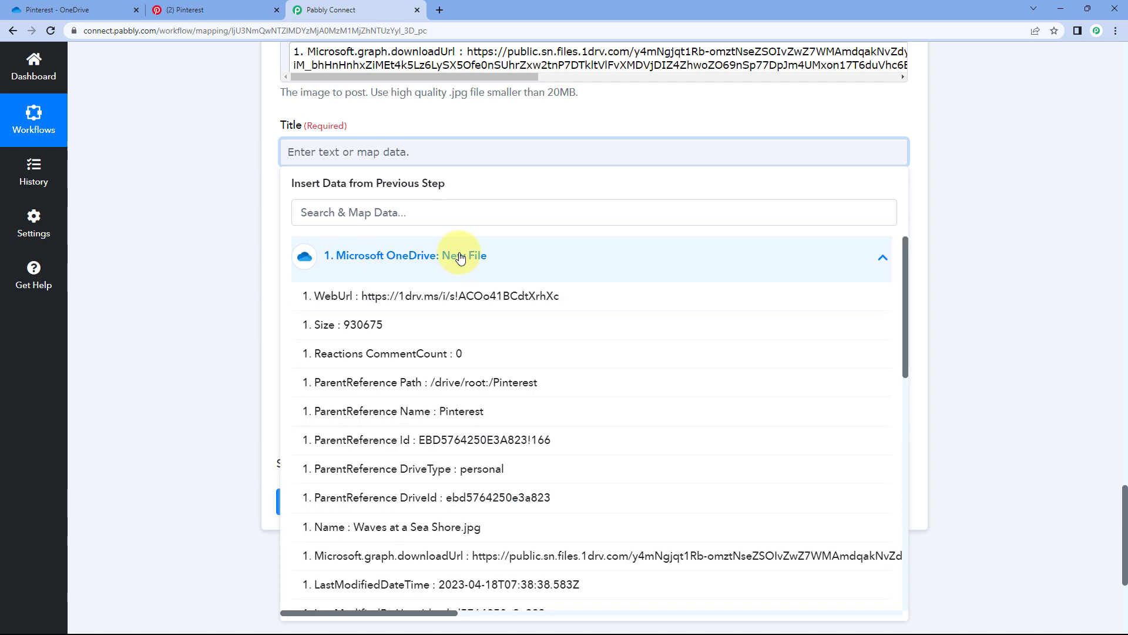
{"action": "left_click", "coordinate": [460, 258]}
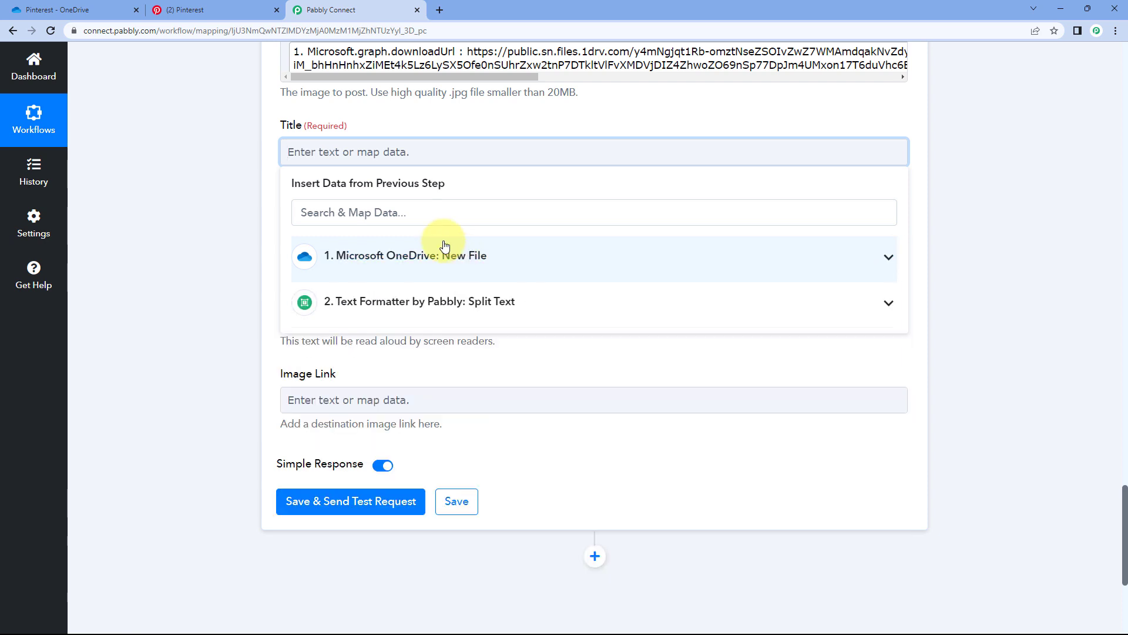
{"action": "left_click", "coordinate": [452, 306]}
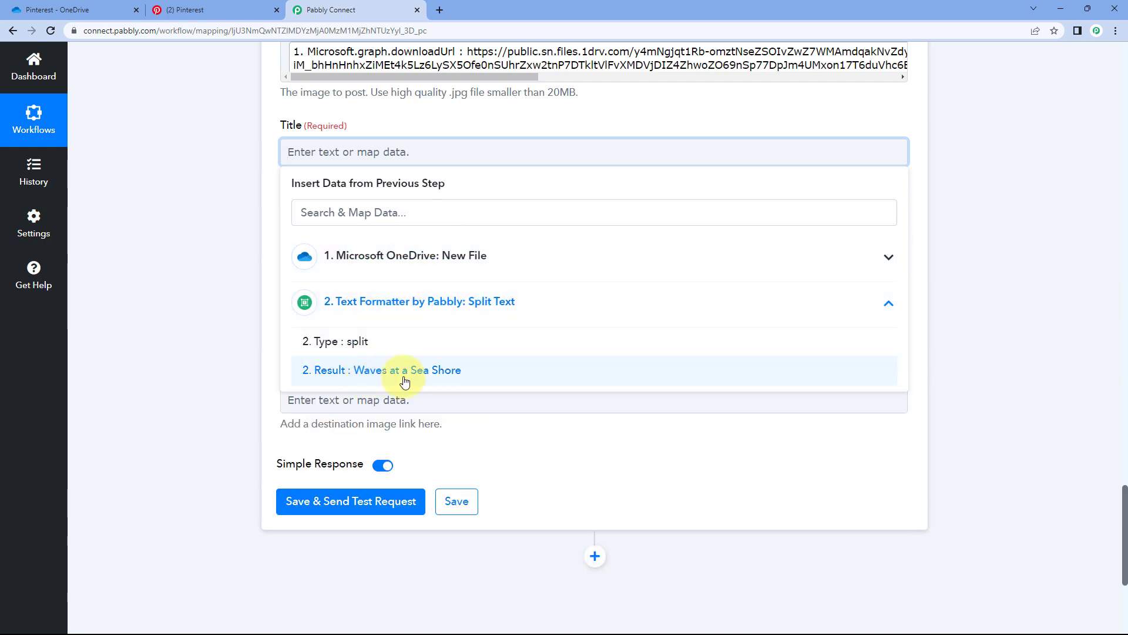
{"action": "left_click", "coordinate": [422, 370]}
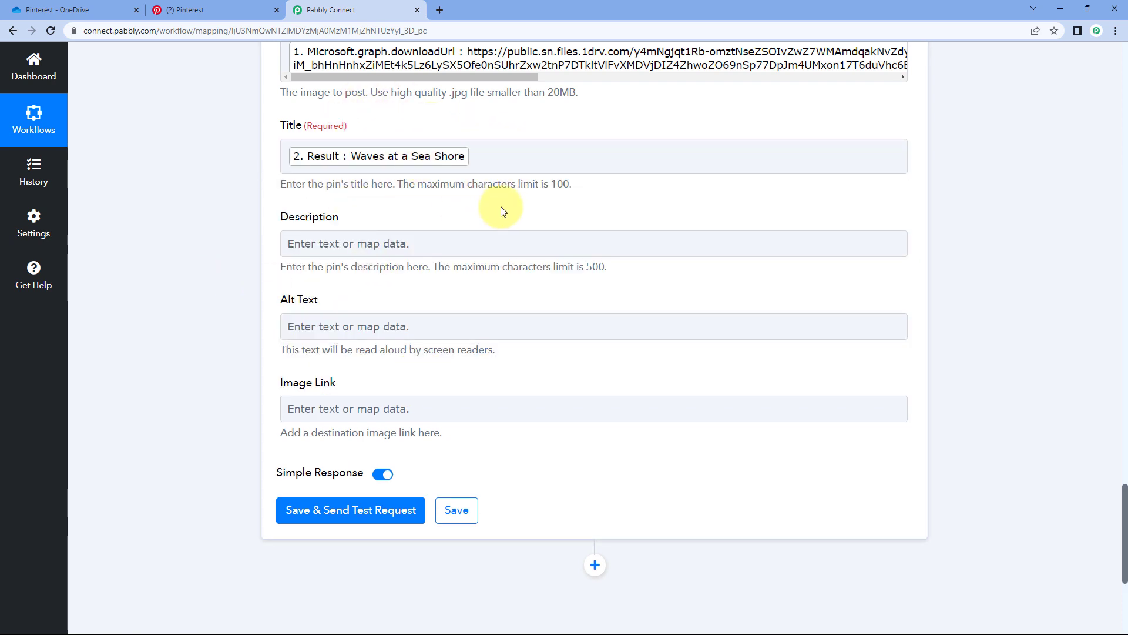
{"action": "left_click", "coordinate": [464, 160]}
{"action": "left_click", "coordinate": [412, 215]}
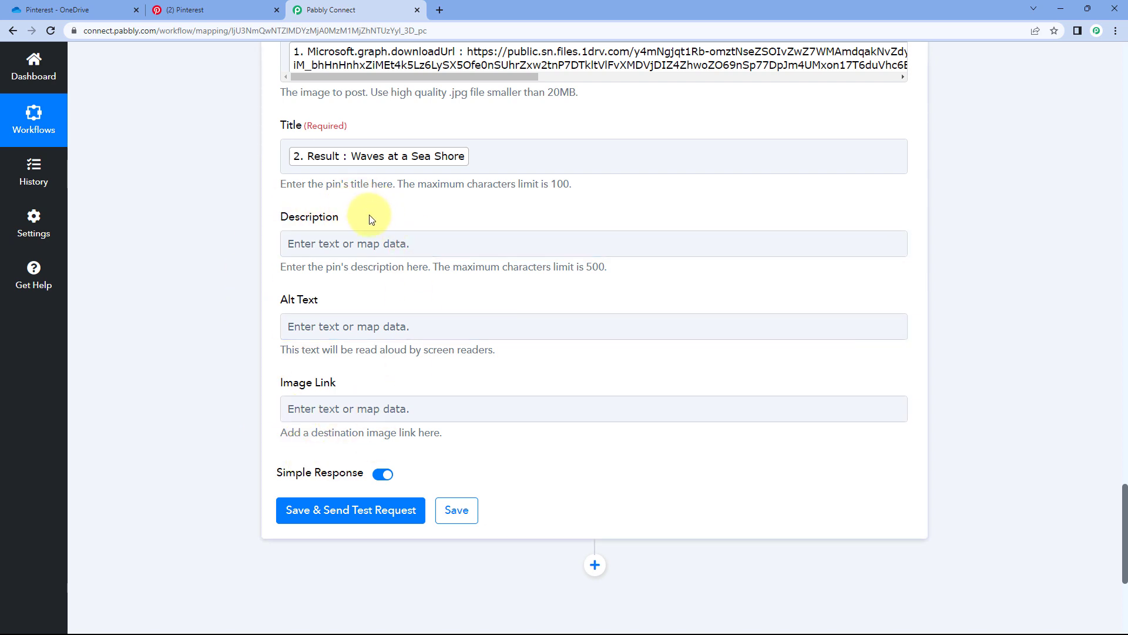
Save the Create Pin action with a test request, leaving Description, Alt Text and Image Link blank.
{"action": "scroll", "coordinate": [405, 194], "scroll_direction": "up", "scroll_amount": 1}
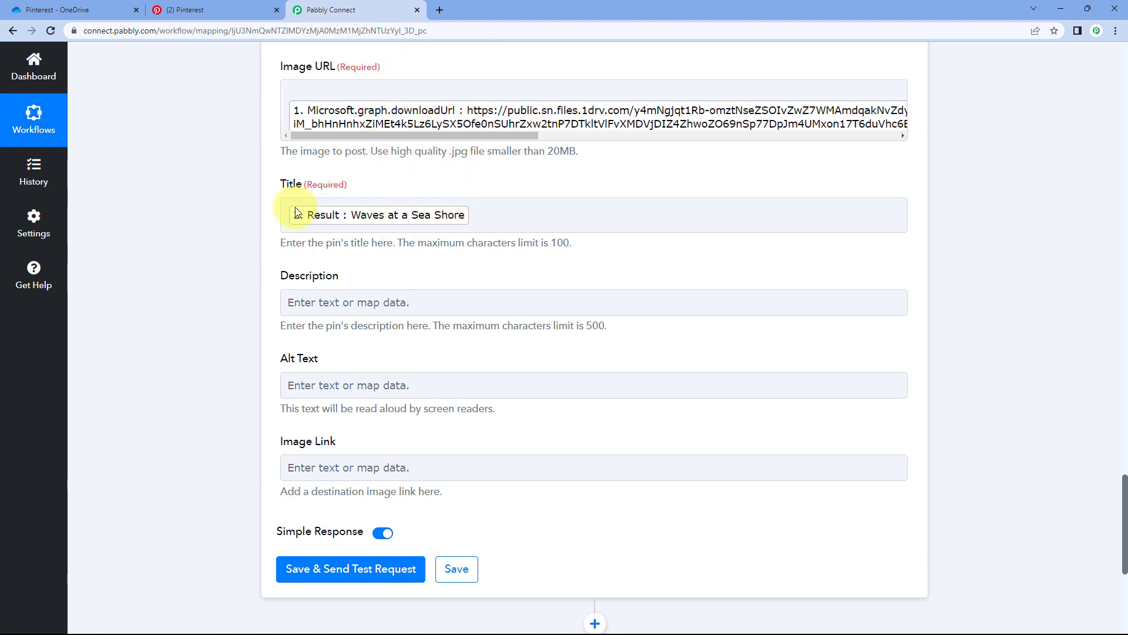
{"action": "scroll", "coordinate": [236, 280], "scroll_direction": "down", "scroll_amount": 5}
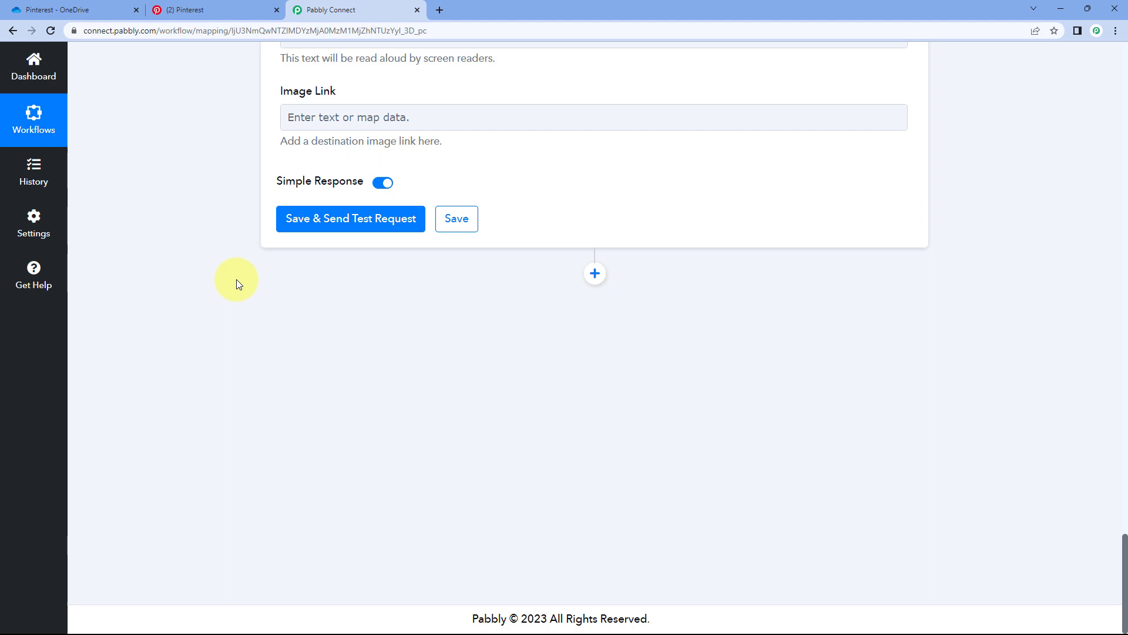
{"action": "left_click", "coordinate": [365, 221]}
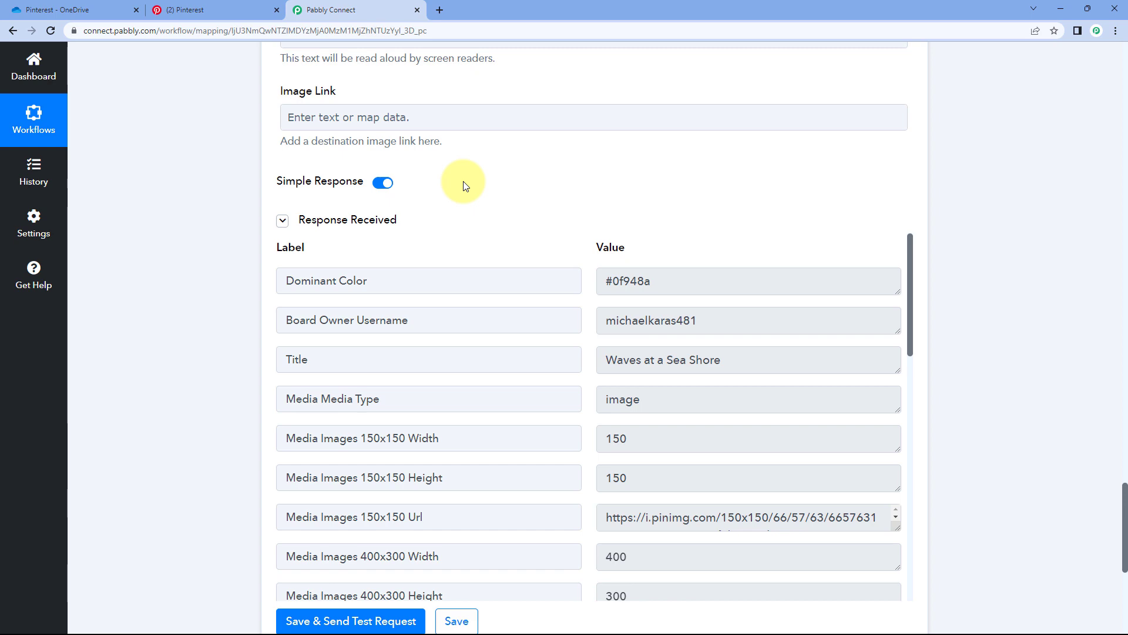
Review the Create Pin response and the action's mapped Board, Image URL and Title fields.
{"action": "scroll", "coordinate": [584, 351], "scroll_direction": "down", "scroll_amount": 3}
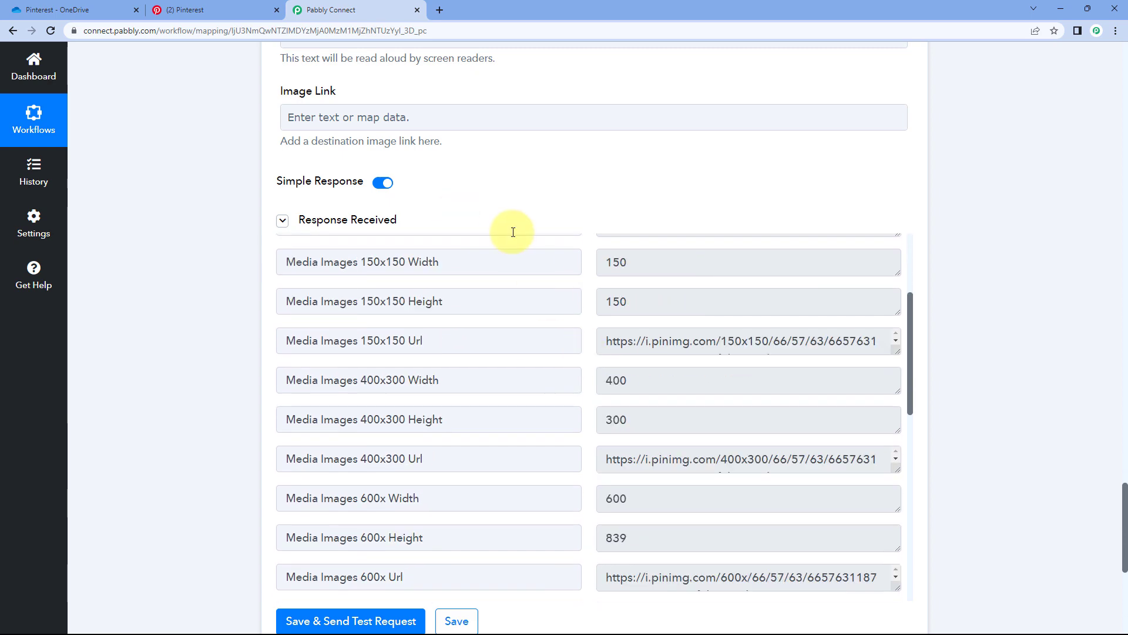
{"action": "scroll", "coordinate": [516, 262], "scroll_direction": "up", "scroll_amount": 3}
{"action": "scroll", "coordinate": [517, 262], "scroll_direction": "up", "scroll_amount": 9}
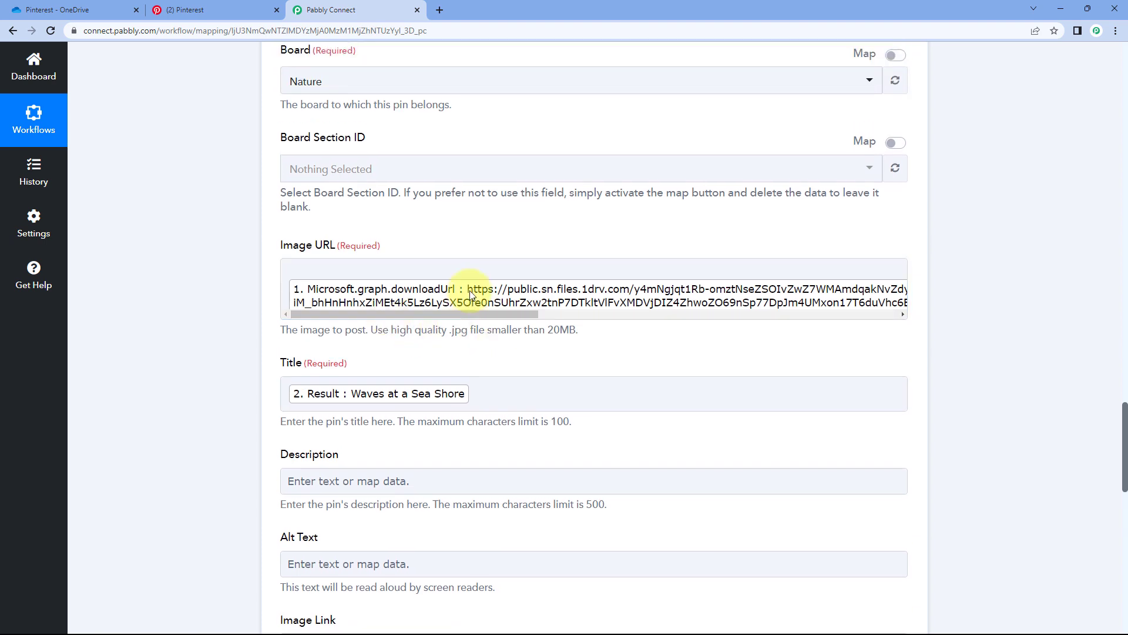
{"action": "left_click", "coordinate": [306, 307]}
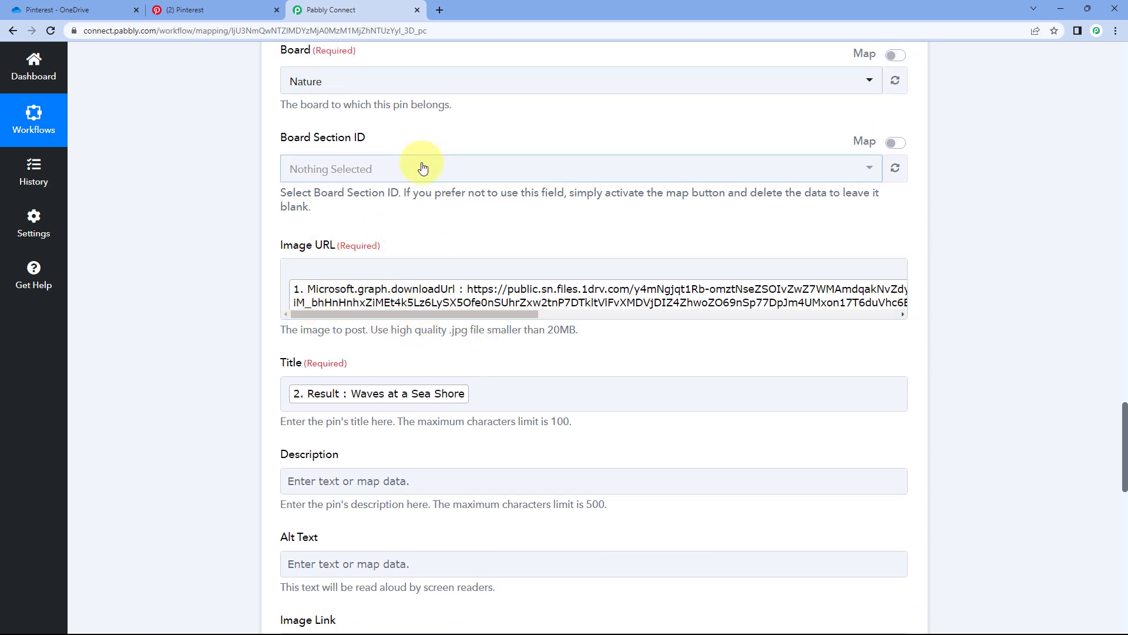
Check the source image in OneDrive, reload Pinterest's Nature board and open the Waves at a Sea Shore pin.
{"action": "left_click", "coordinate": [106, 9]}
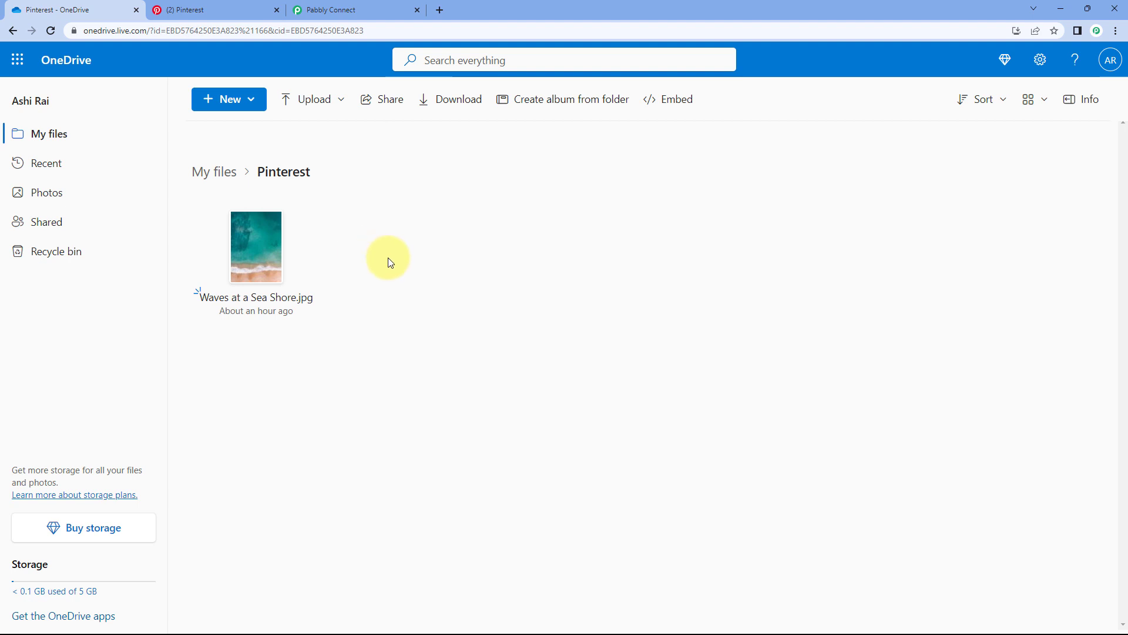
{"action": "left_click", "coordinate": [238, 10]}
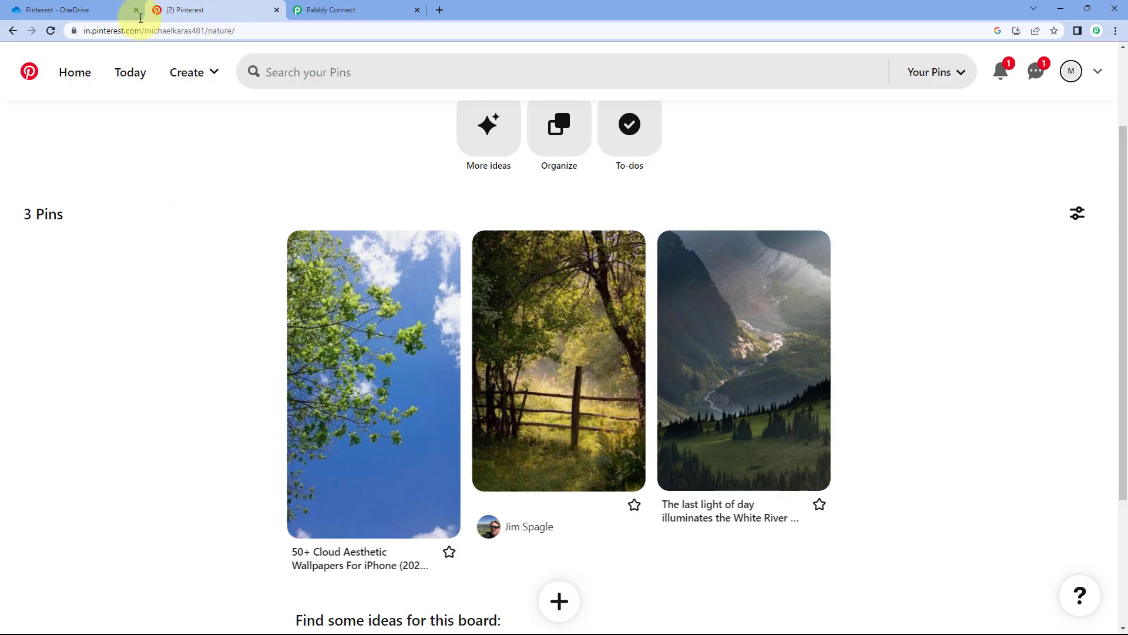
{"action": "left_click", "coordinate": [50, 30]}
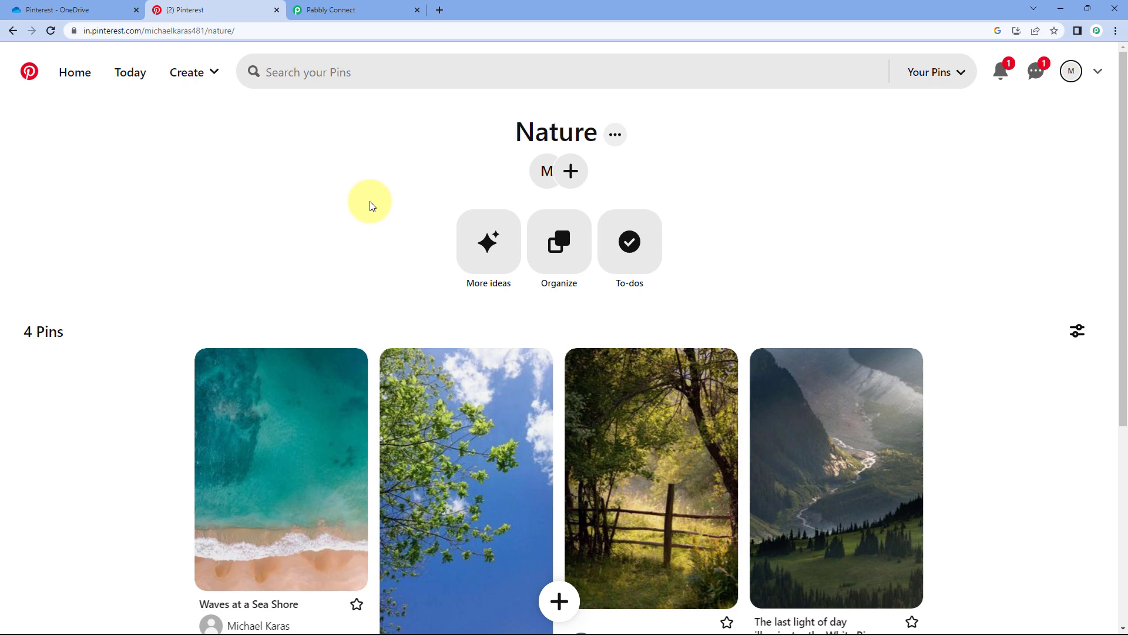
{"action": "left_click", "coordinate": [327, 471]}
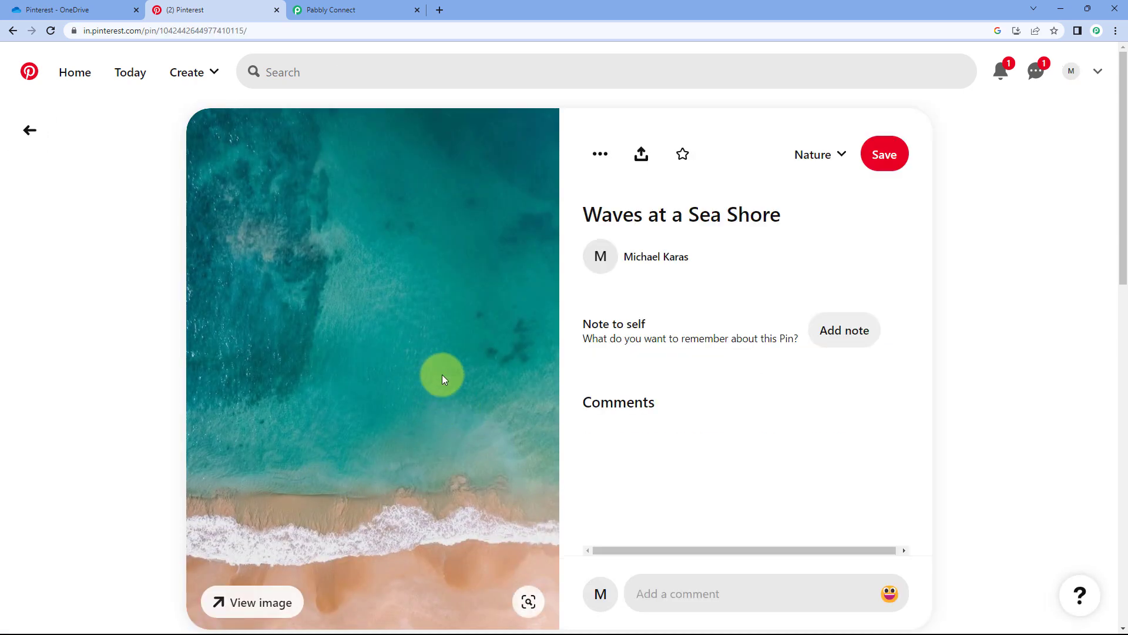
Compare the image and file name in OneDrive's Pinterest folder with the image and title of the created pin.
{"action": "left_click", "coordinate": [117, 7]}
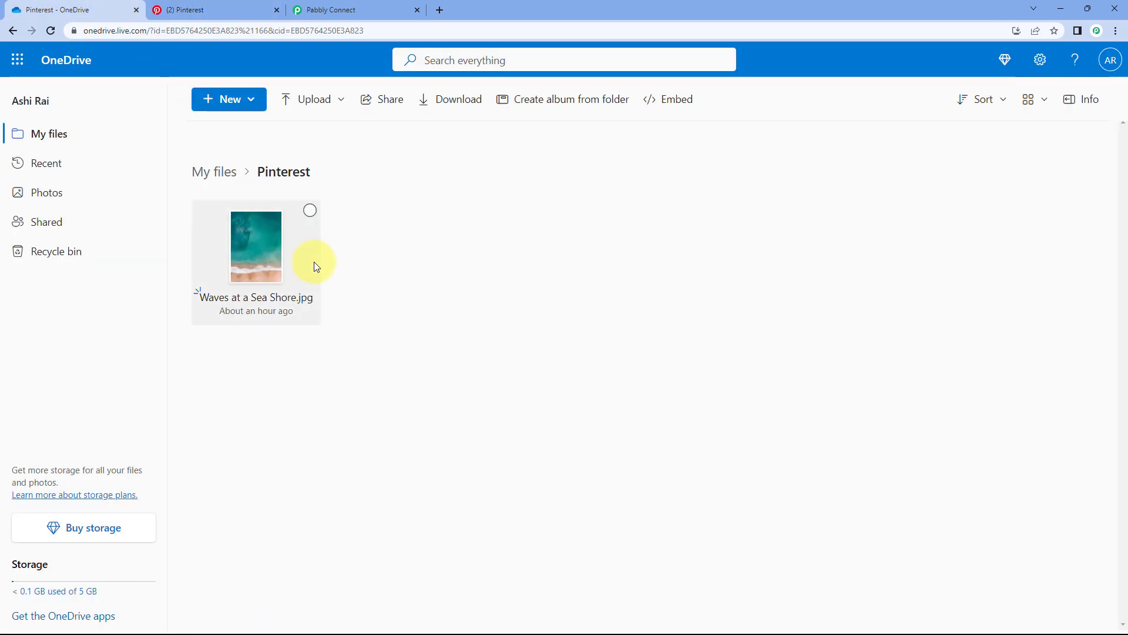
{"action": "left_click", "coordinate": [238, 4]}
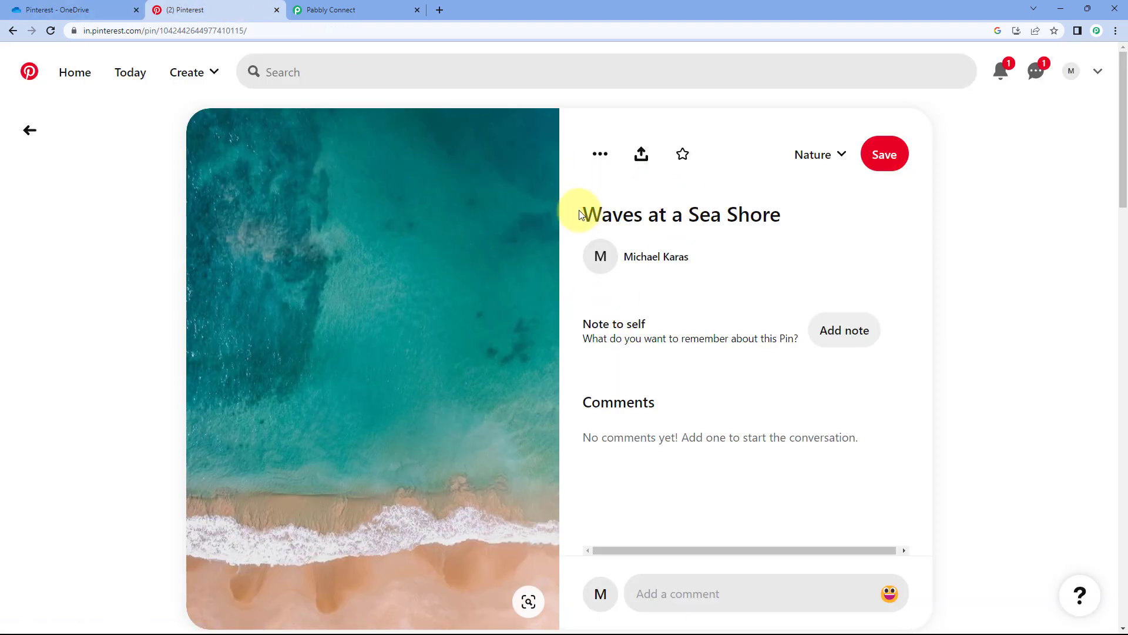
{"action": "left_click_drag", "start_coordinate": [579, 211], "coordinate": [793, 218]}
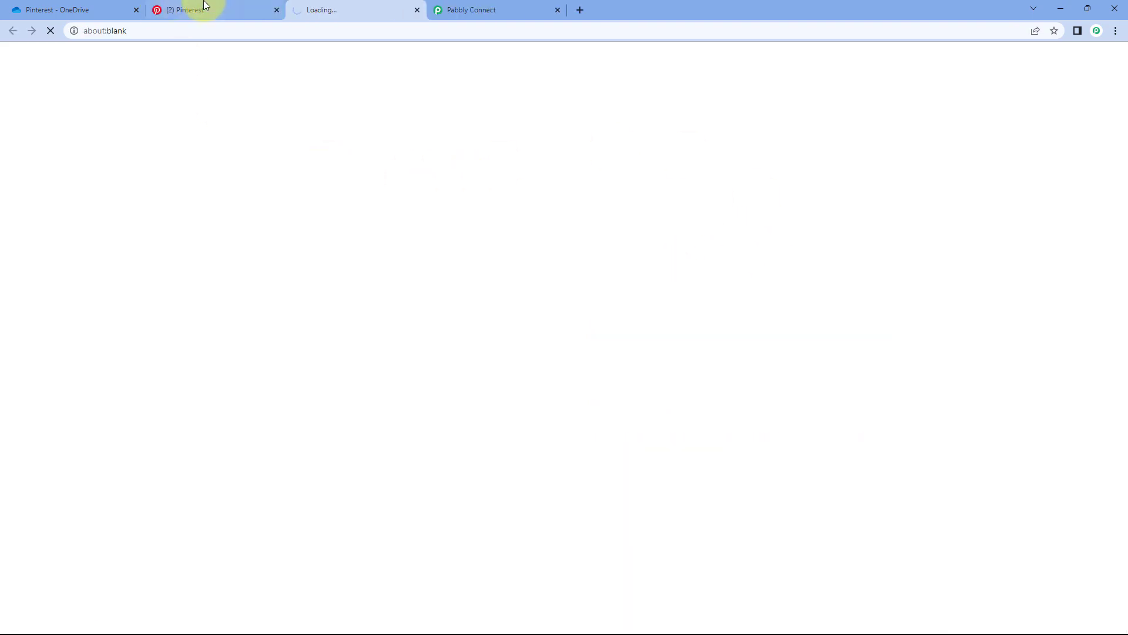
{"action": "left_click", "coordinate": [101, 10]}
{"action": "left_click", "coordinate": [417, 10]}
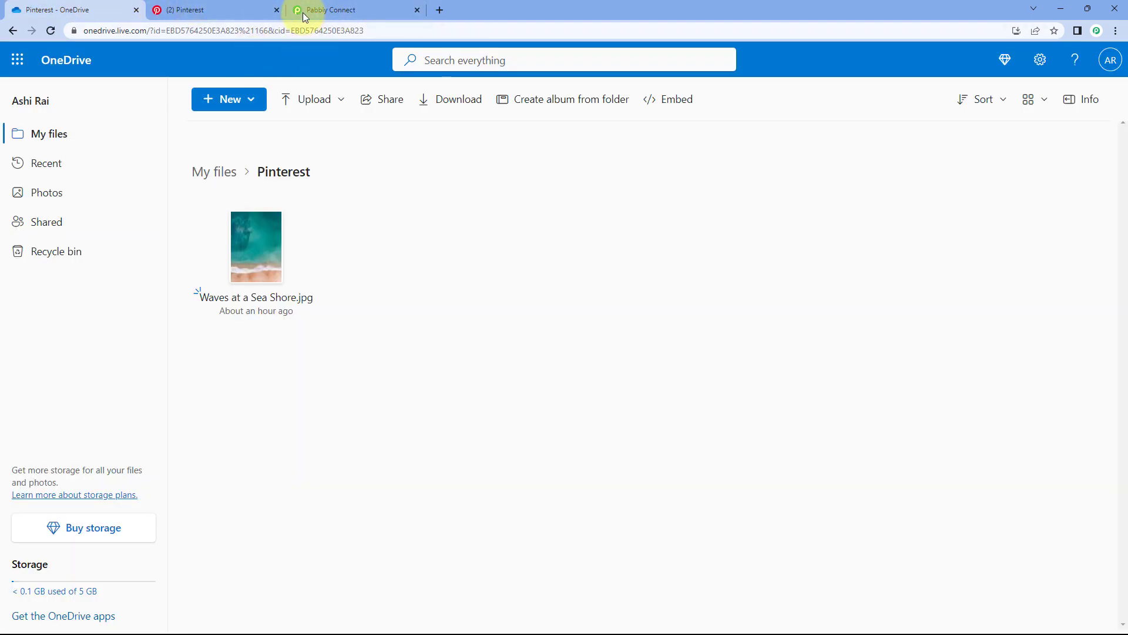
Switch back to Pabbly Connect and collapse the OneDrive trigger, Split Text and Create Pin steps for a workflow overview.
{"action": "left_click", "coordinate": [303, 13]}
{"action": "scroll", "coordinate": [929, 267], "scroll_direction": "up", "scroll_amount": 10}
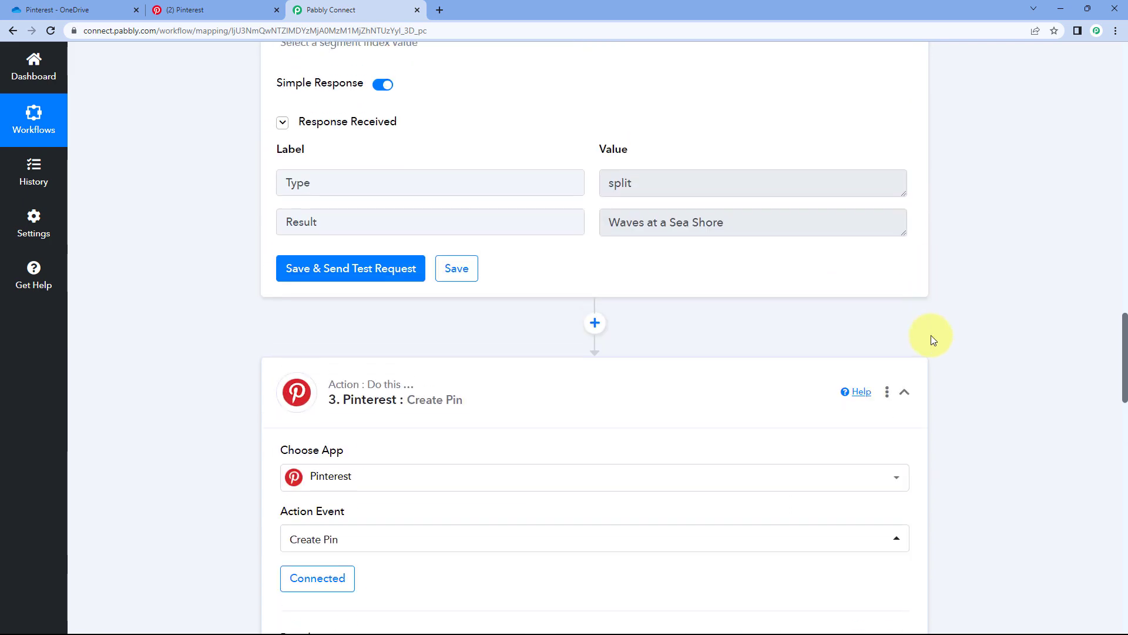
{"action": "scroll", "coordinate": [962, 346], "scroll_direction": "up", "scroll_amount": 15}
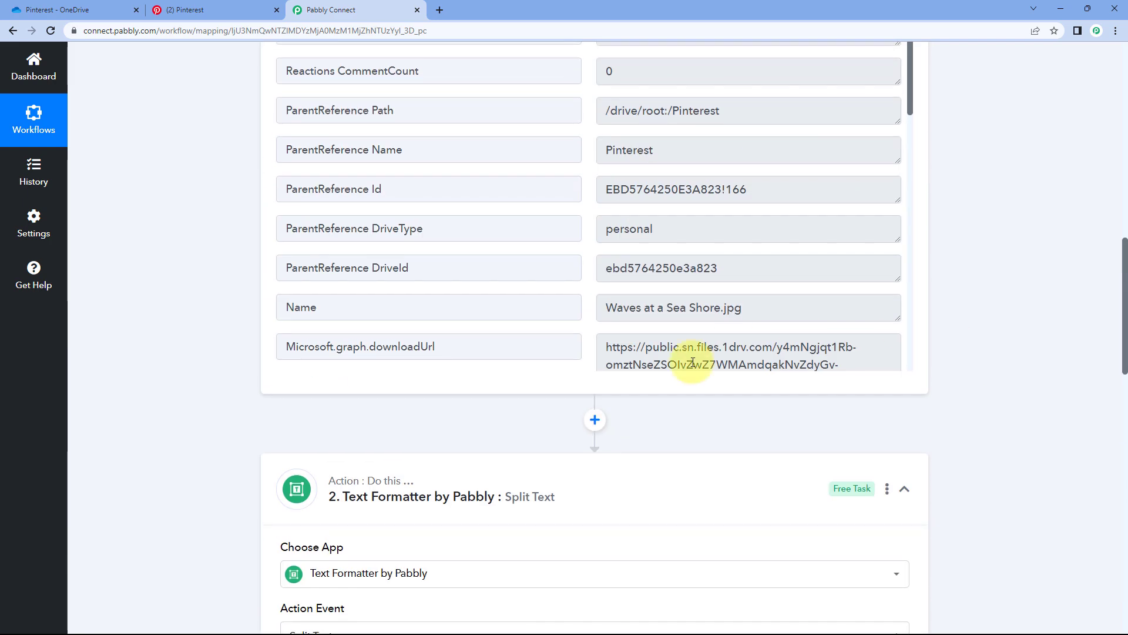
{"action": "left_click", "coordinate": [588, 485]}
{"action": "scroll", "coordinate": [622, 348], "scroll_direction": "up", "scroll_amount": 1}
{"action": "scroll", "coordinate": [965, 318], "scroll_direction": "up", "scroll_amount": 11}
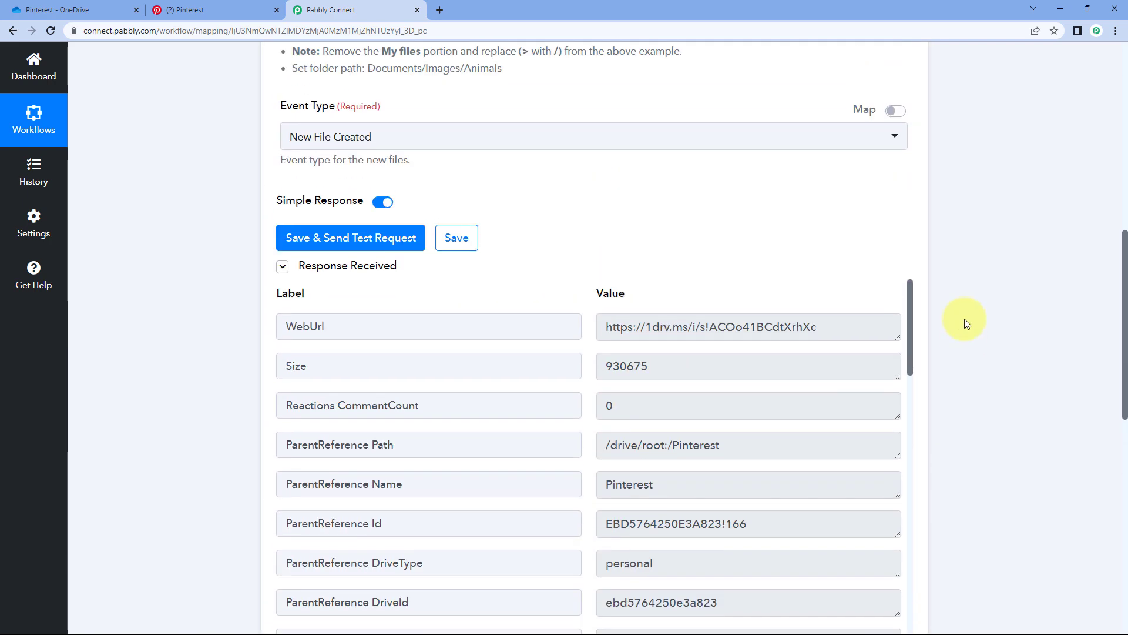
{"action": "scroll", "coordinate": [925, 319], "scroll_direction": "up", "scroll_amount": 4}
{"action": "left_click", "coordinate": [556, 255]}
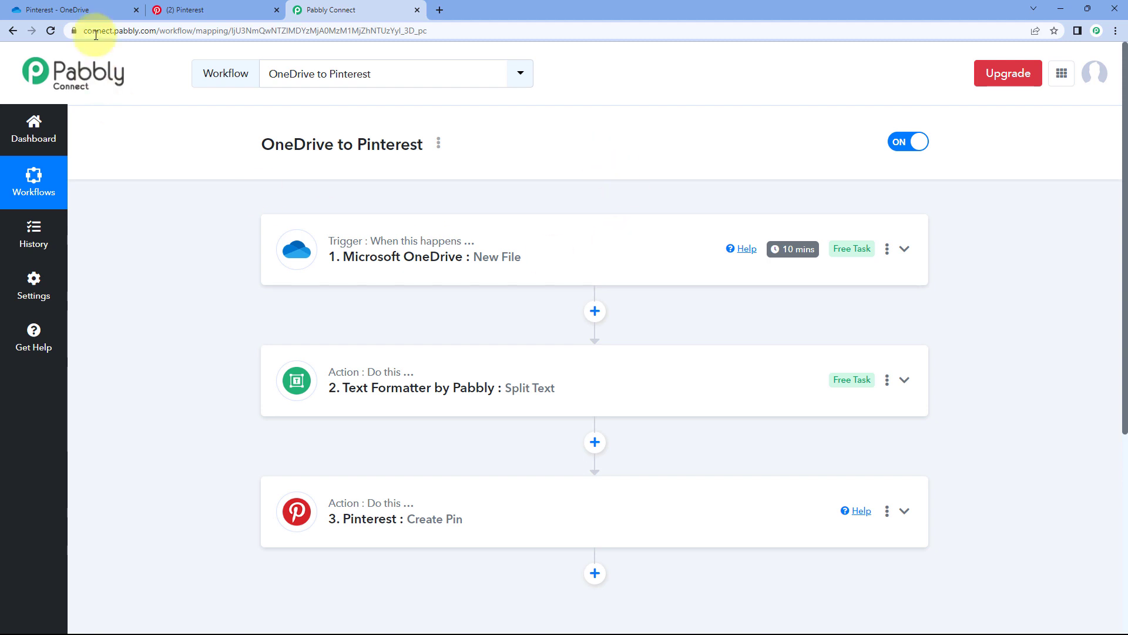
Switch to OneDrive, upload the Duck in a Lake JPG from Downloads to the Pinterest folder, and preview the uploaded image.
{"action": "left_click", "coordinate": [91, 10]}
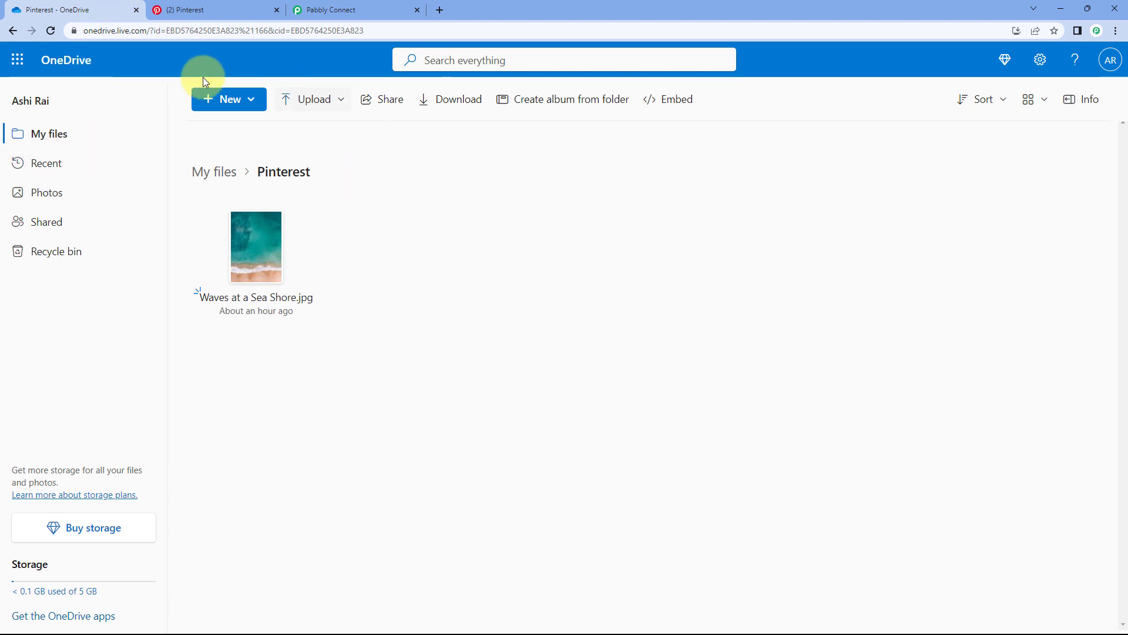
{"action": "left_click", "coordinate": [235, 100]}
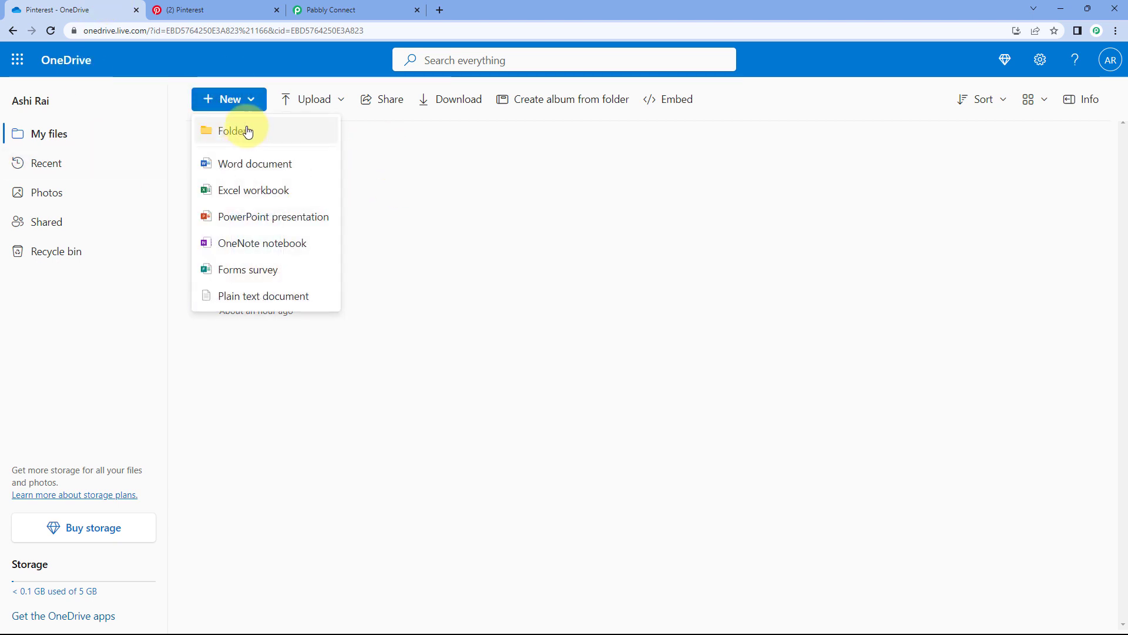
{"action": "left_click", "coordinate": [517, 226]}
{"action": "left_click", "coordinate": [321, 101]}
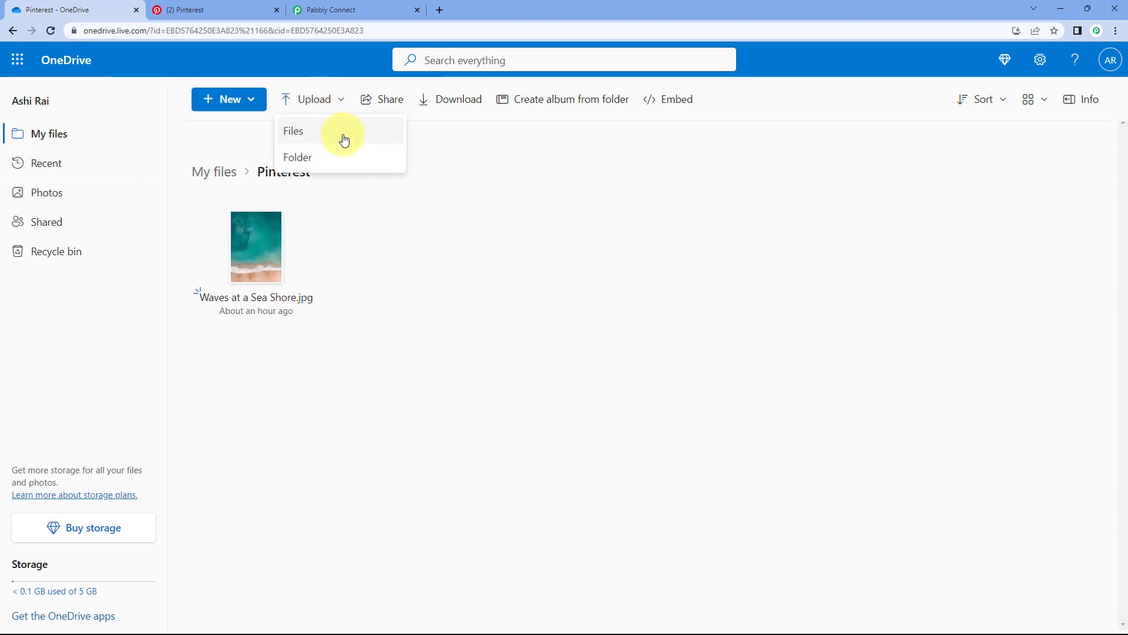
{"action": "left_click", "coordinate": [318, 129]}
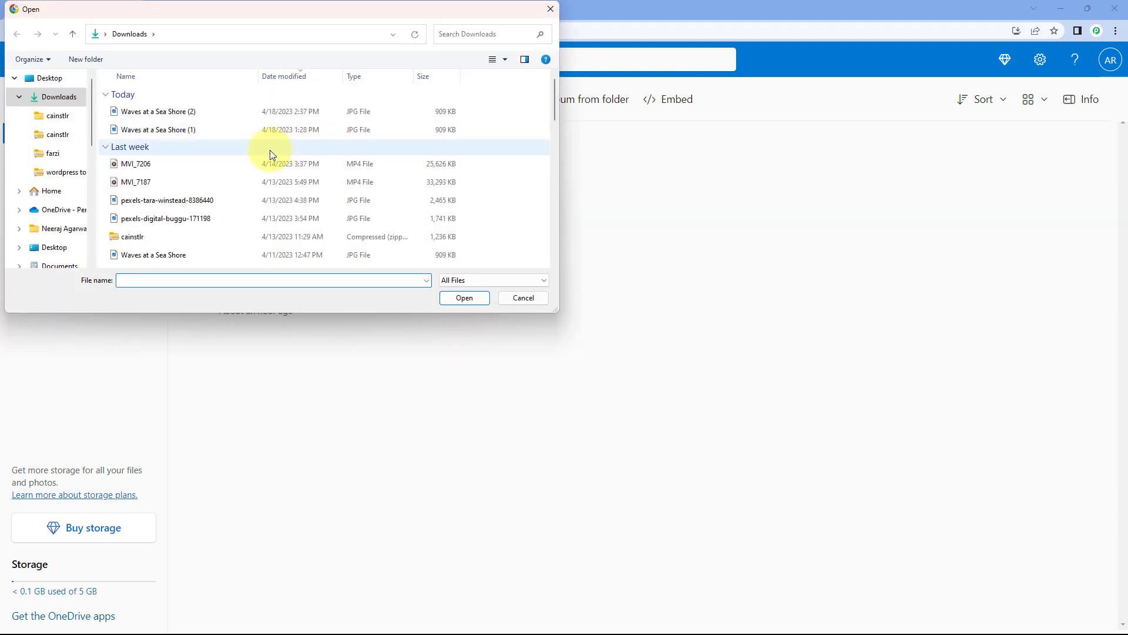
{"action": "scroll", "coordinate": [232, 199], "scroll_direction": "down", "scroll_amount": 2}
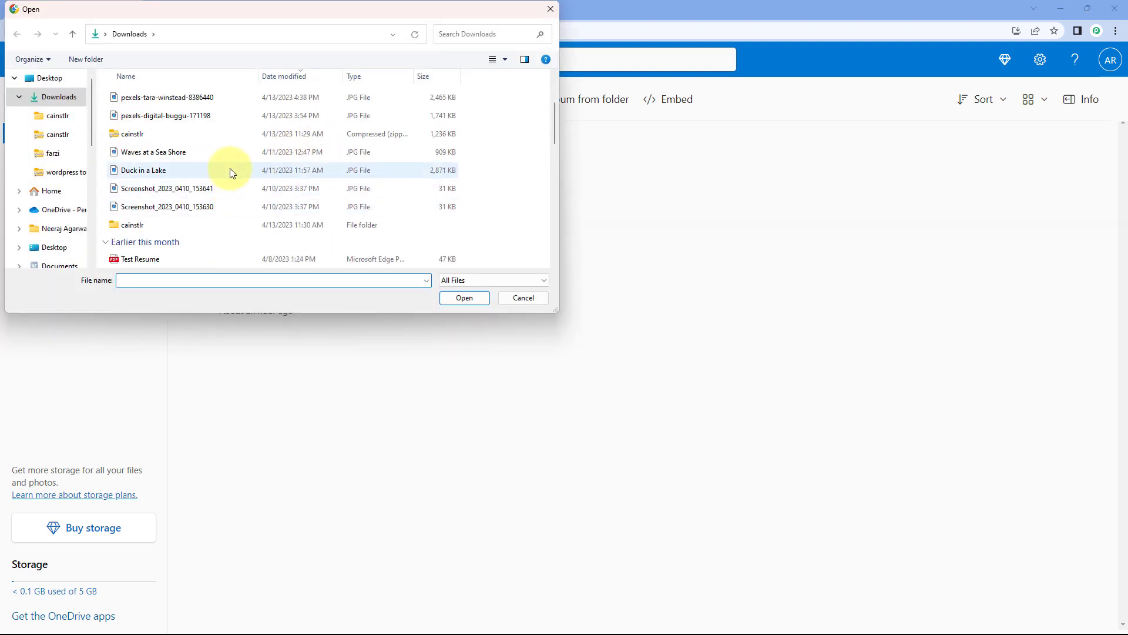
{"action": "left_click", "coordinate": [230, 169]}
{"action": "left_click", "coordinate": [460, 298]}
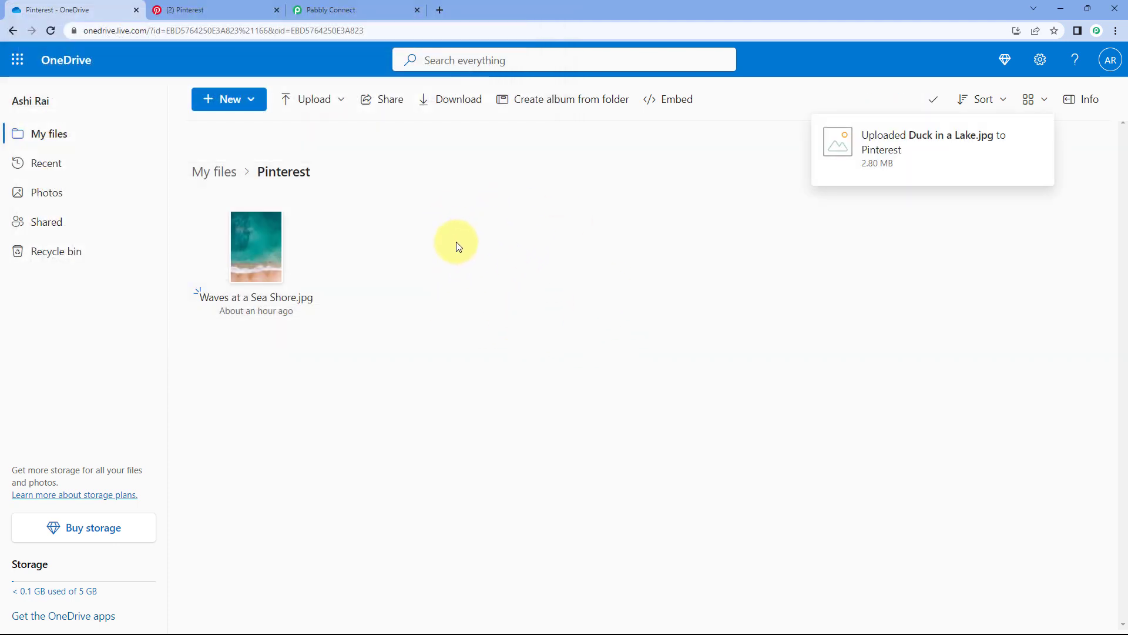
{"action": "left_click", "coordinate": [382, 264]}
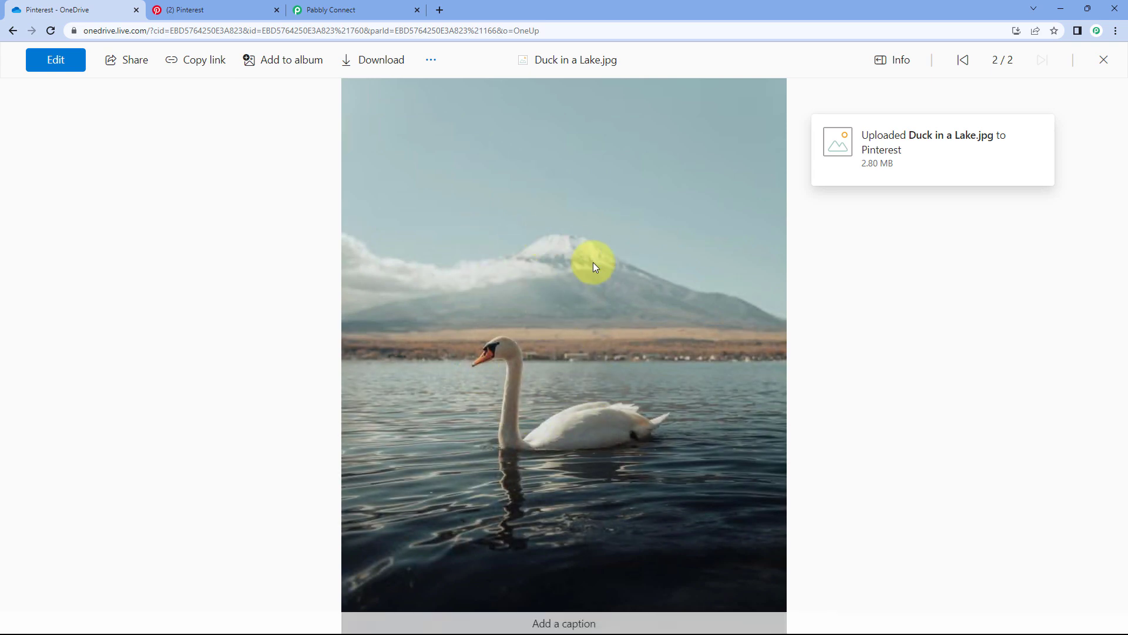
{"action": "left_click", "coordinate": [1104, 60]}
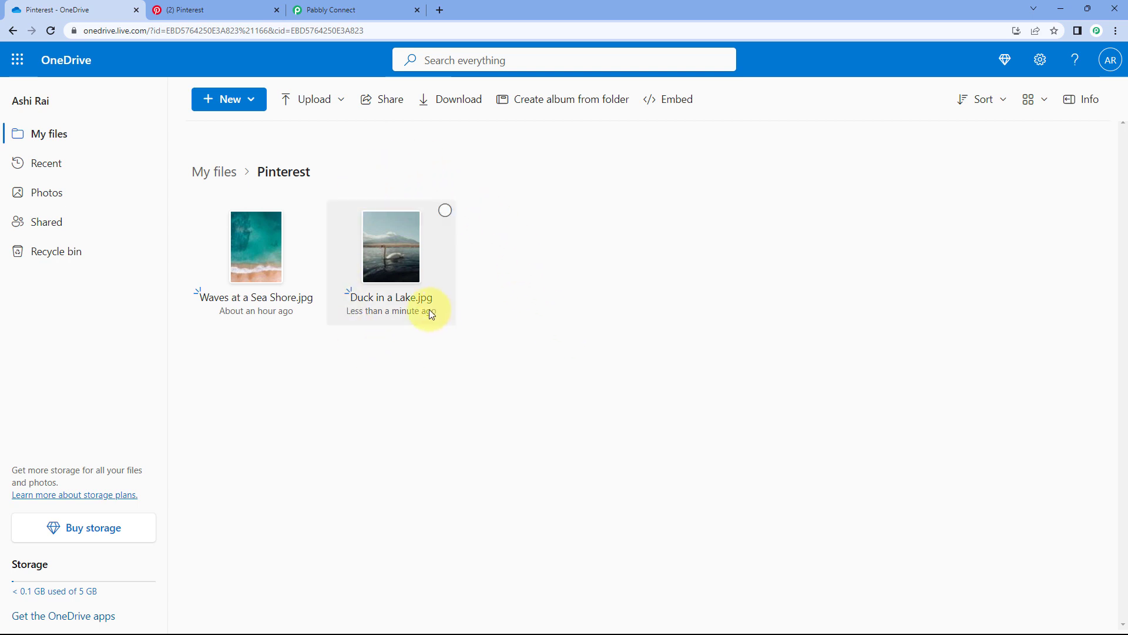
Switch to Pinterest, go back from the open pin to the Nature board, and return to the Pabbly Connect workflow.
{"action": "left_click", "coordinate": [214, 10]}
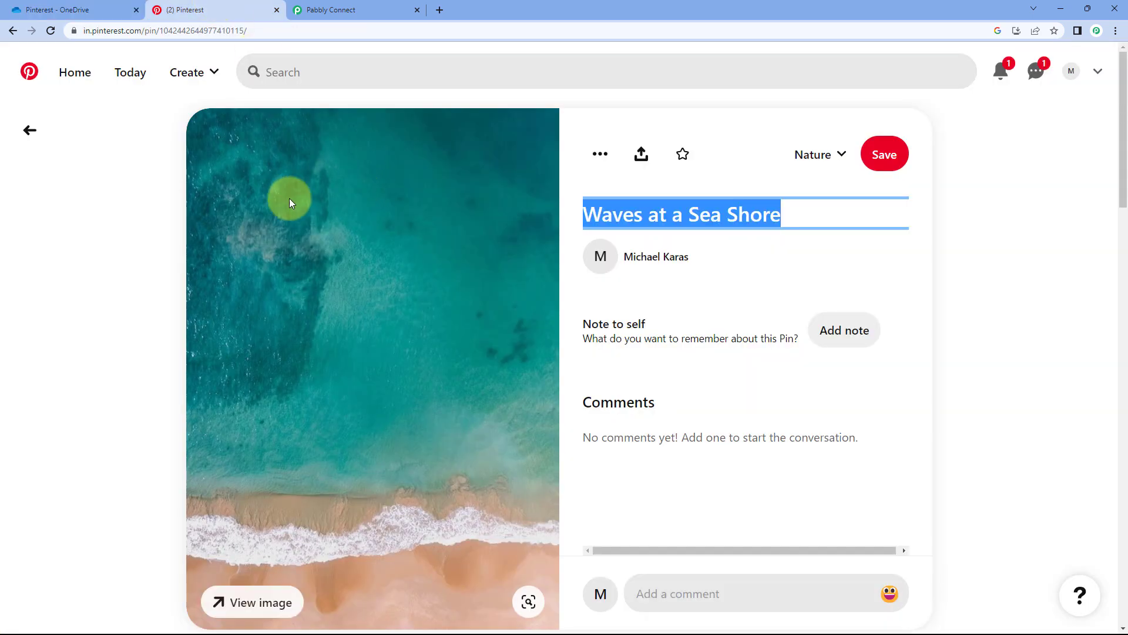
{"action": "left_click", "coordinate": [31, 130]}
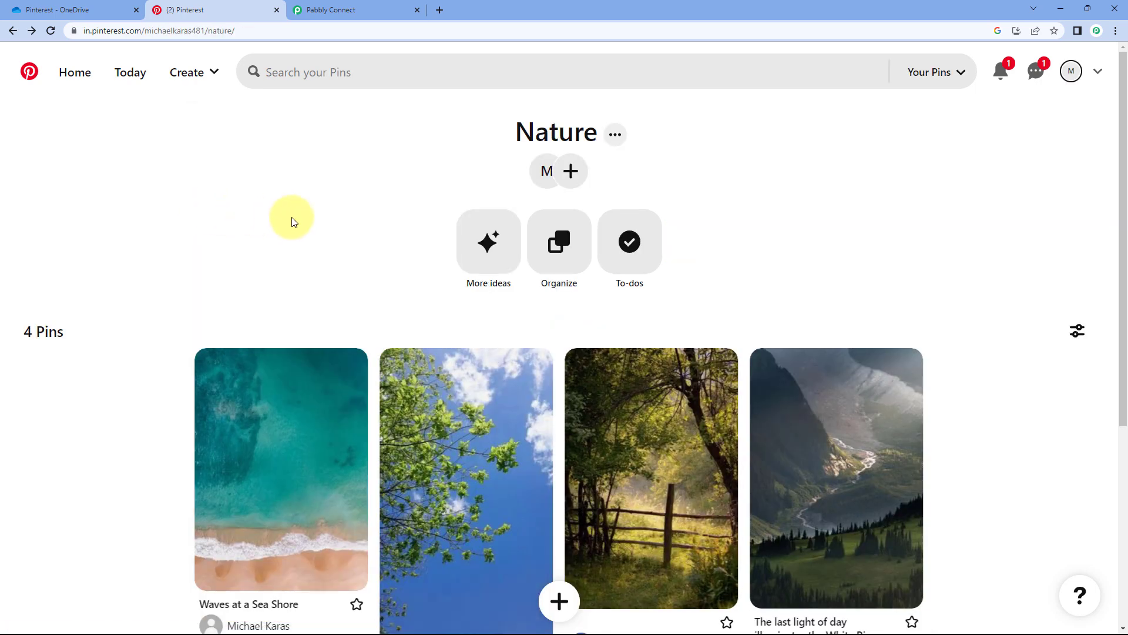
{"action": "left_click", "coordinate": [361, 7]}
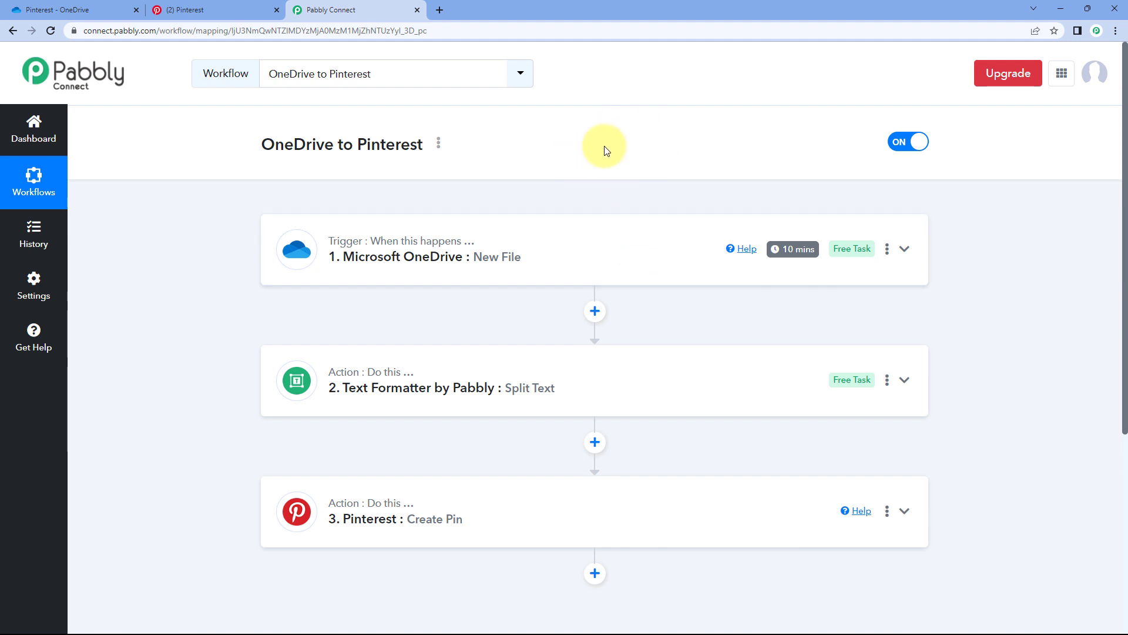
Switch to Pinterest, reload the Nature board and open the Duck in a Lake pin.
{"action": "left_click", "coordinate": [227, 8]}
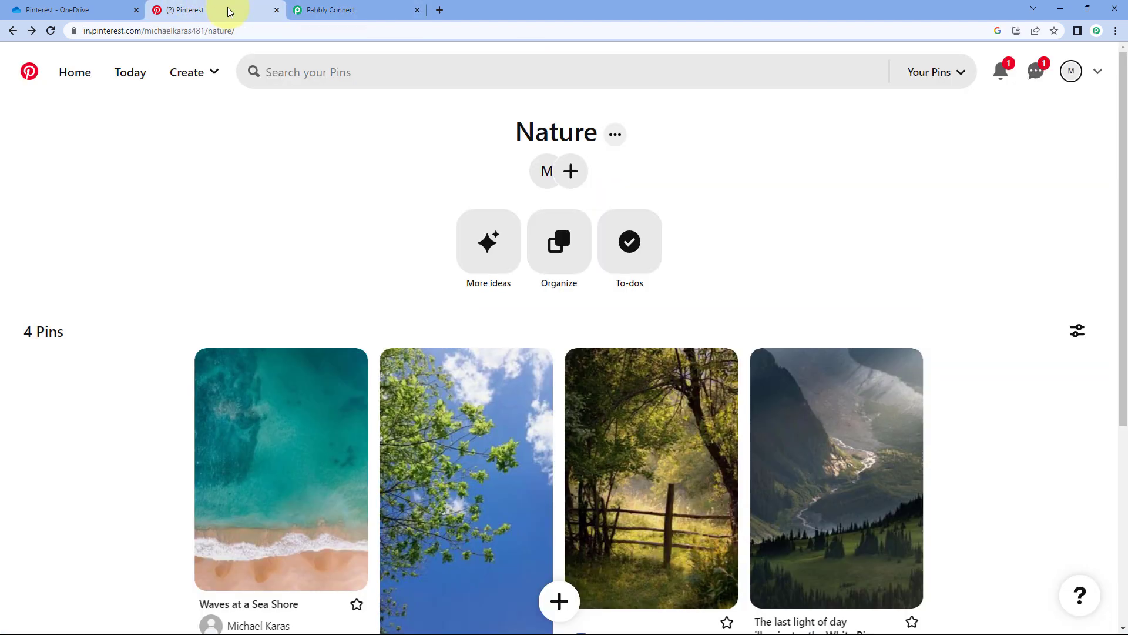
{"action": "left_click", "coordinate": [50, 30]}
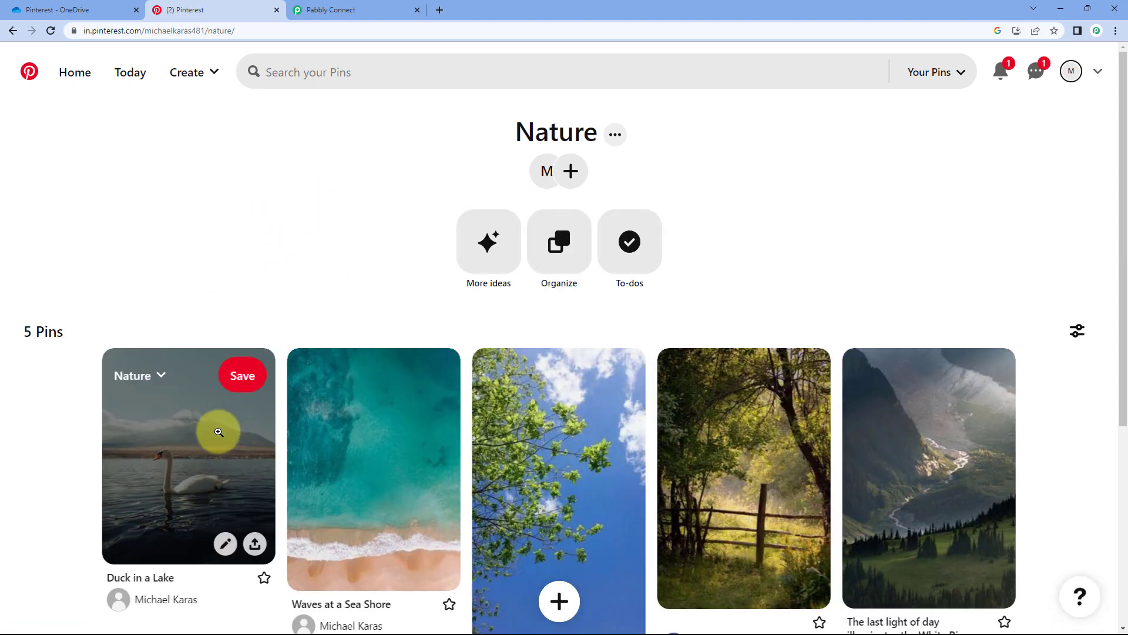
{"action": "left_click", "coordinate": [217, 429]}
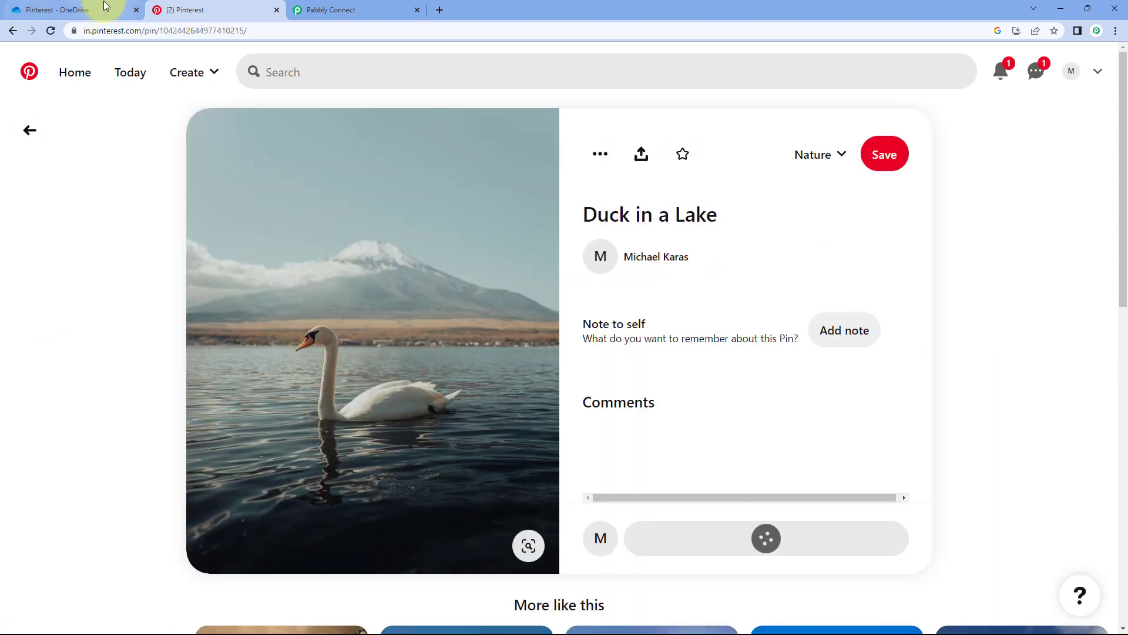
Compare the Duck in a Lake pin's image and title with the OneDrive file, and return to the Pabbly Connect workflow.
{"action": "left_click", "coordinate": [82, 10]}
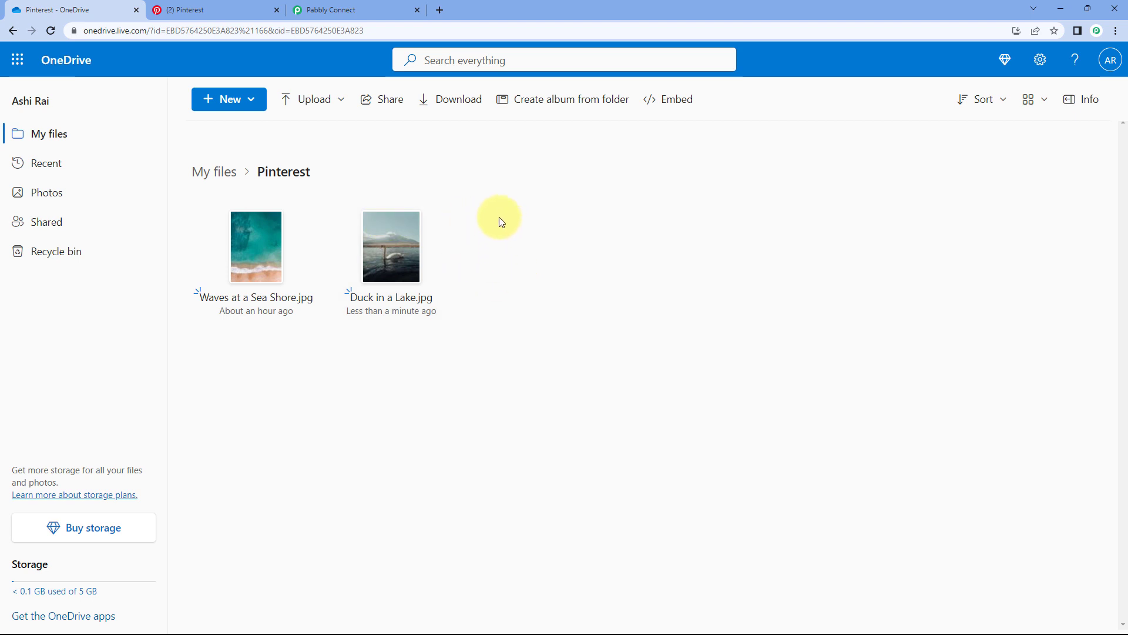
{"action": "left_click", "coordinate": [242, 9]}
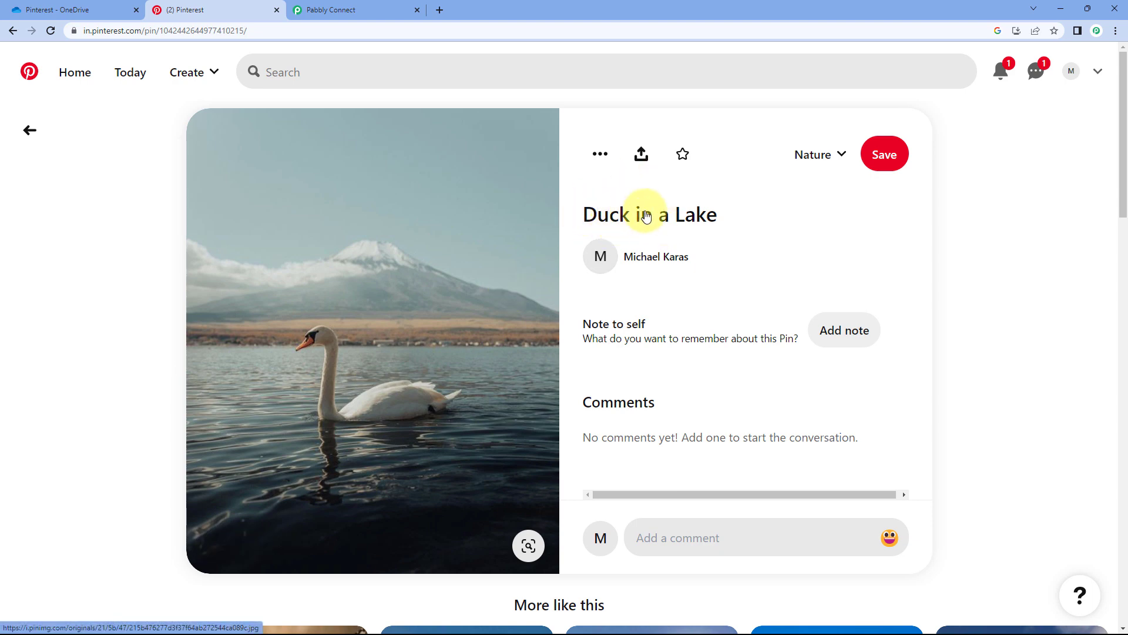
{"action": "left_click", "coordinate": [22, 5]}
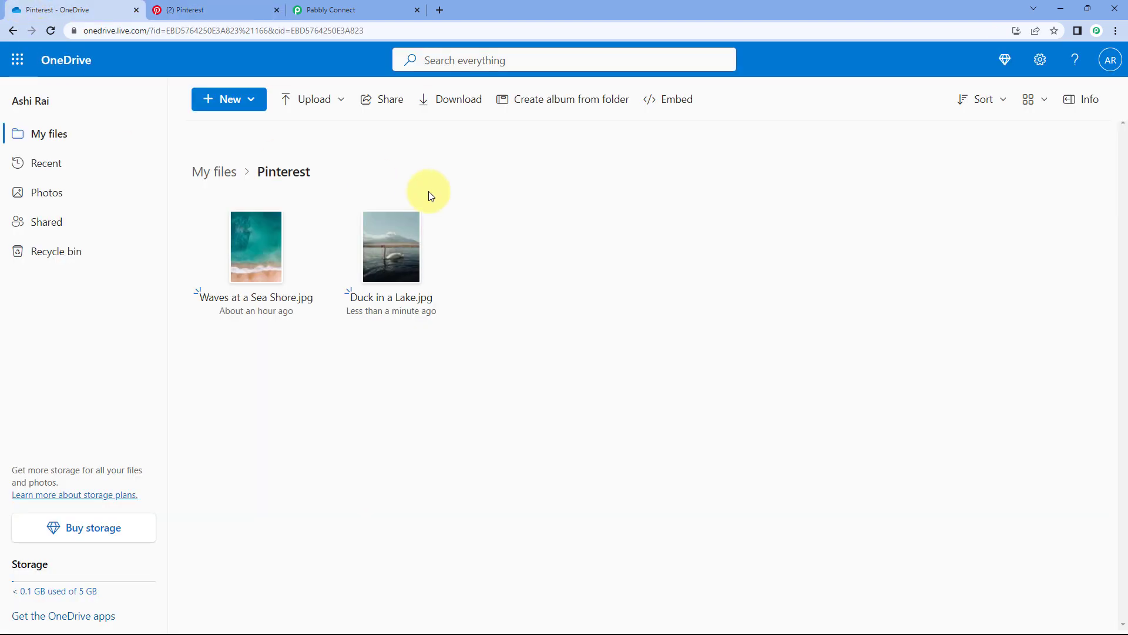
{"action": "left_click", "coordinate": [334, 8]}
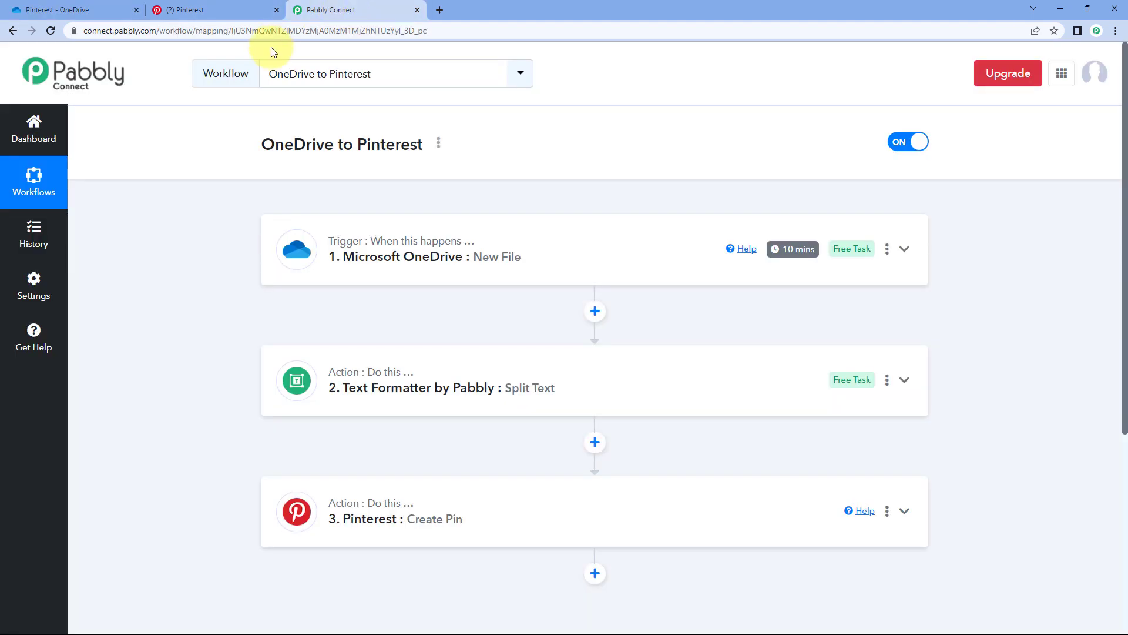